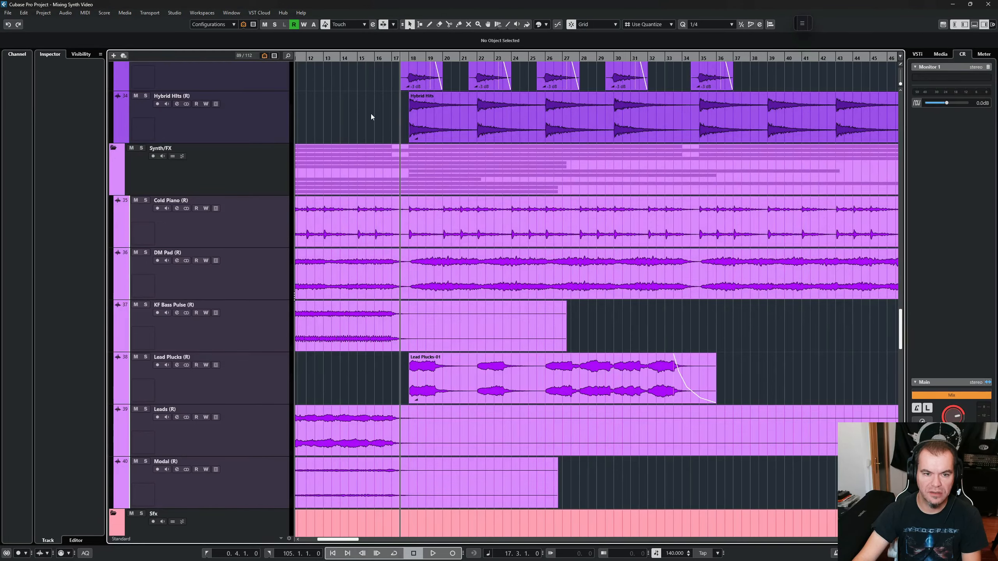
# Audition the section from bar 17 as the full mix and with the Synth/FX folder soloed, ending with mutes and solos cleared
pyautogui.press('space')
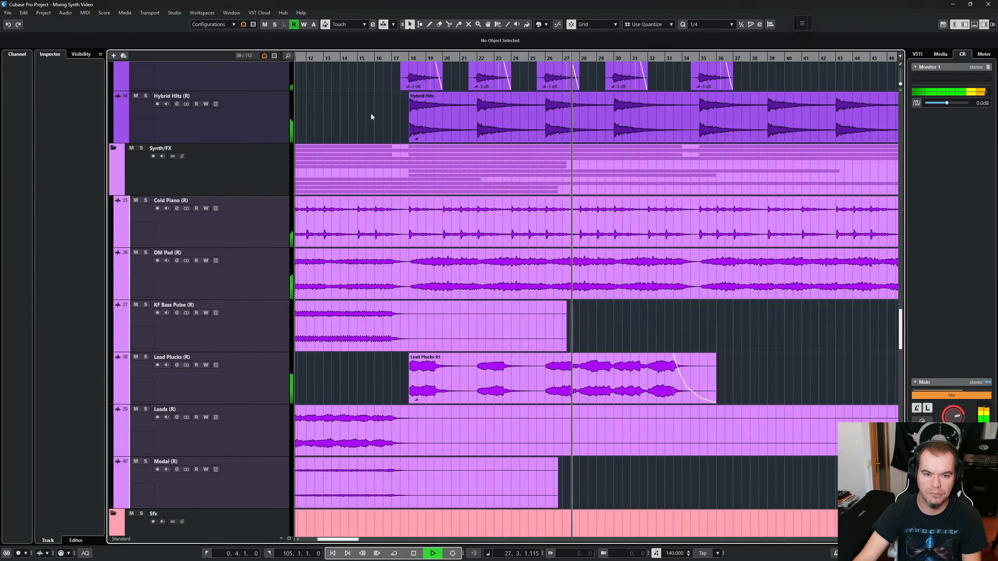
pyautogui.press('space')
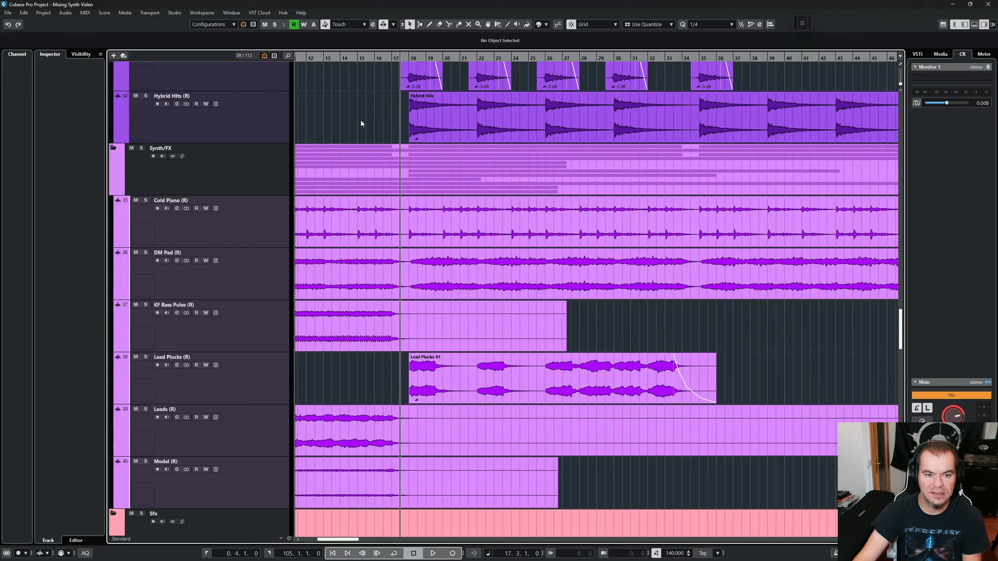
pyautogui.click(258, 167)
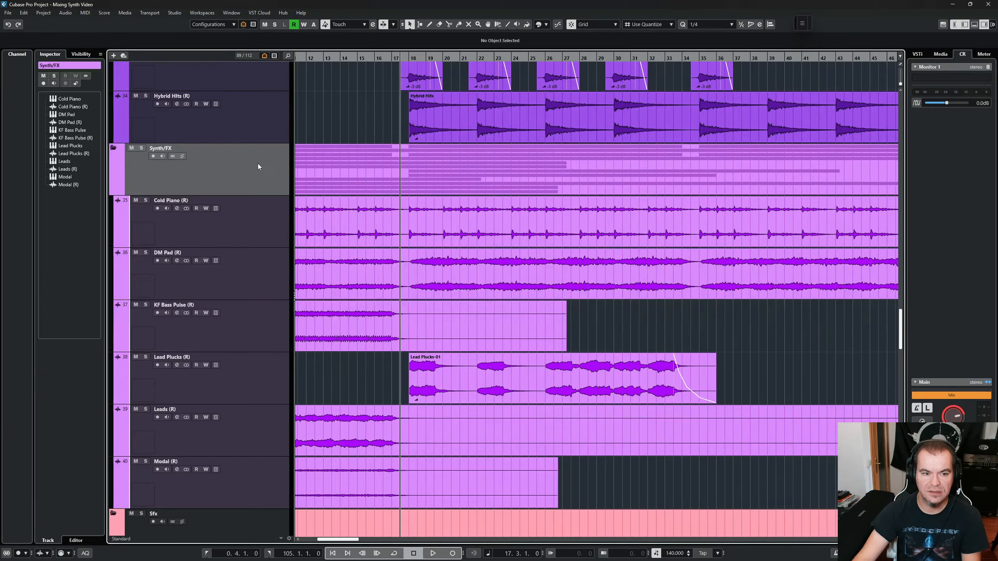
pyautogui.press('s')
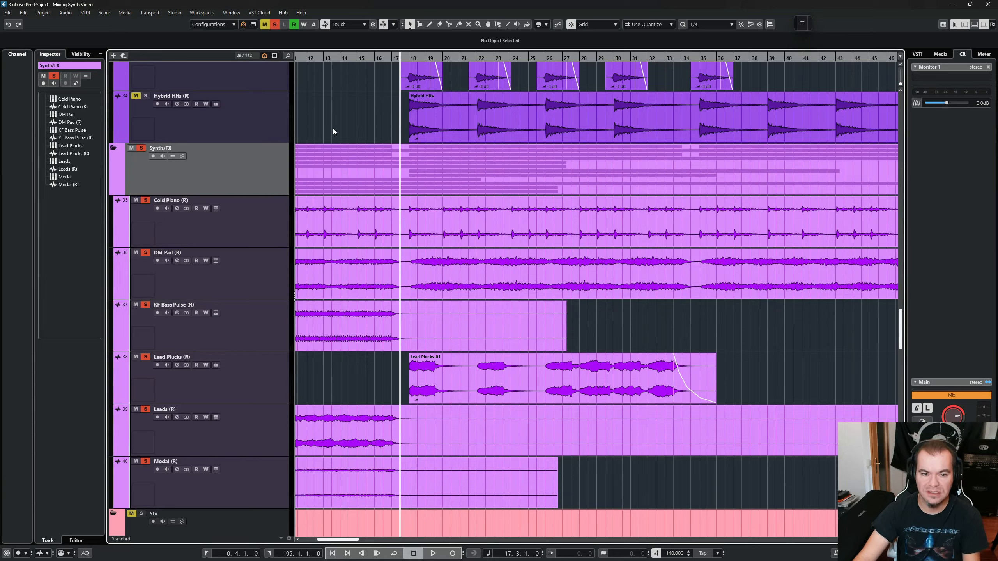
pyautogui.press('space')
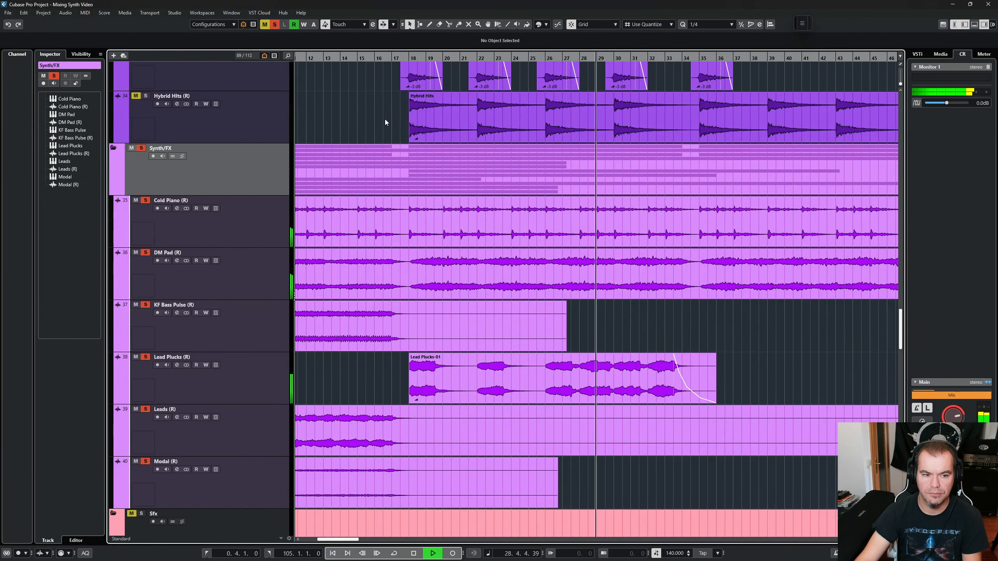
pyautogui.press('space')
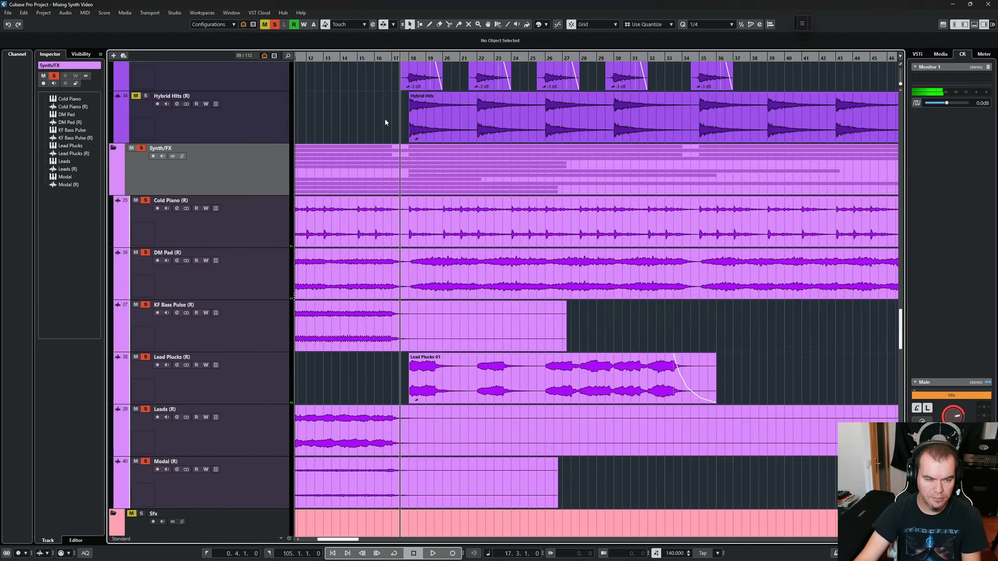
pyautogui.hotkey('alt', 'm')
pyautogui.hotkey('alt', 's')
# Inspect the Pro-Q 3 and SSL Native Channel Strip 2 inserts on the SYNTHS group channel in the MixConsole
pyautogui.press('F3')
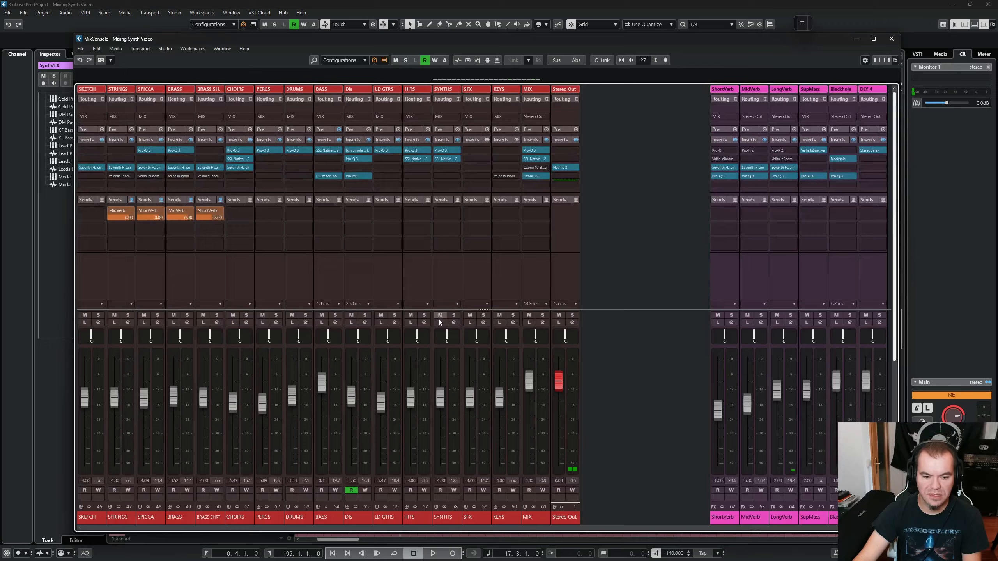
pyautogui.click(440, 286)
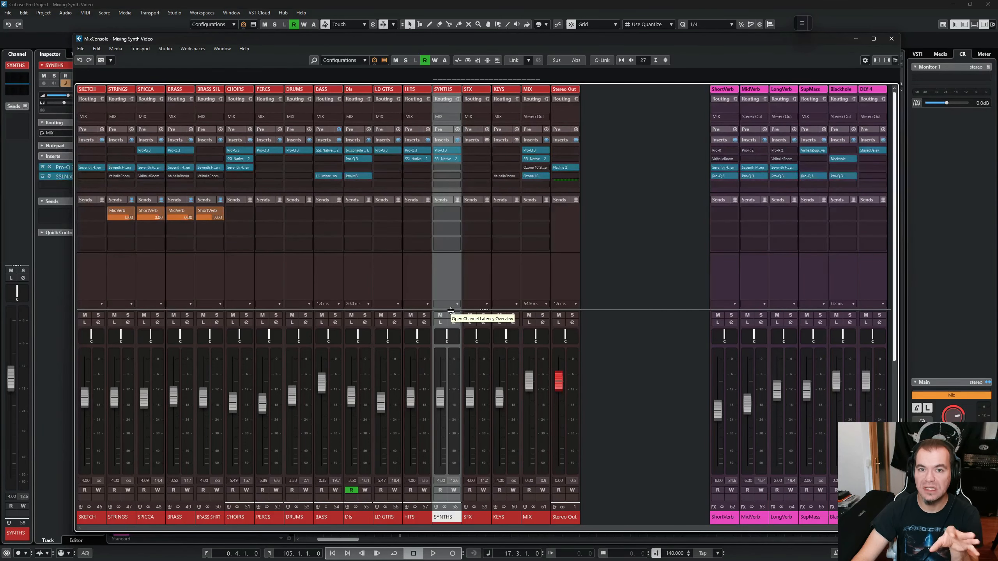
pyautogui.click(443, 153)
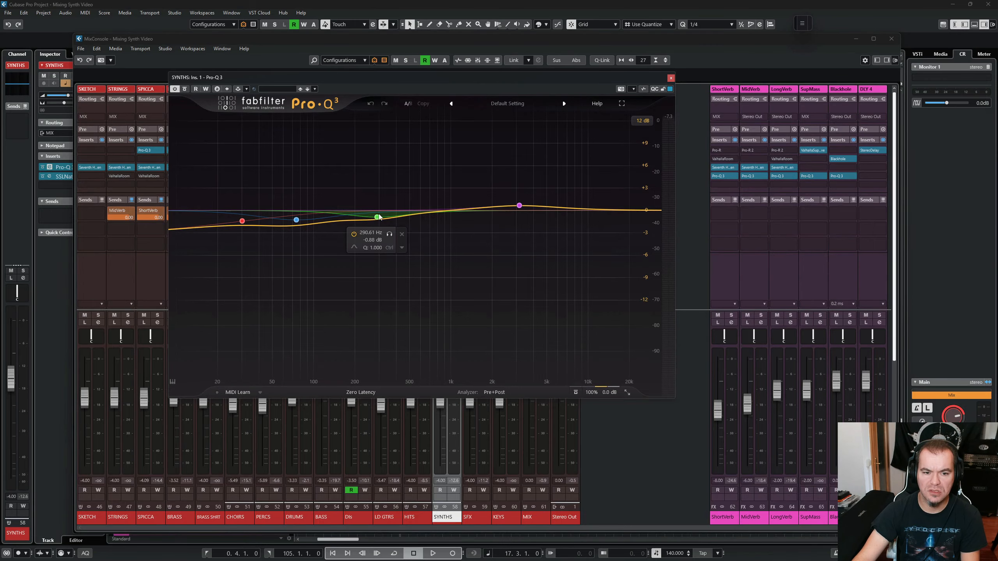
pyautogui.press('Escape')
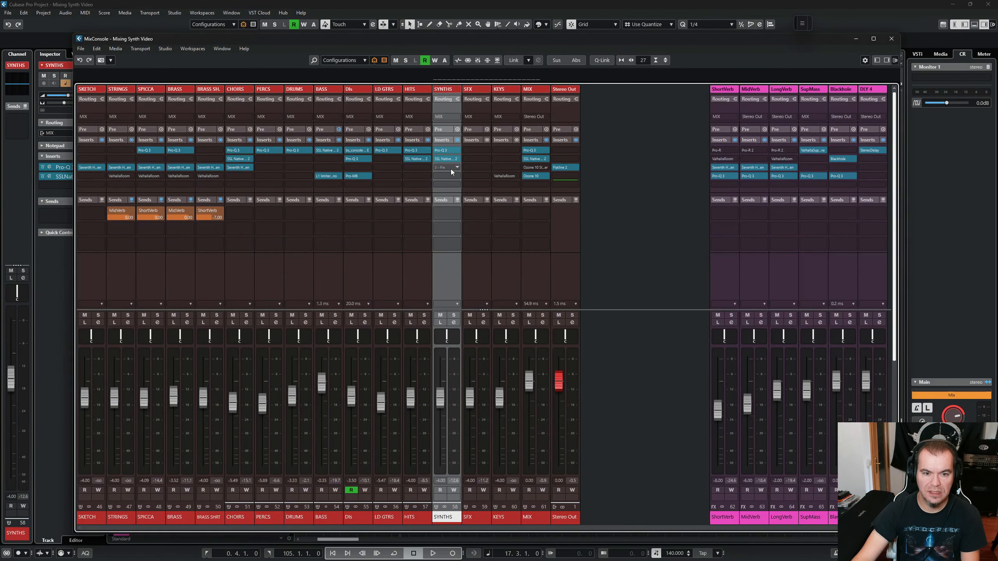
pyautogui.click(446, 159)
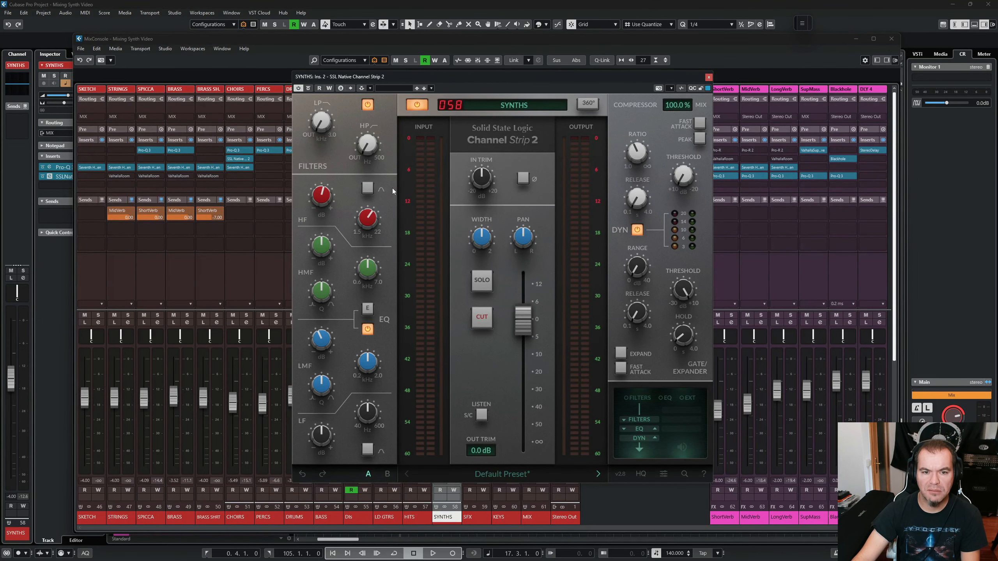
pyautogui.press('Escape')
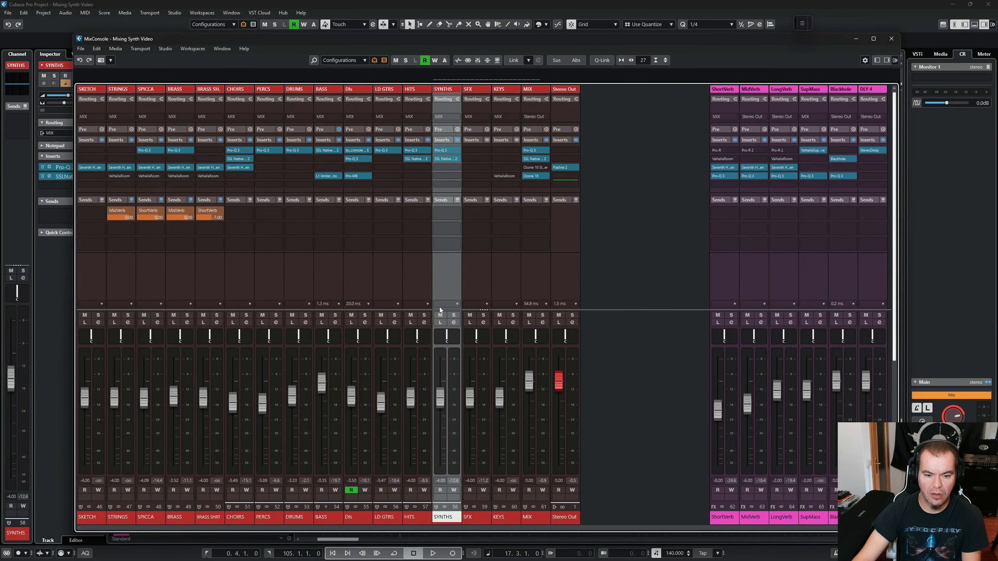
pyautogui.press('F3')
# Solo the DM Pad (R) track and play it from bar 18 with its bx_console SSL 4000 E insert bypassed
pyautogui.scroll(15, 424, 291)
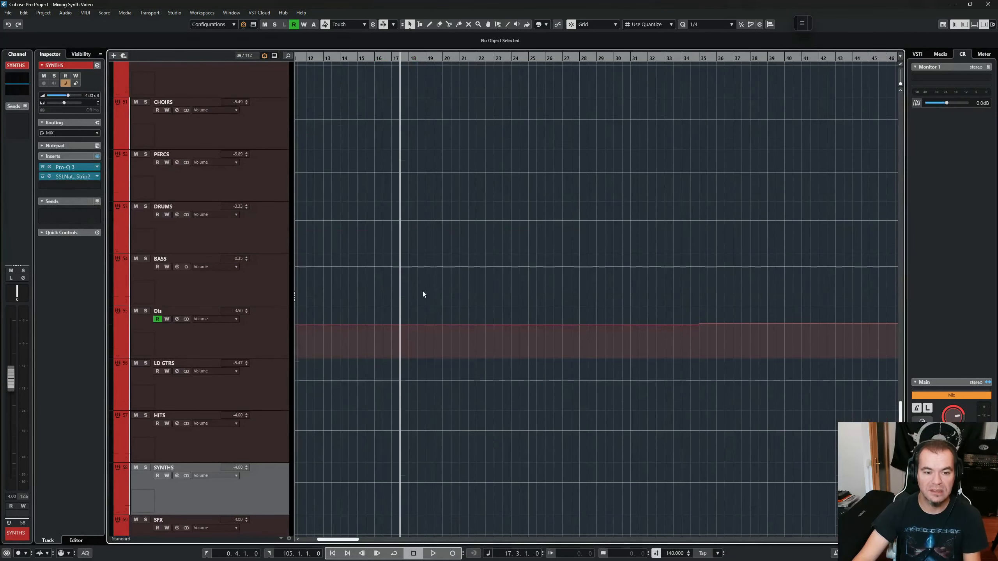
pyautogui.scroll(2, 424, 294)
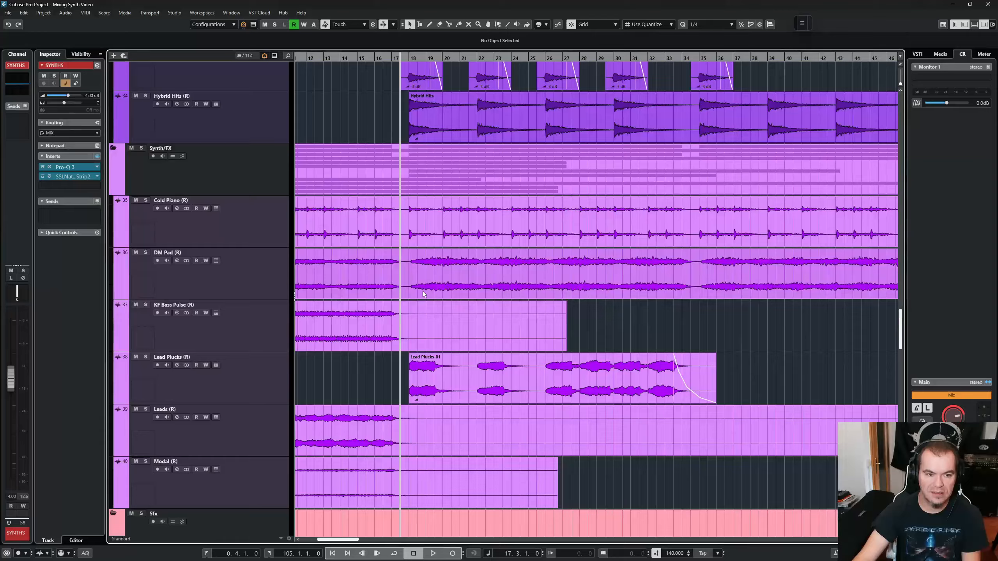
pyautogui.click(262, 266)
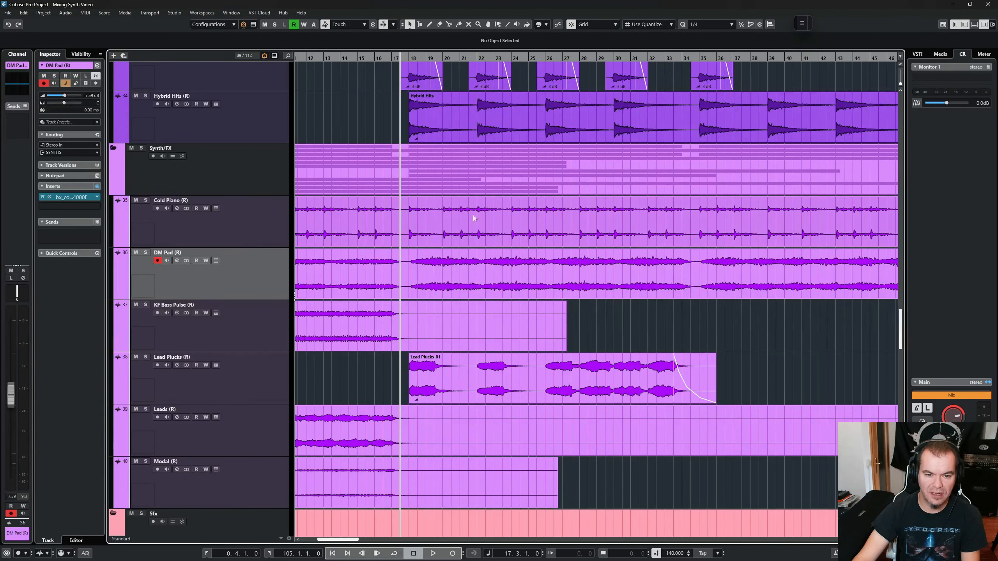
pyautogui.press('KP_Add')
pyautogui.press('KP_Add')
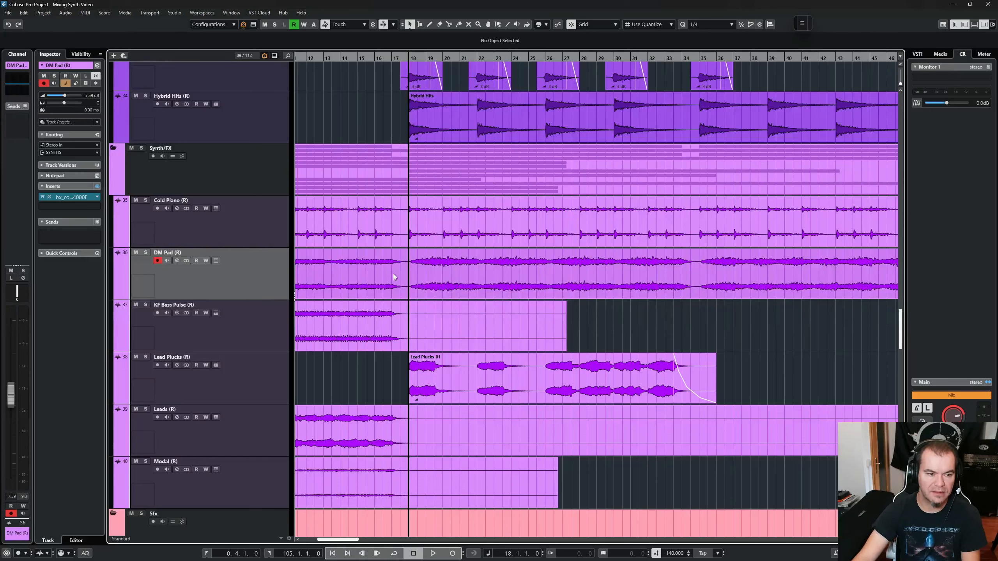
pyautogui.press('s')
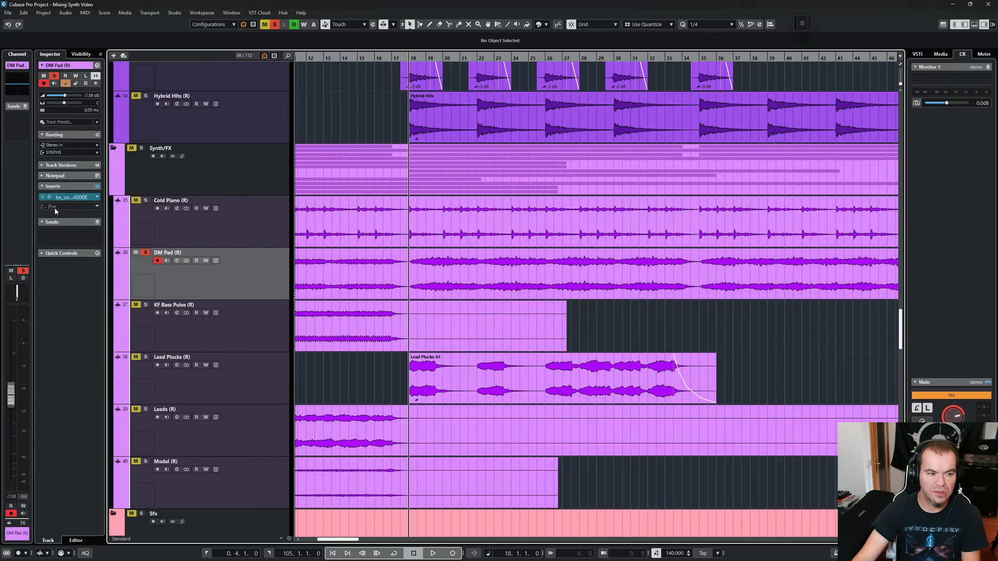
pyautogui.click(43, 197)
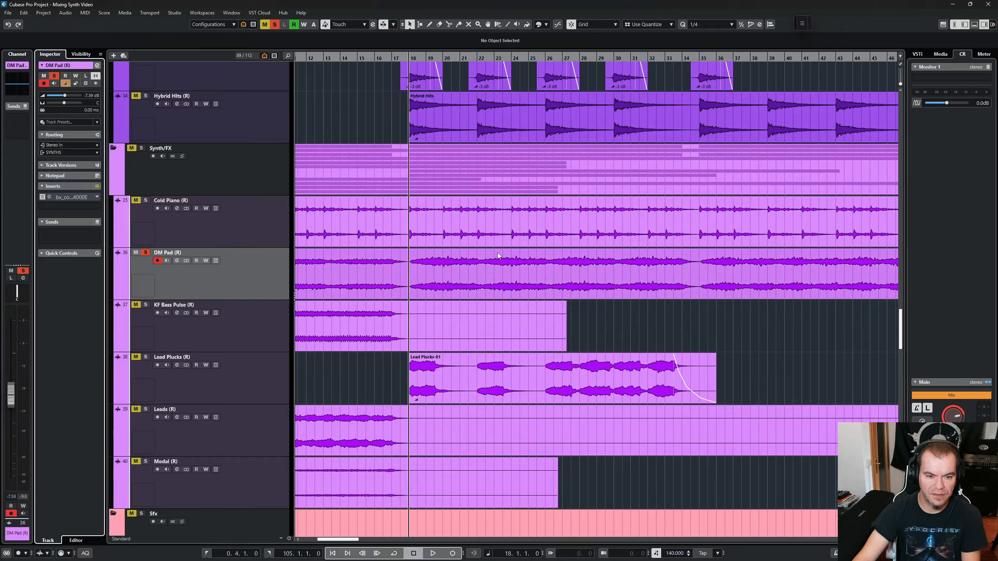
pyautogui.press('space')
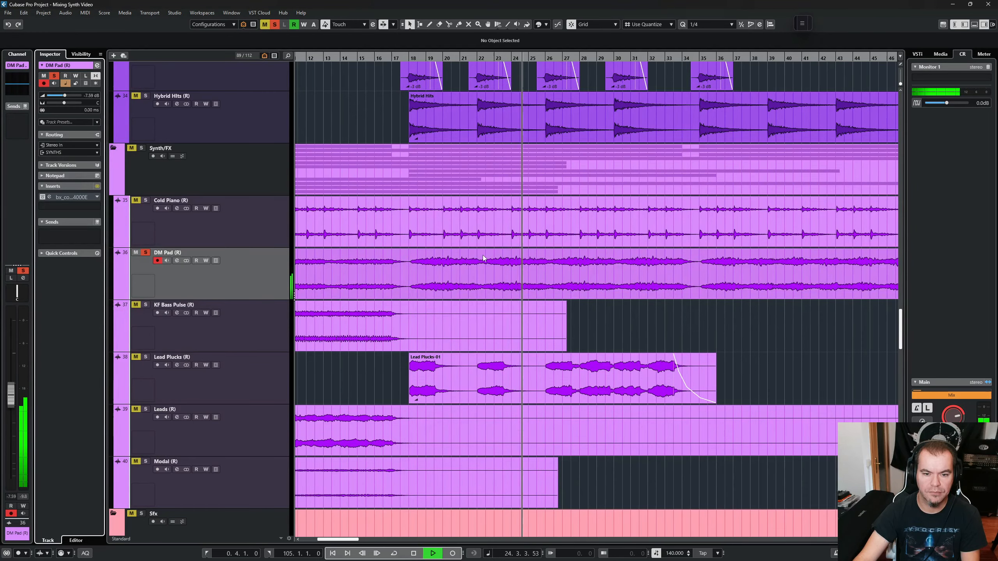
pyautogui.press('space')
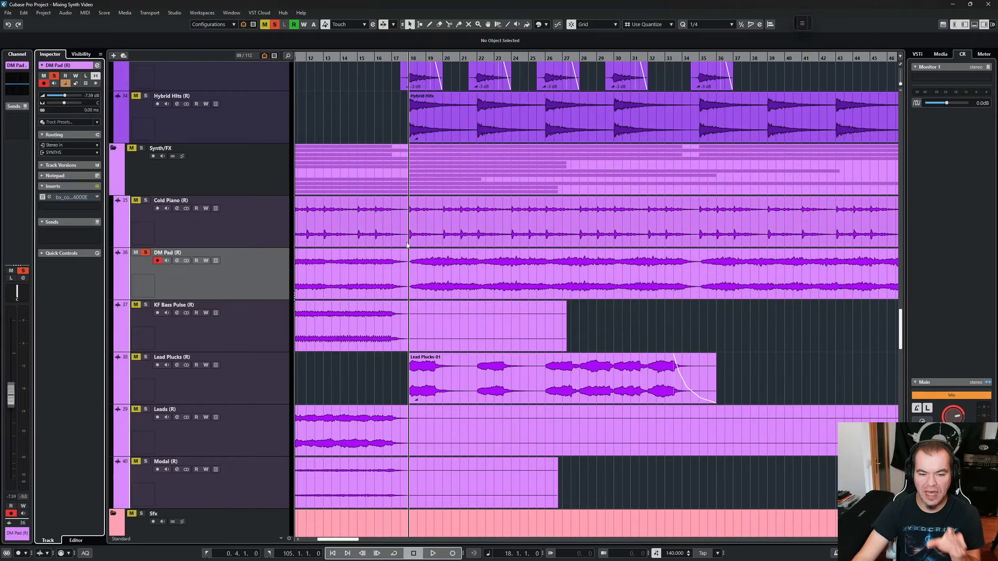
# Open the DM Pad's bx_console SSL 4000 E and compare its sound bypassed and active during playback, leaving the plug-in active
pyautogui.click(50, 197)
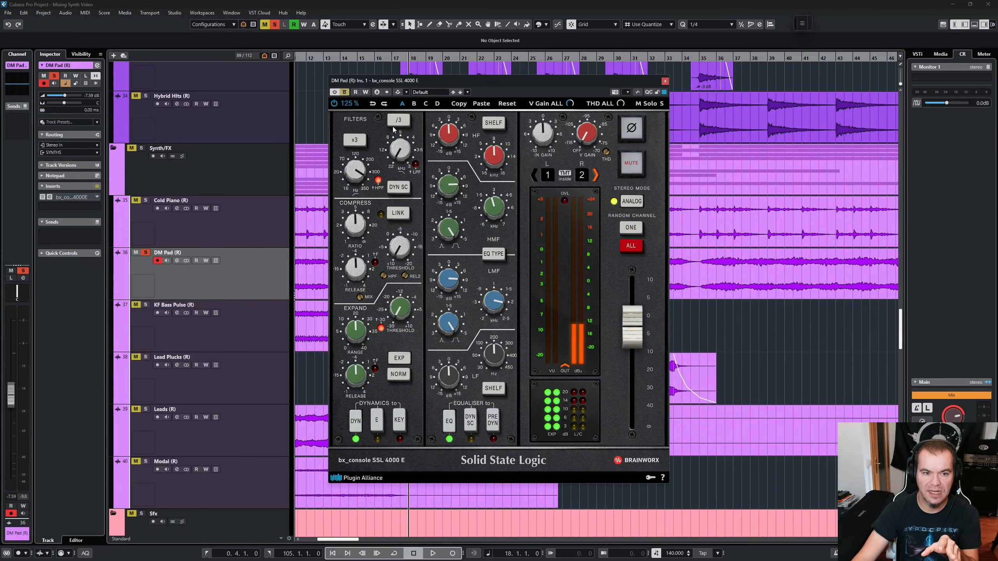
pyautogui.click(349, 96)
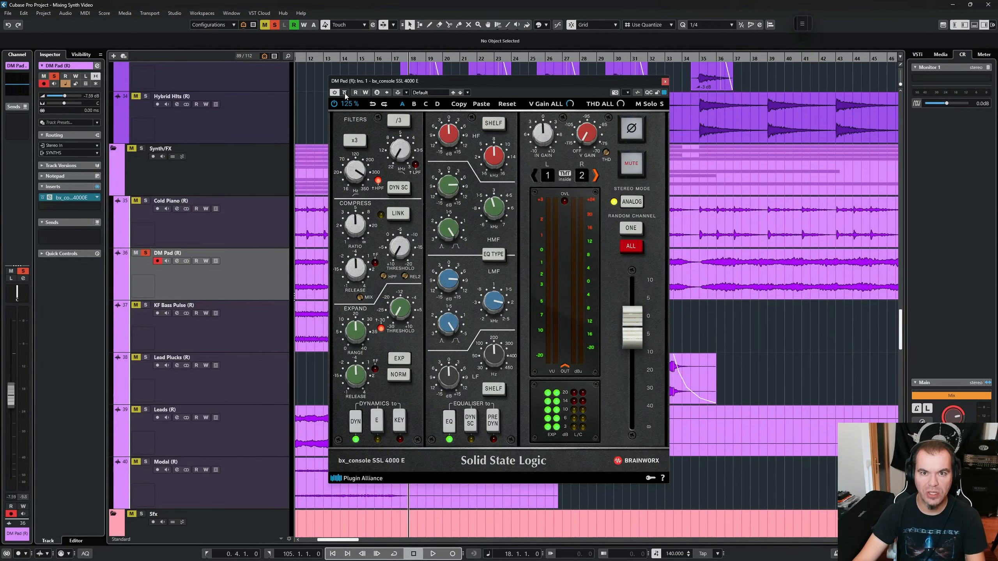
pyautogui.press('space')
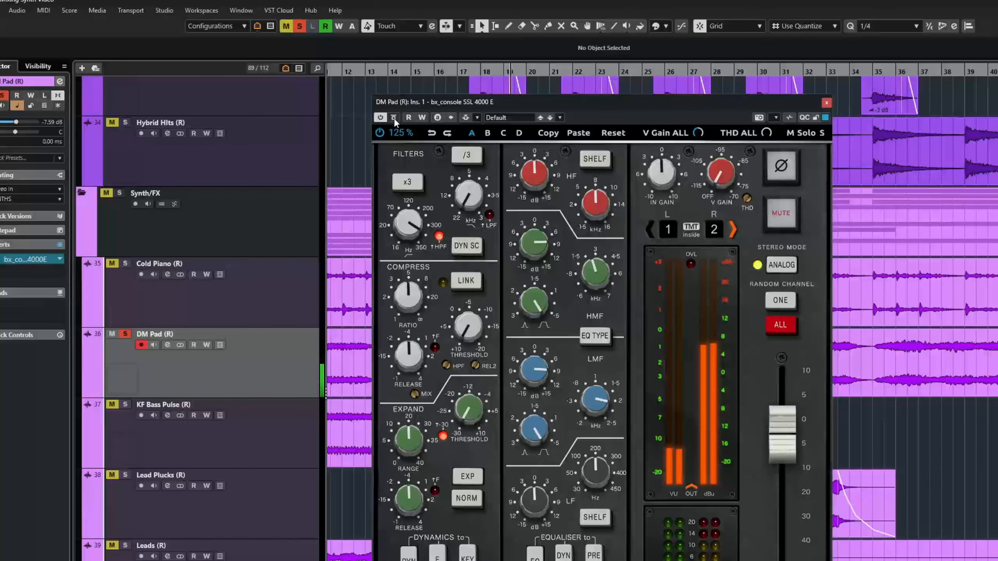
pyautogui.click(394, 119)
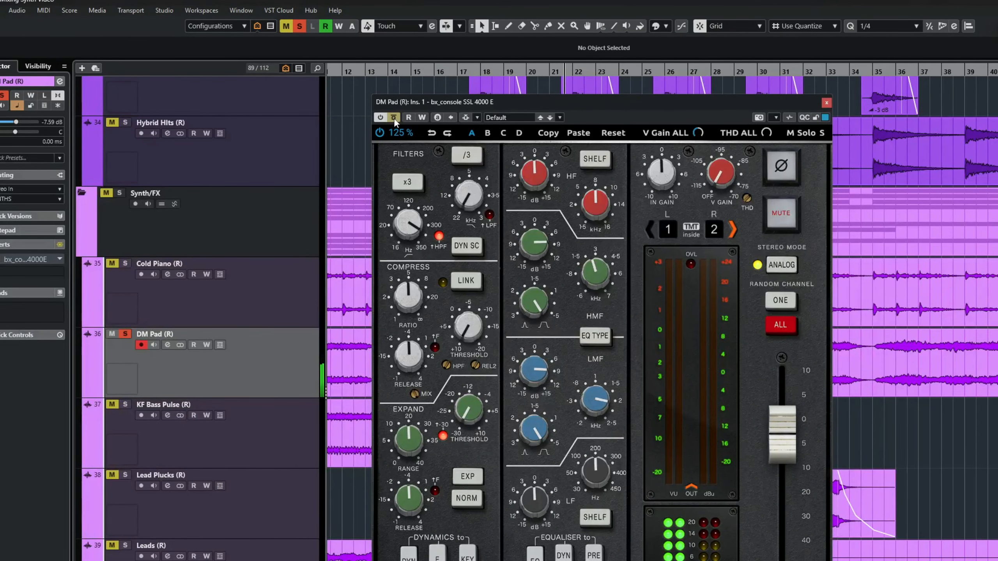
pyautogui.click(394, 118)
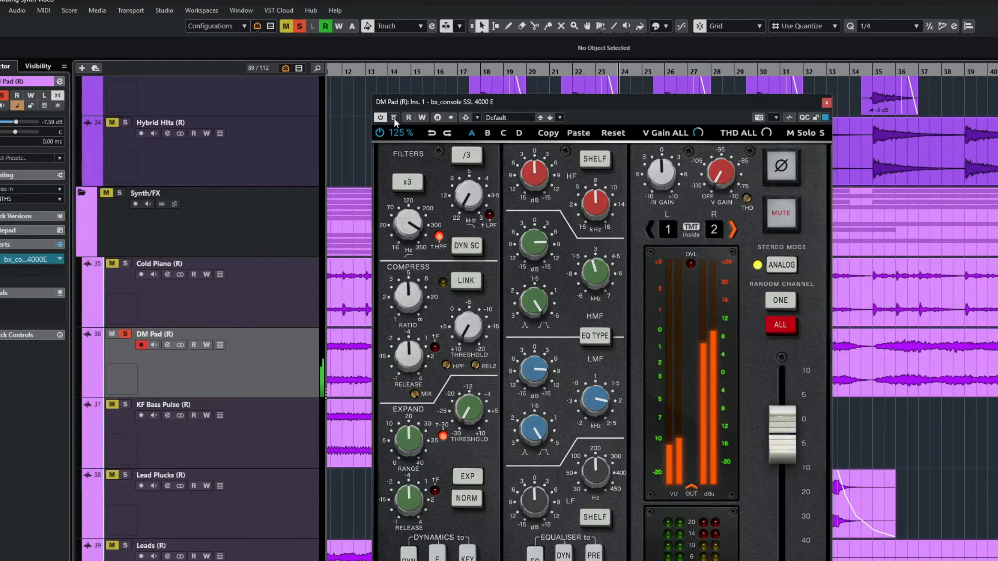
pyautogui.click(394, 118)
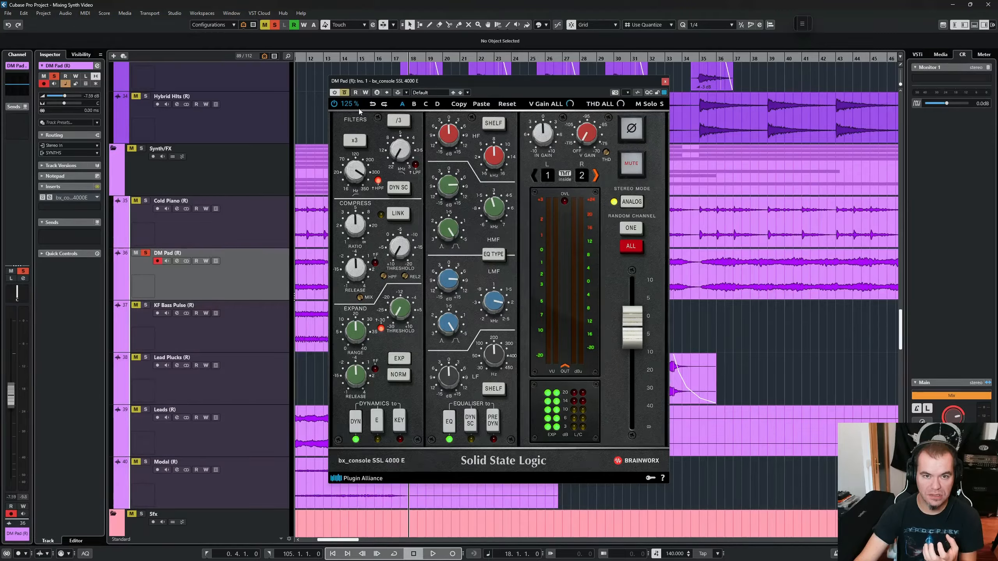
pyautogui.click(344, 92)
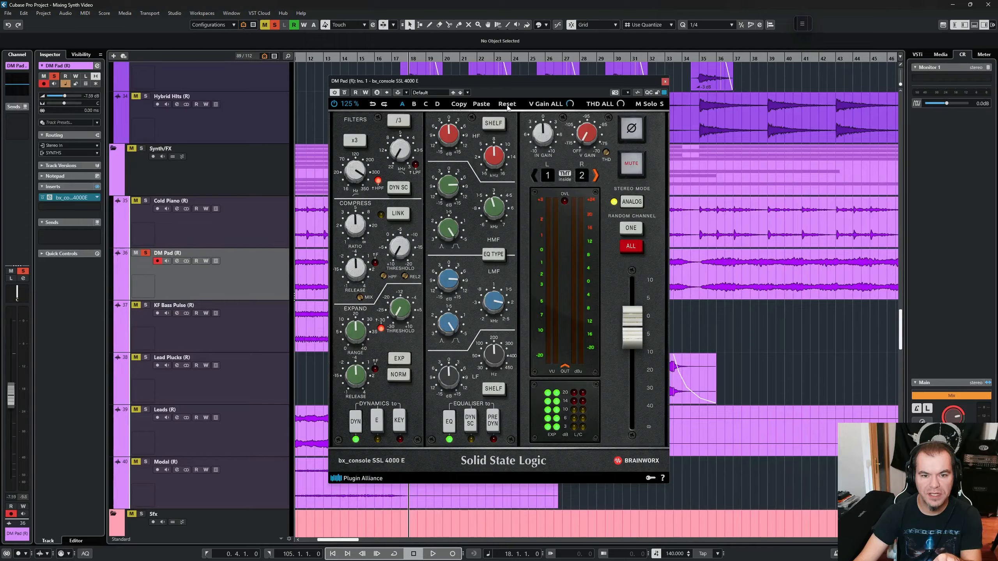
# Reset the SSL 4000 E settings, switch off its low-pass and high-pass filters, and listen to the unfiltered pad
pyautogui.click(508, 105)
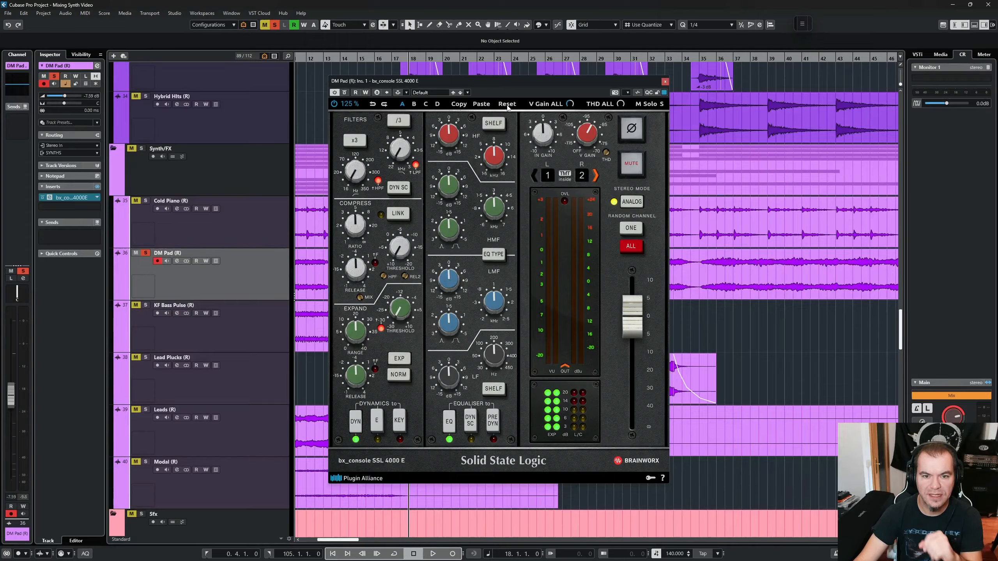
pyautogui.click(416, 165)
pyautogui.click(378, 181)
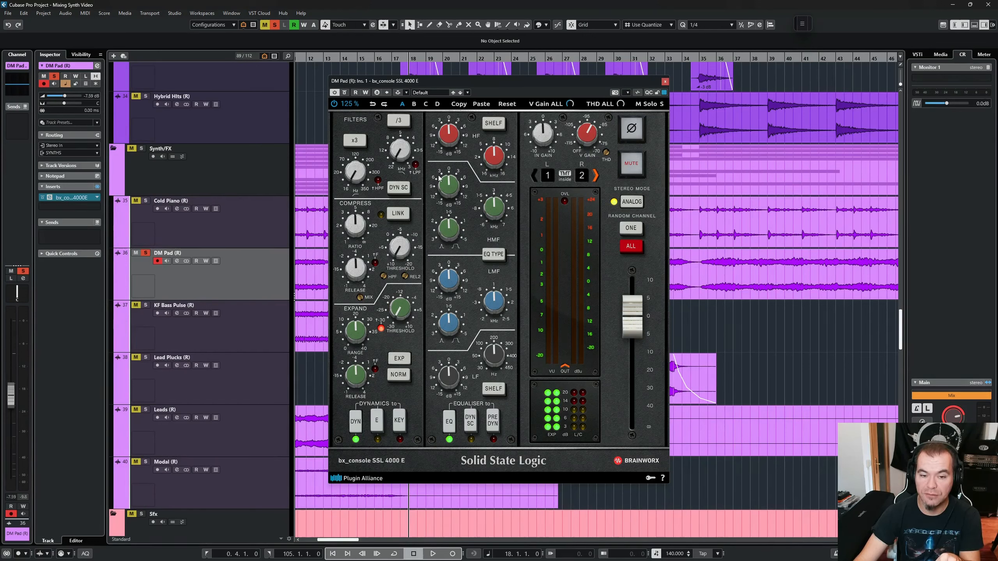
pyautogui.press('space')
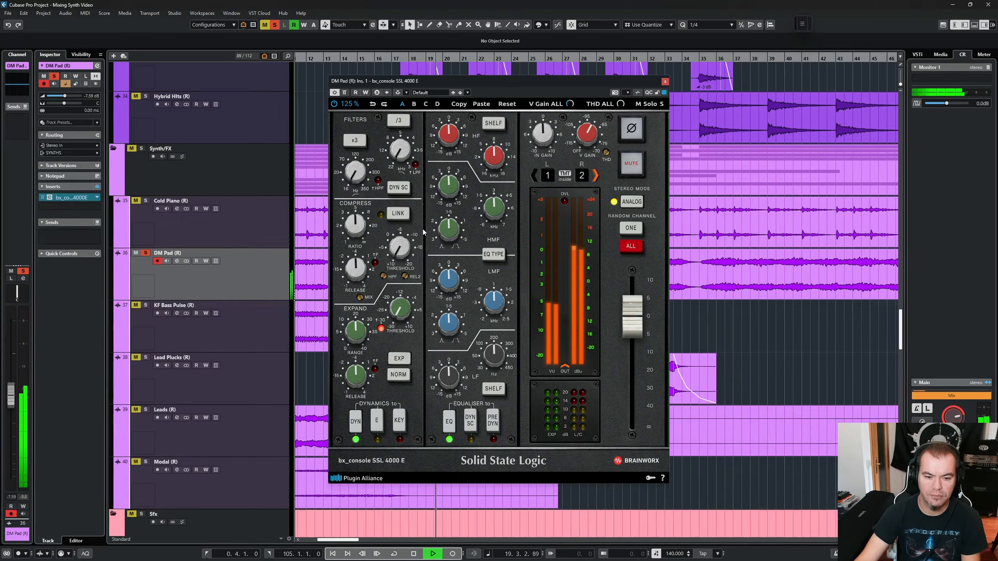
pyautogui.press('space')
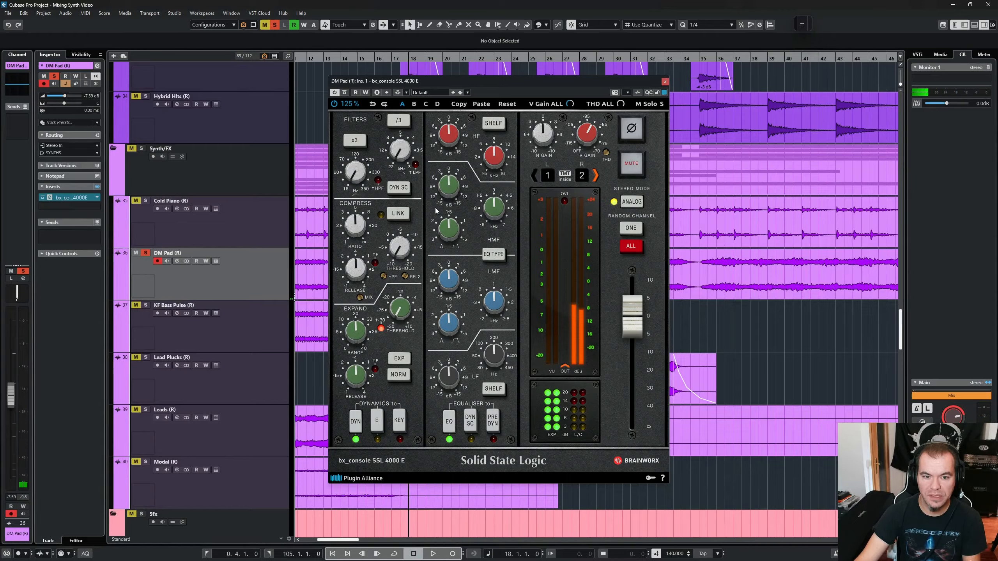
# Switch on the SSL 4000 E high-pass filter and sweep its cutoff up from the minimum while the pad plays
pyautogui.press('space')
pyautogui.click(378, 181)
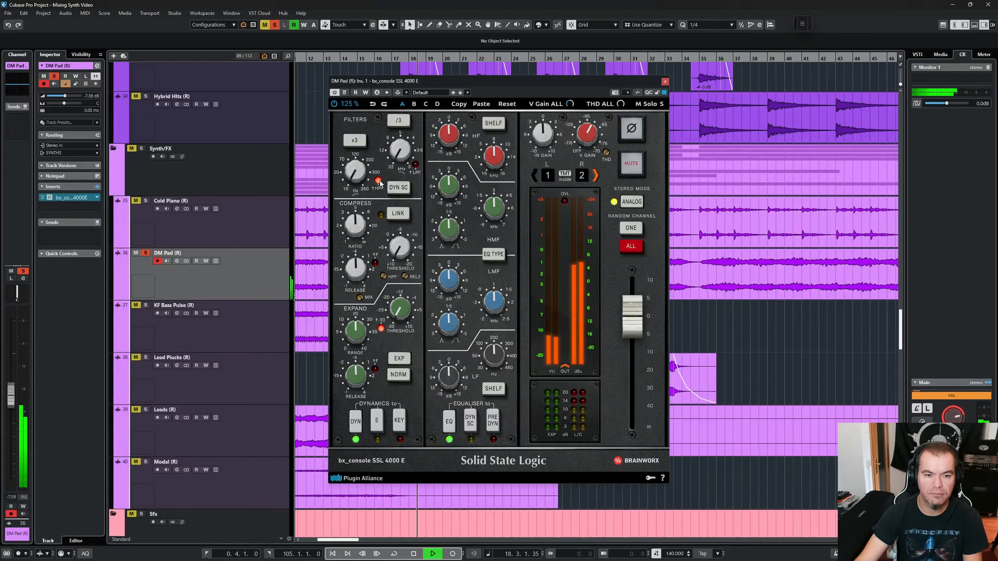
pyautogui.moveTo(361, 173); pyautogui.dragTo(367, 113)
pyautogui.press('space')
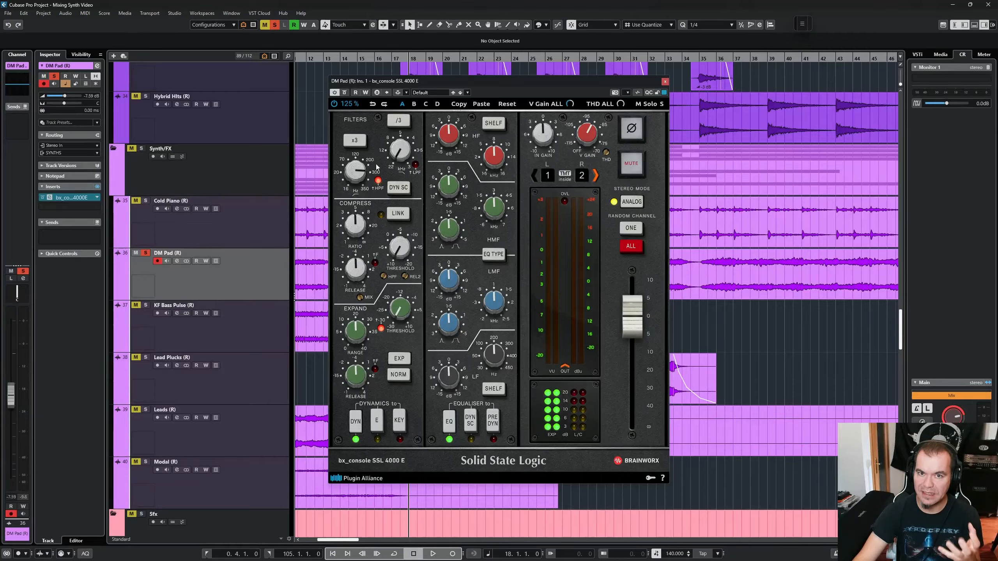
pyautogui.press('space')
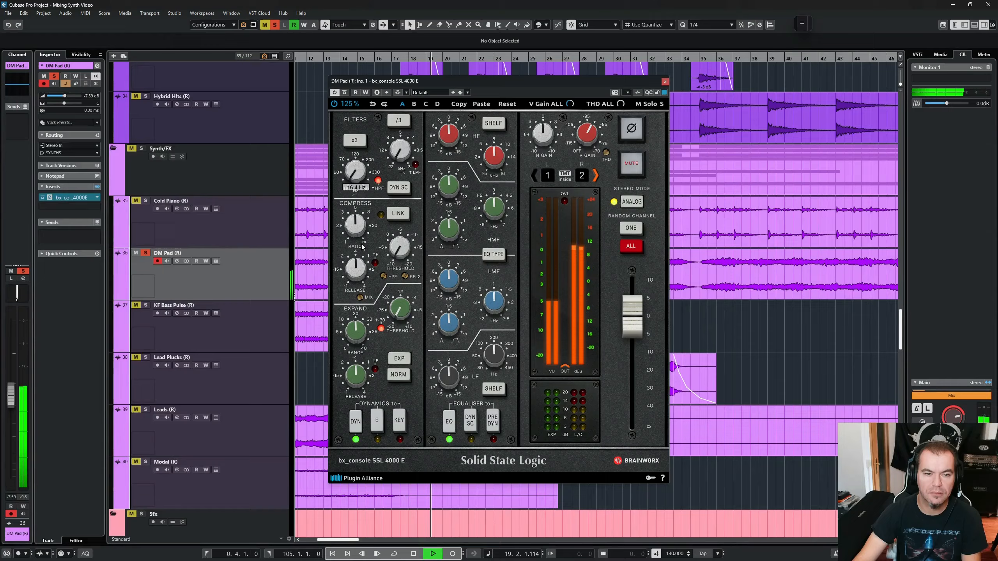
pyautogui.moveTo(366, 218); pyautogui.dragTo(371, 158)
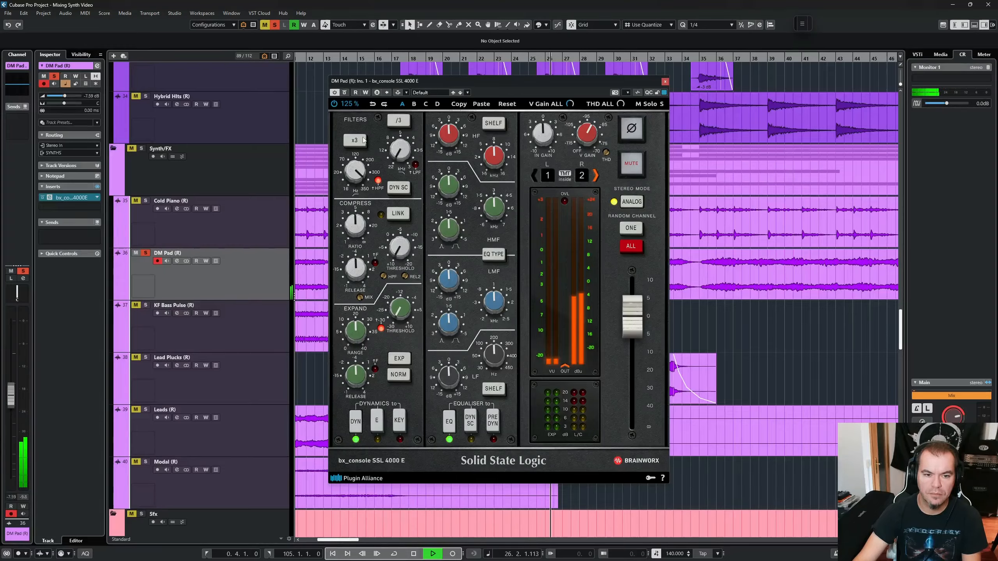
# Match the SSL 4000 E's HMF Q to its LMF Q, and boost the LMF band while sweeping its frequency upward during playback
pyautogui.press('space')
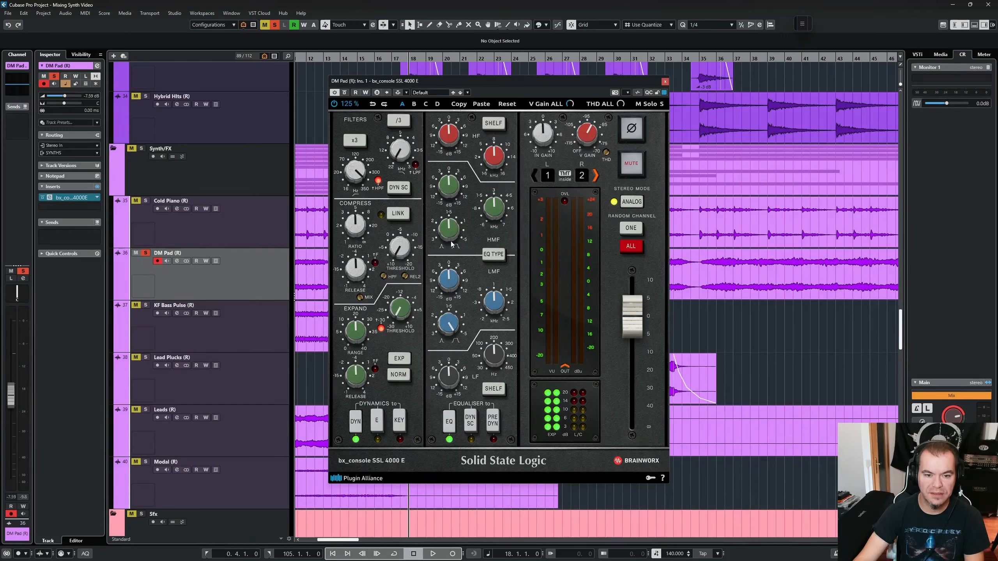
pyautogui.moveTo(446, 231); pyautogui.dragTo(456, 239)
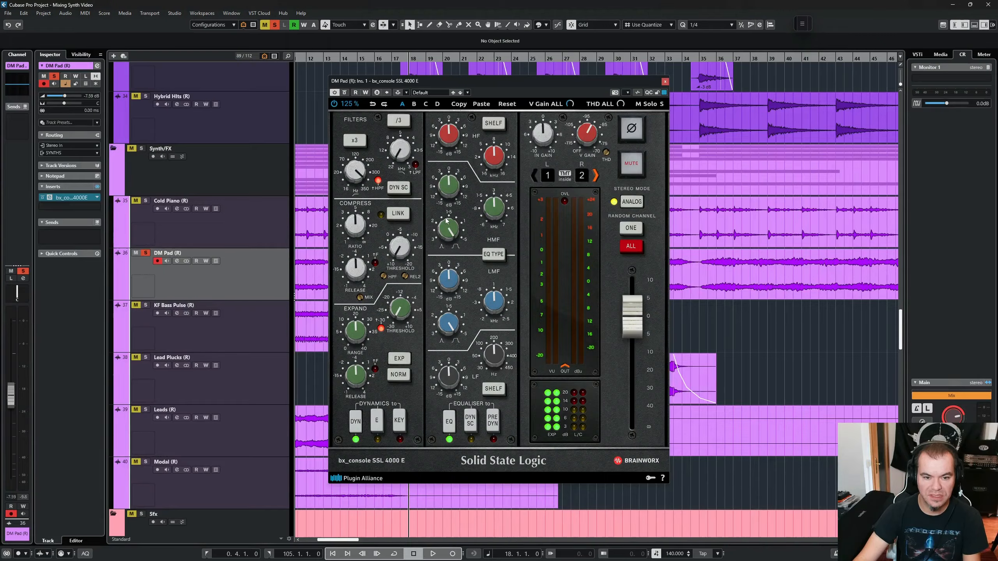
pyautogui.press('space')
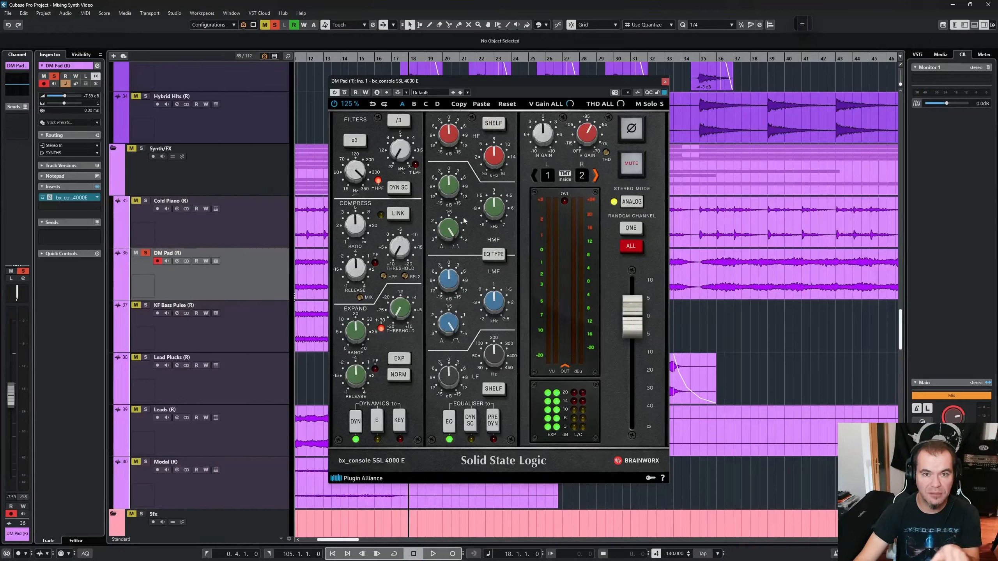
pyautogui.press('space')
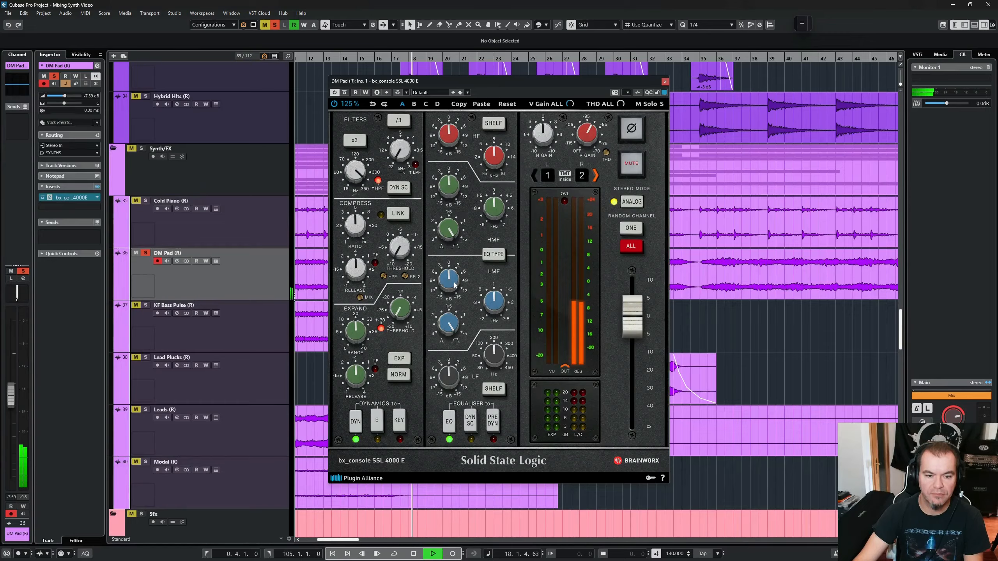
pyautogui.moveTo(463, 286); pyautogui.dragTo(462, 224)
pyautogui.moveTo(488, 300); pyautogui.dragTo(498, 216)
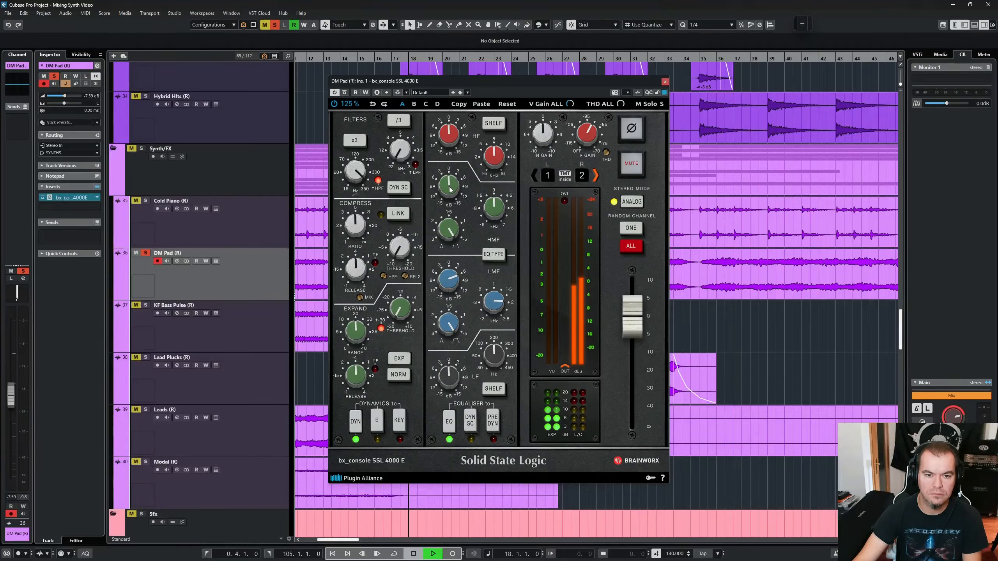
# Boost the HMF band at about 2.4 kHz and lower the plug-in's output fader slightly
pyautogui.moveTo(450, 186); pyautogui.dragTo(455, 134)
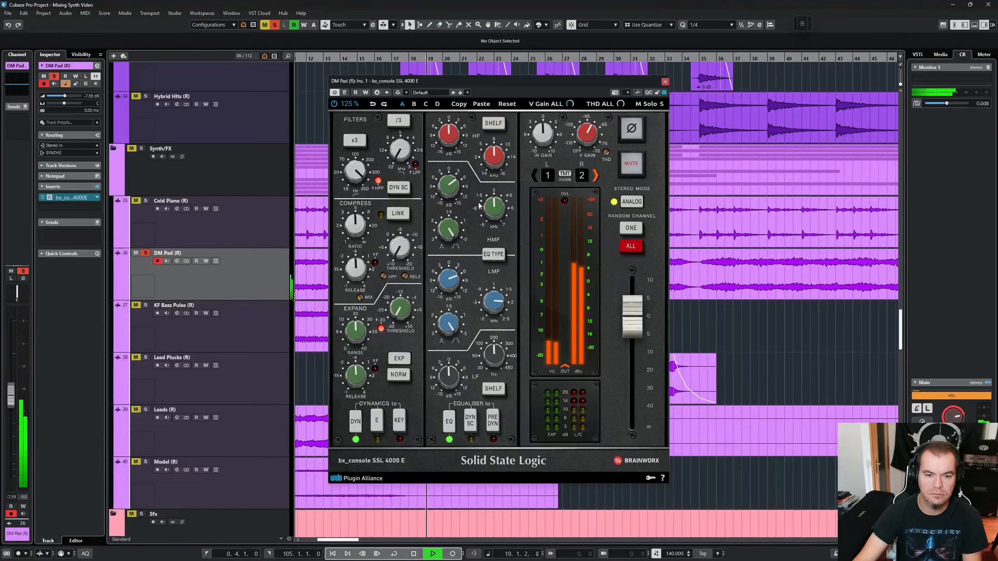
pyautogui.moveTo(494, 208); pyautogui.dragTo(507, 251)
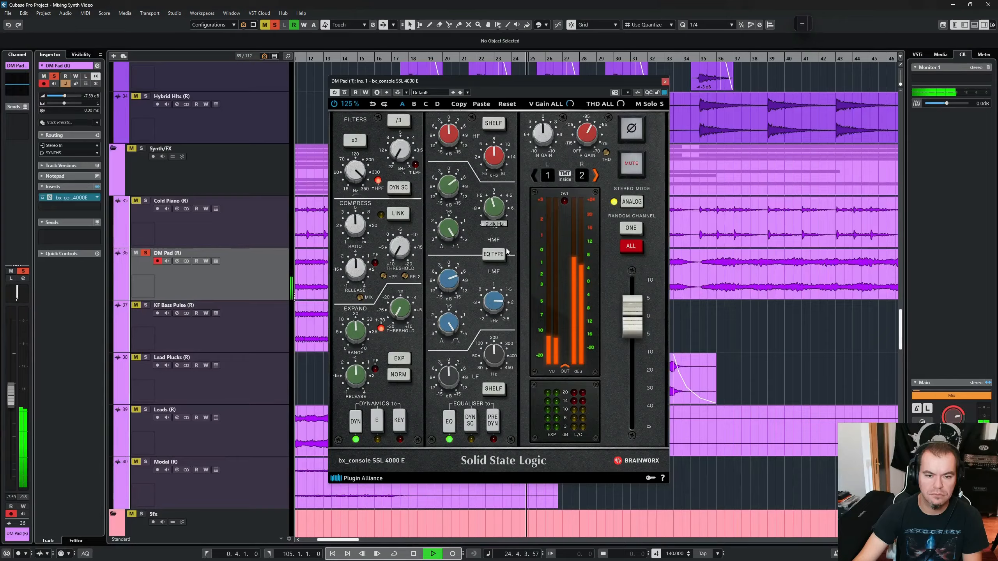
pyautogui.moveTo(627, 337); pyautogui.dragTo(627, 341)
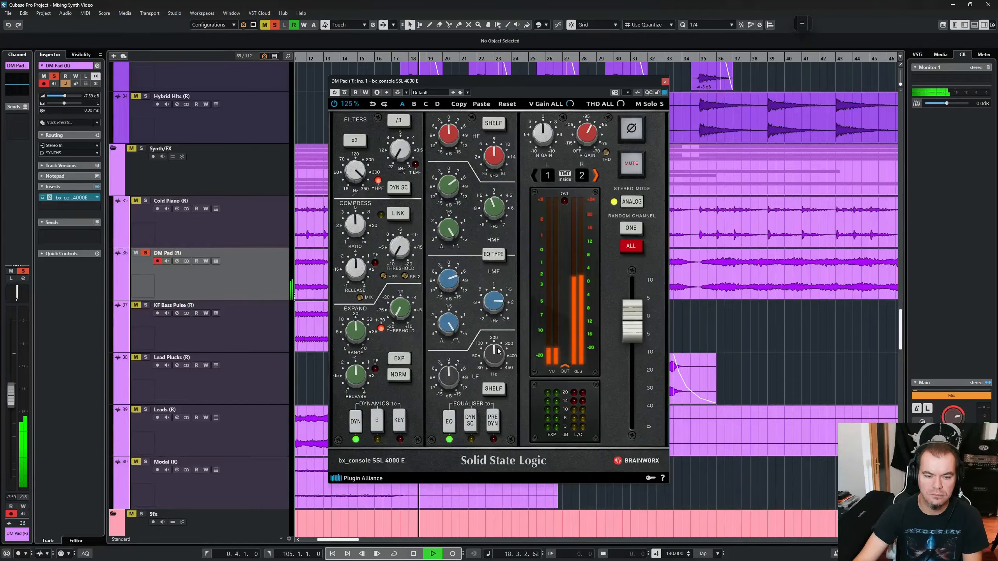
# Switch the LF band to a bell shape with a high band frequency and try a small gain cut
pyautogui.click(494, 389)
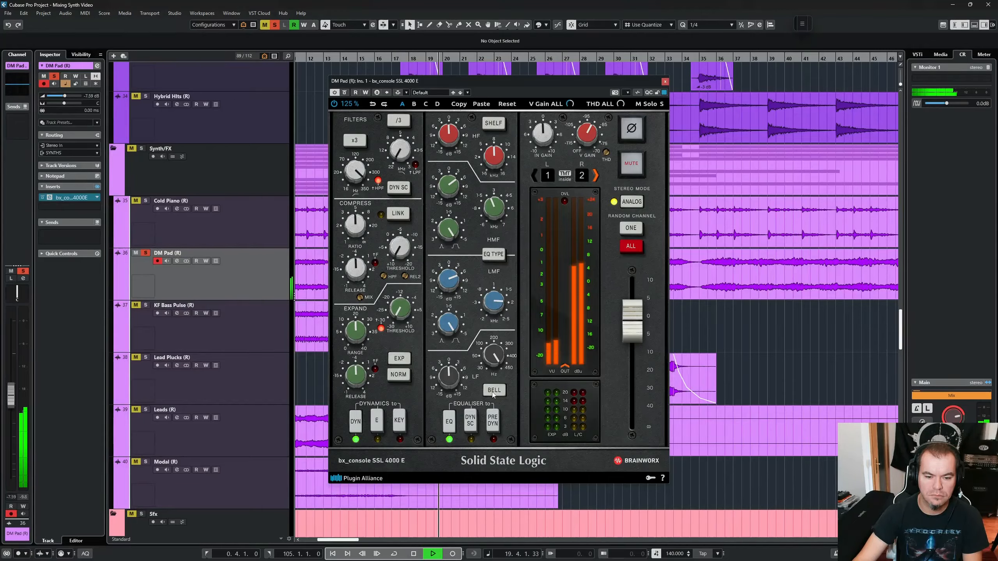
pyautogui.moveTo(448, 375)
pyautogui.mouseDown()
pyautogui.moveTo(464, 330)
pyautogui.moveTo(455, 389)
pyautogui.mouseUp()
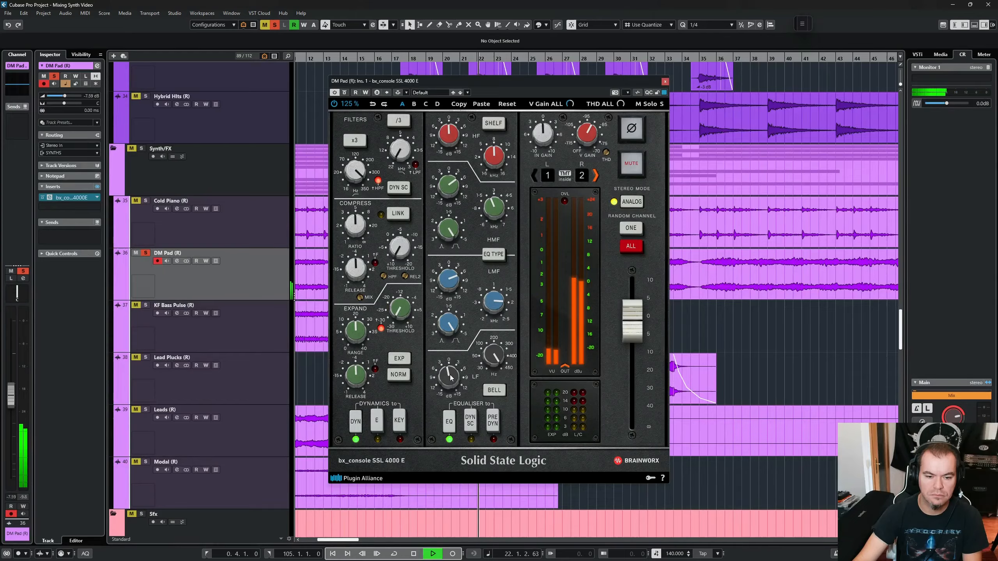
# Increase the LMF boost and try the band at about 1.4 kHz while the pad plays
pyautogui.moveTo(449, 278); pyautogui.dragTo(450, 266)
pyautogui.moveTo(494, 306); pyautogui.dragTo(497, 319)
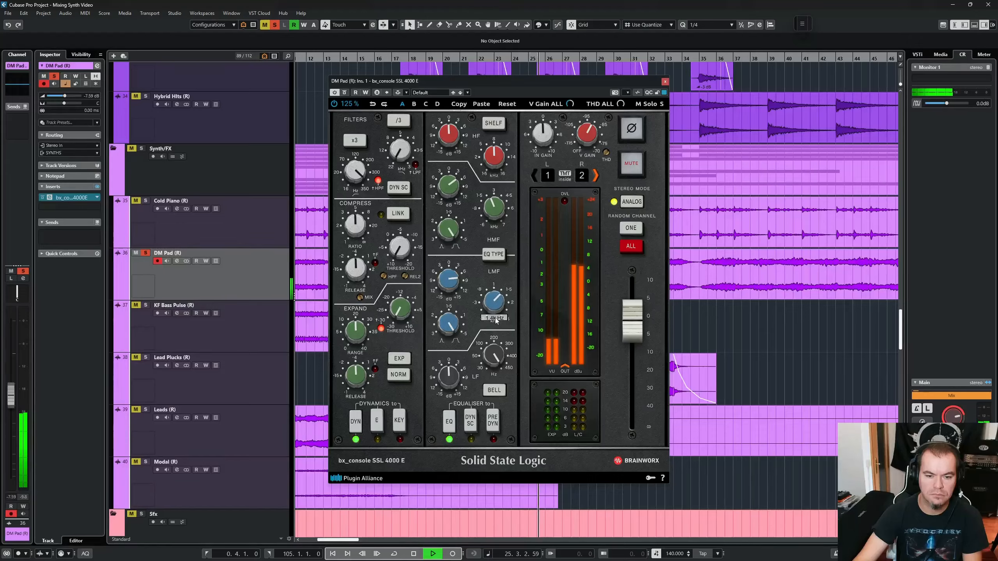
pyautogui.press('space')
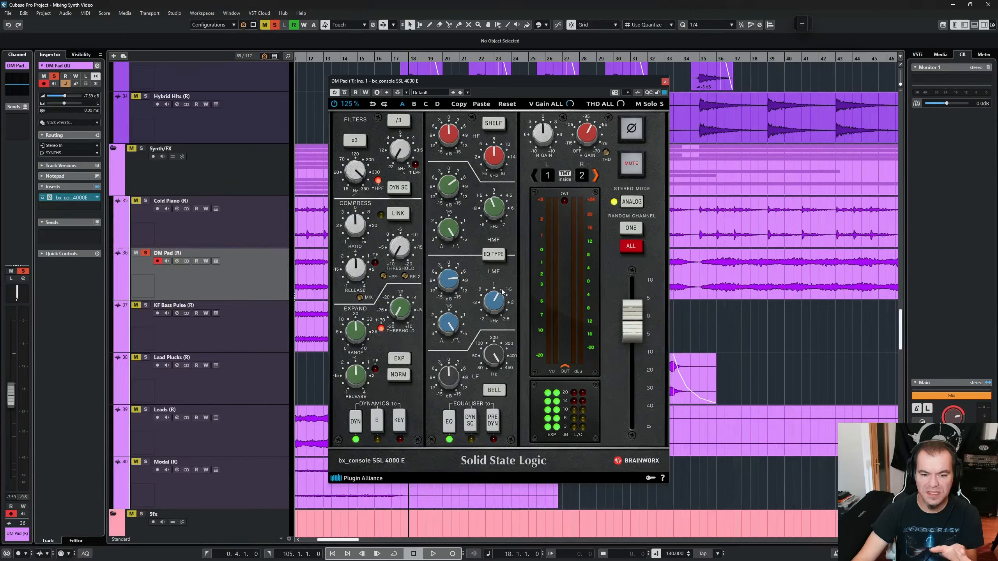
# Fine-tune the LMF frequency above 1.4 kHz during playback and compare the pad with the plug-in bypassed and active
pyautogui.press('space')
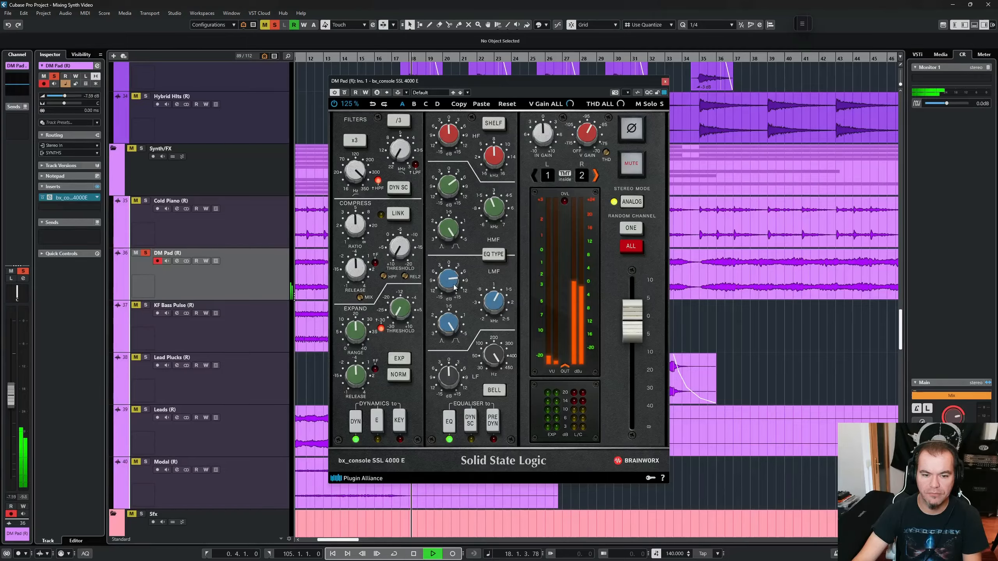
pyautogui.moveTo(503, 311); pyautogui.dragTo(519, 282)
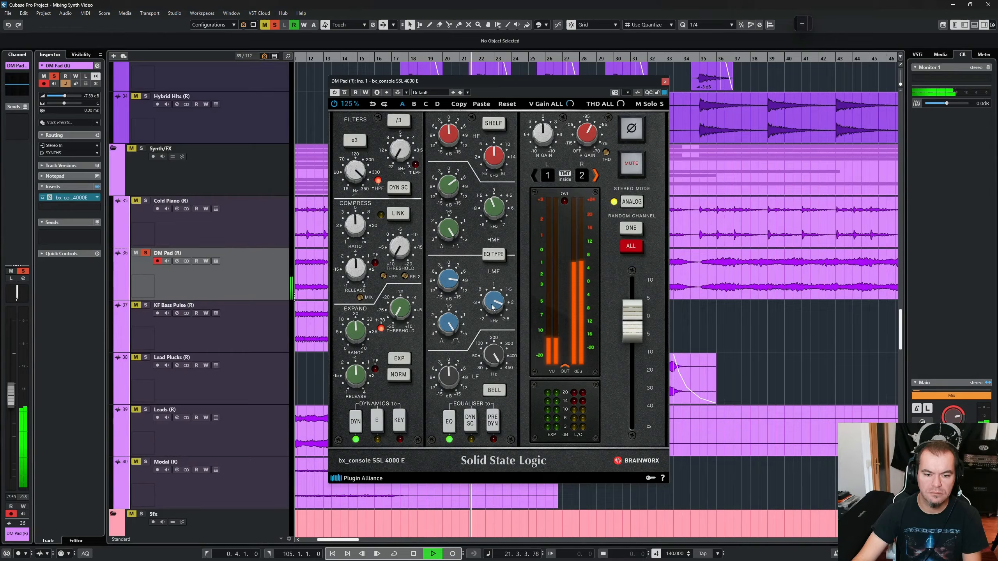
pyautogui.press('space')
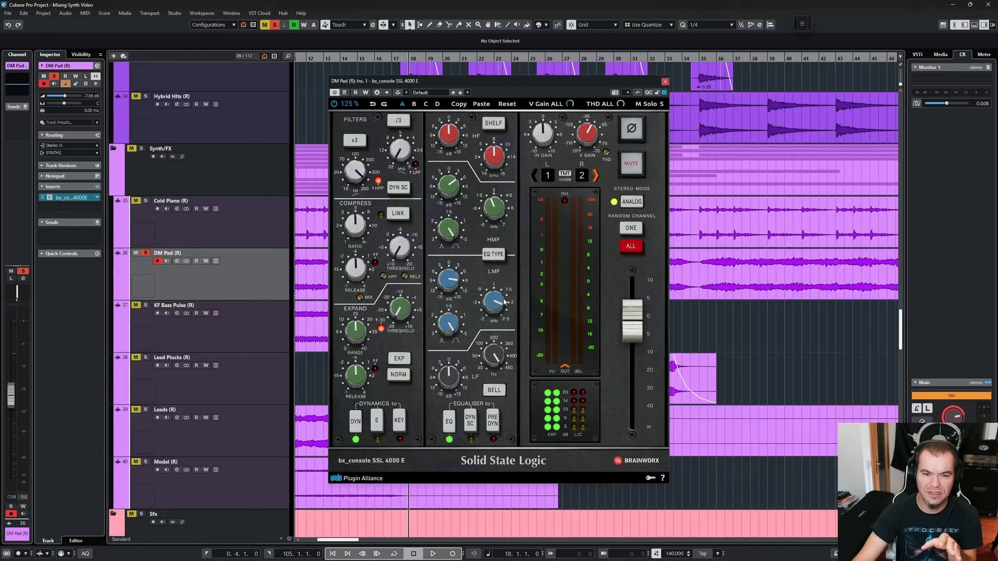
pyautogui.press('space')
pyautogui.moveTo(491, 301)
pyautogui.mouseDown()
pyautogui.moveTo(494, 263)
pyautogui.moveTo(500, 307)
pyautogui.mouseUp()
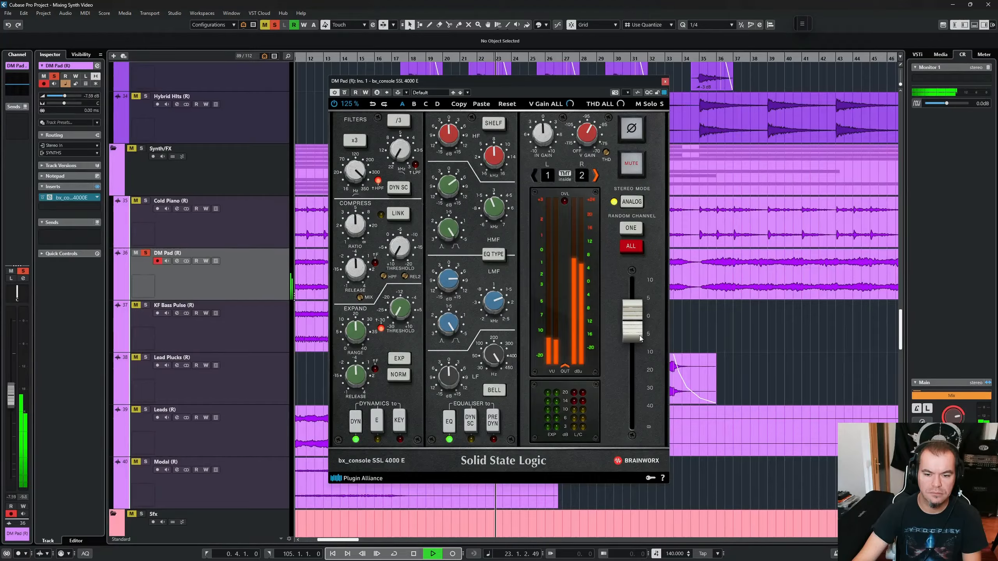
pyautogui.click(344, 95)
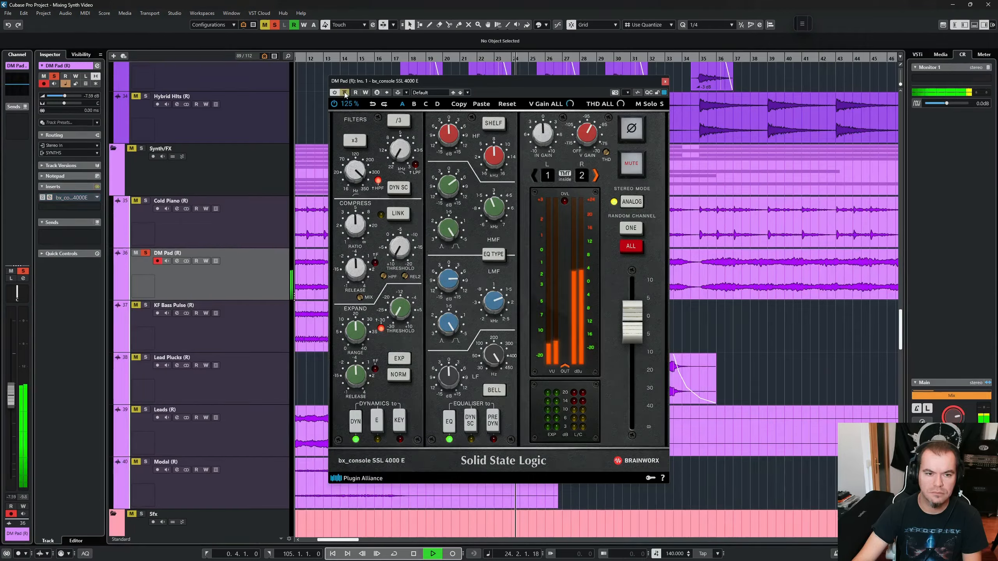
pyautogui.click(345, 94)
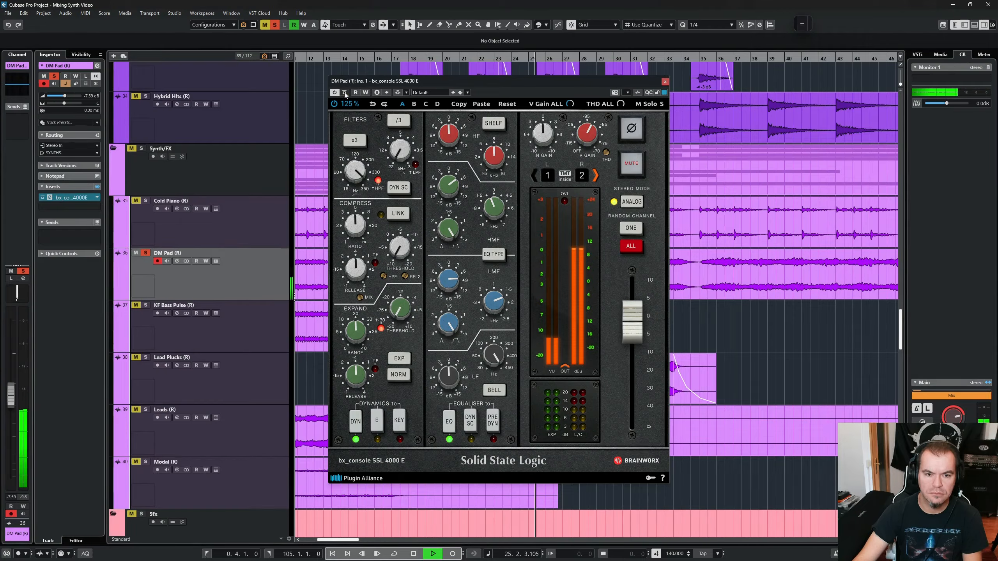
# Boost the HF band and set its frequency to about 10.9 kHz while the pad plays
pyautogui.moveTo(452, 139)
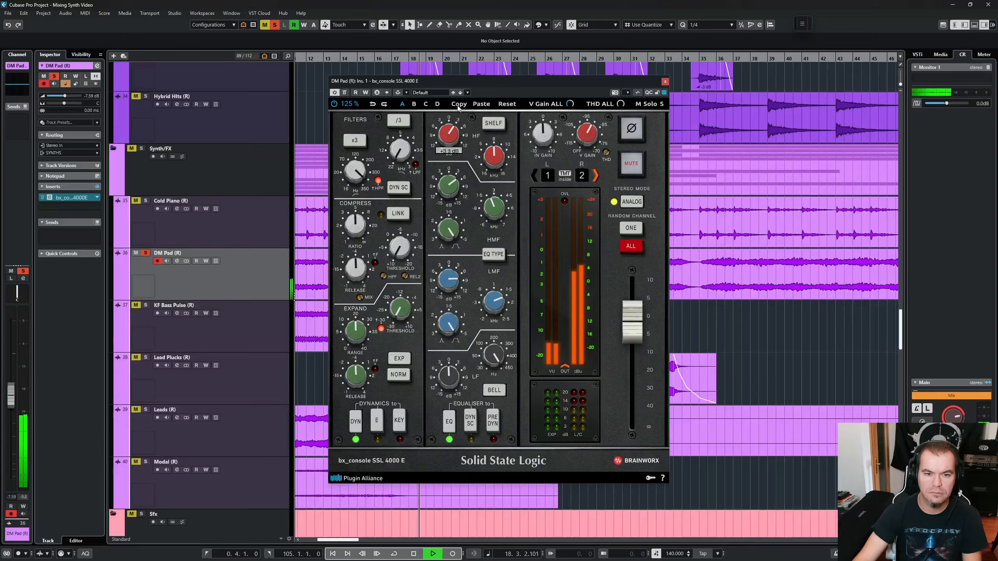
pyautogui.moveTo(494, 145)
pyautogui.moveTo(494, 146); pyautogui.dragTo(505, 103)
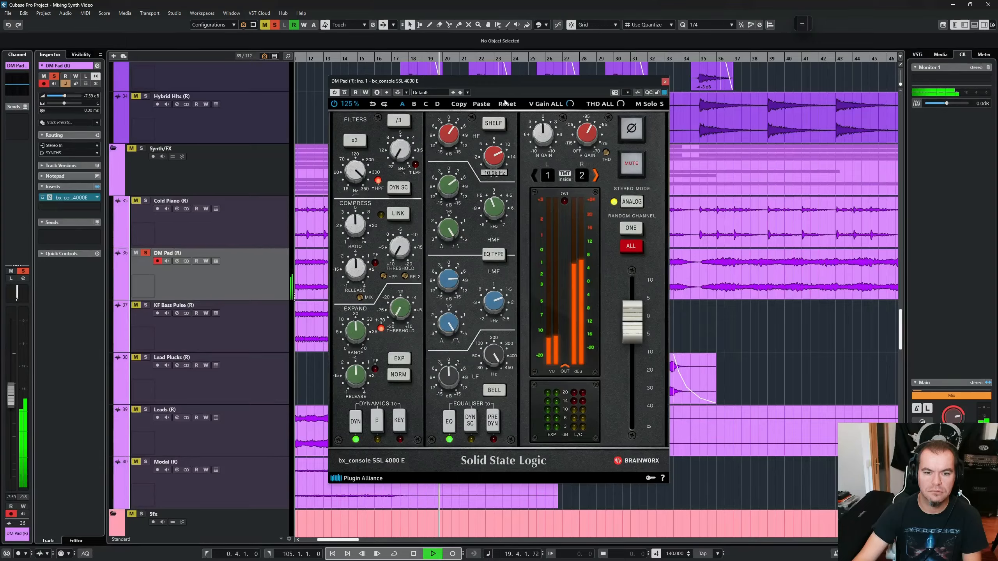
pyautogui.moveTo(455, 136)
pyautogui.mouseDown()
pyautogui.moveTo(461, 87)
pyautogui.moveTo(463, 131)
pyautogui.mouseUp()
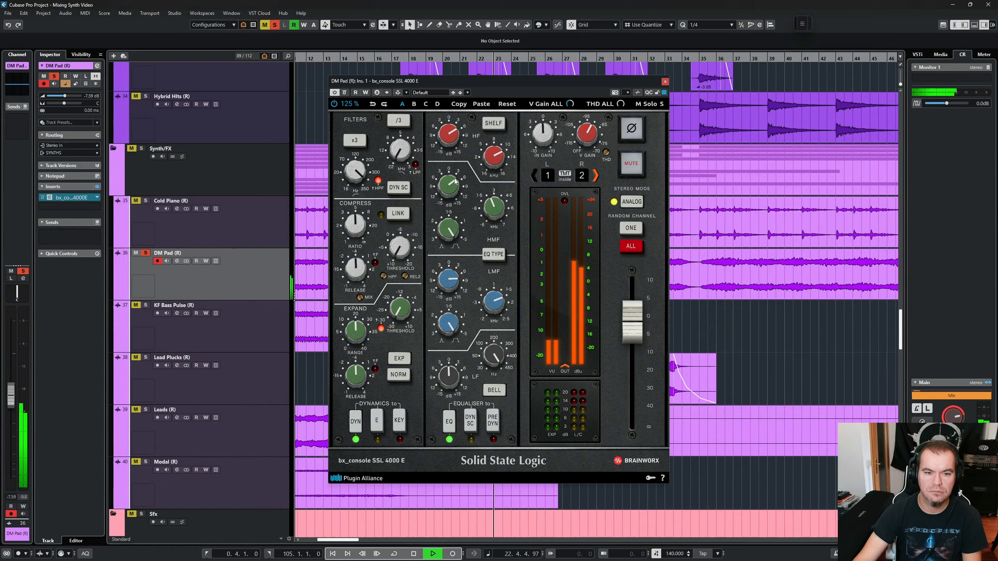
# Compare the soloed pad with the SSL 4000 E bypassed and active over two playbacks, leaving the plug-in active
pyautogui.click(345, 93)
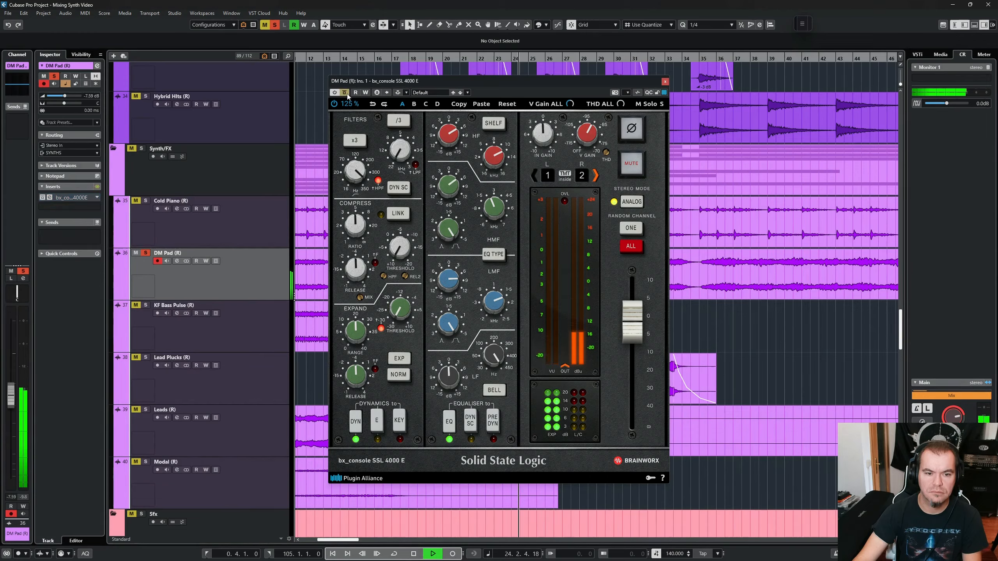
pyautogui.click(347, 95)
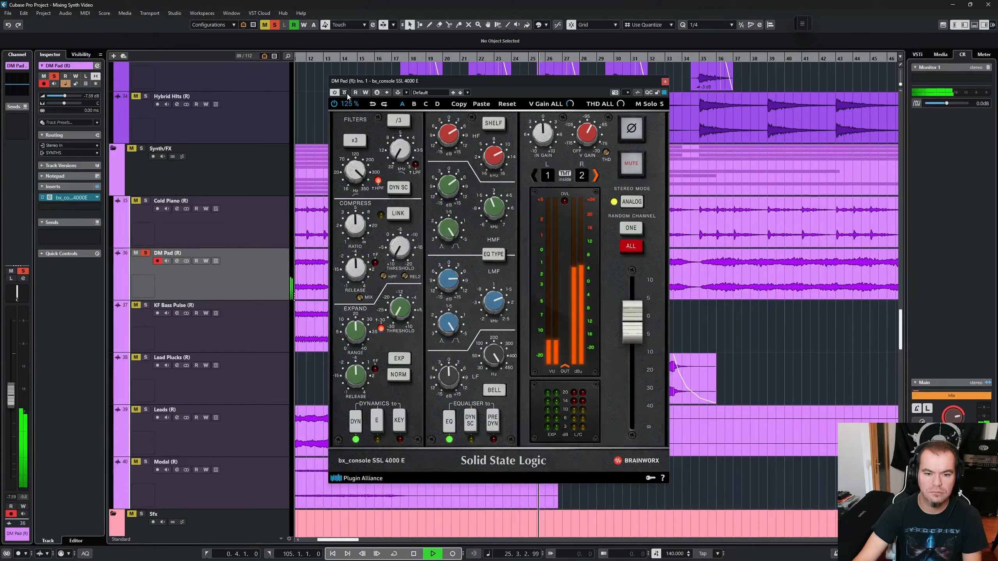
pyautogui.press('space')
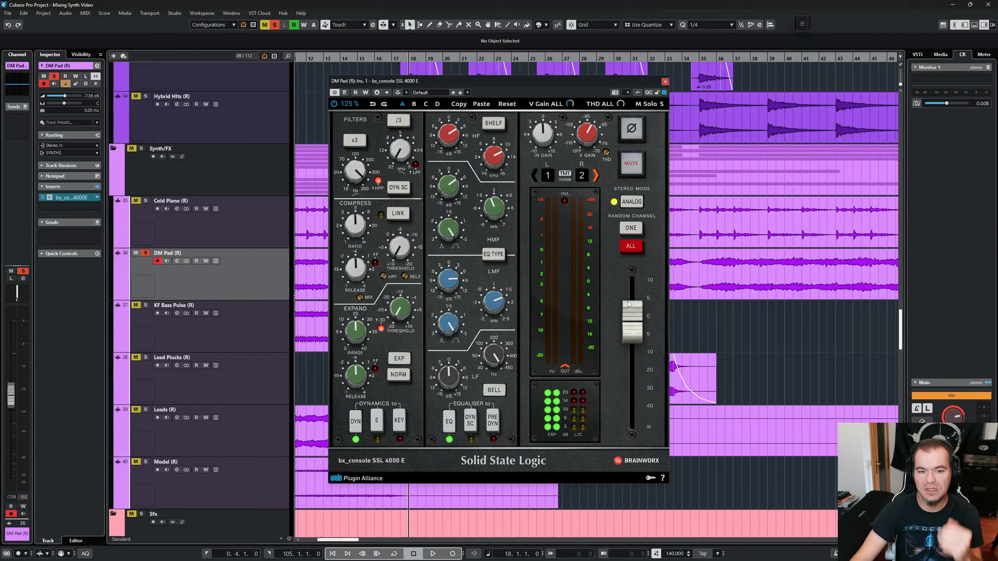
pyautogui.press('space')
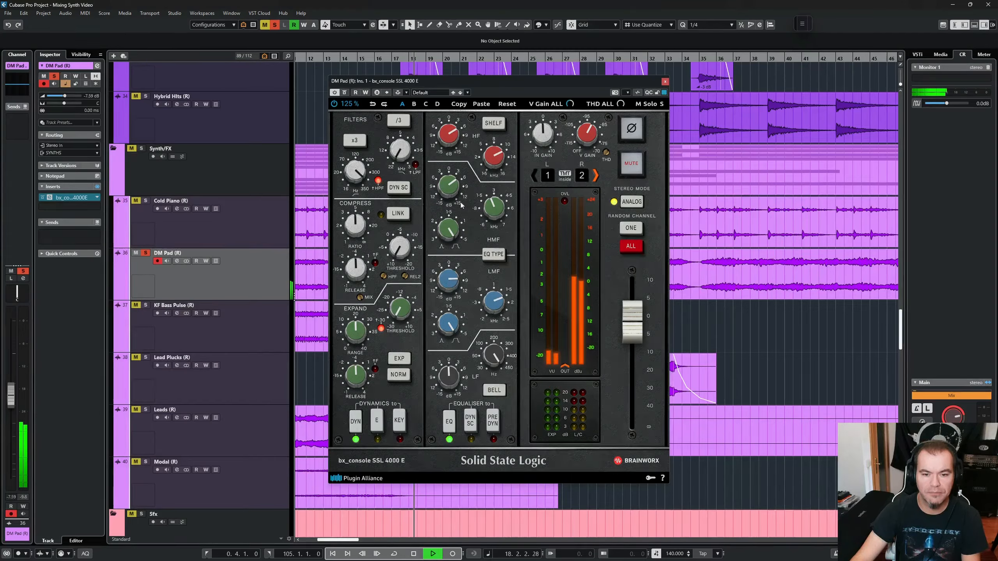
pyautogui.click(345, 93)
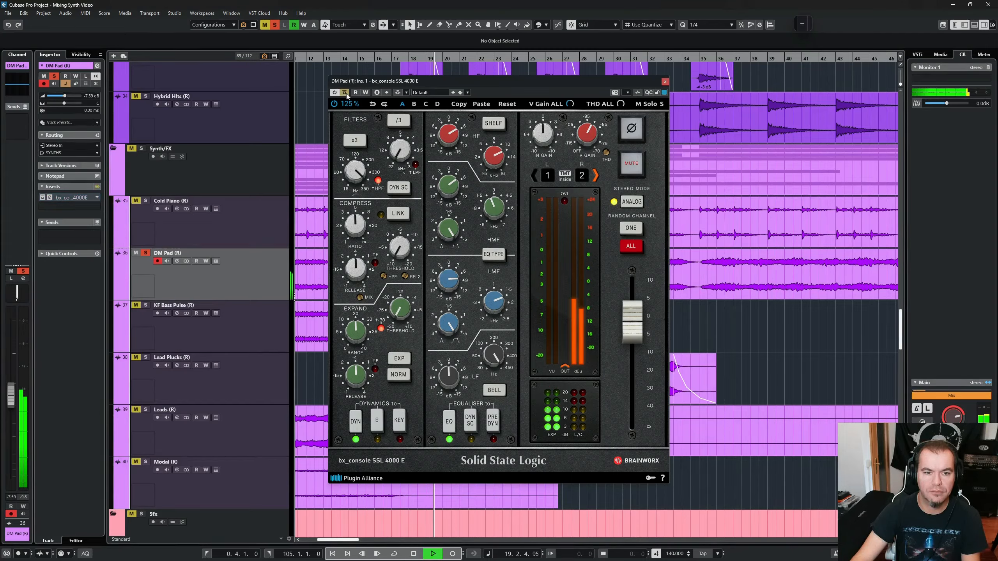
pyautogui.click(346, 93)
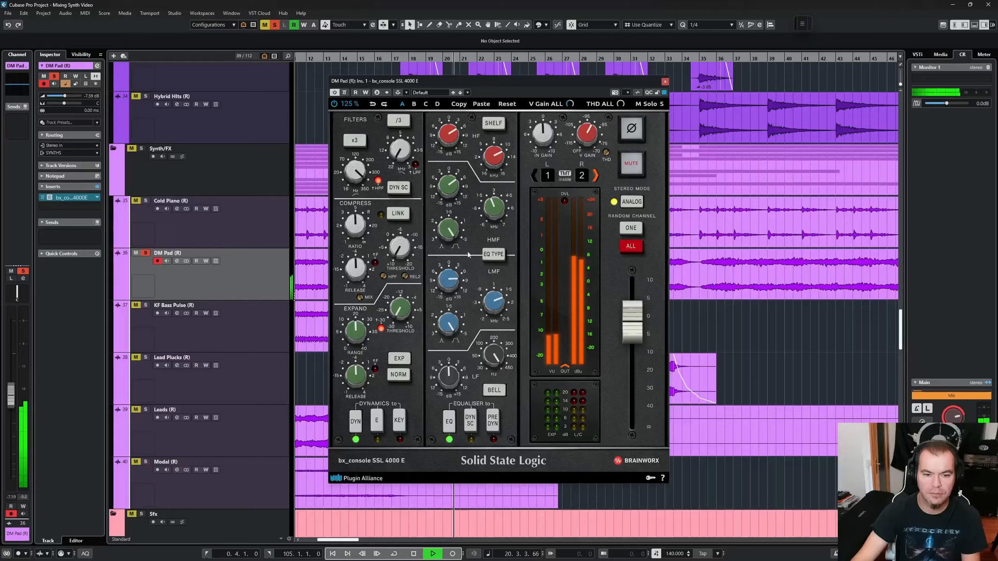
pyautogui.press('space')
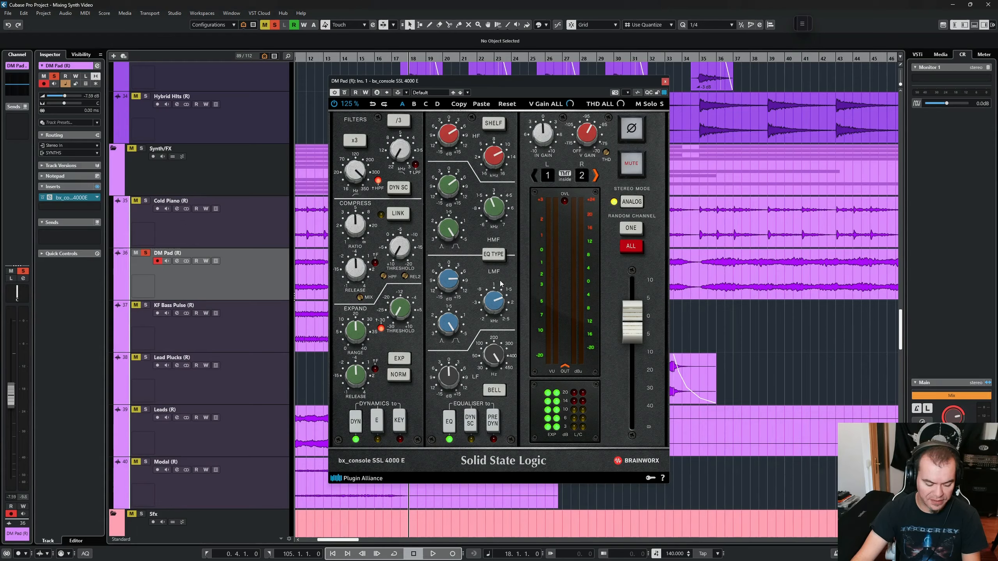
# Unsolo the DM Pad and raise its channel fader to -4.06 dB while the full mix plays
pyautogui.press('s')
pyautogui.press('space')
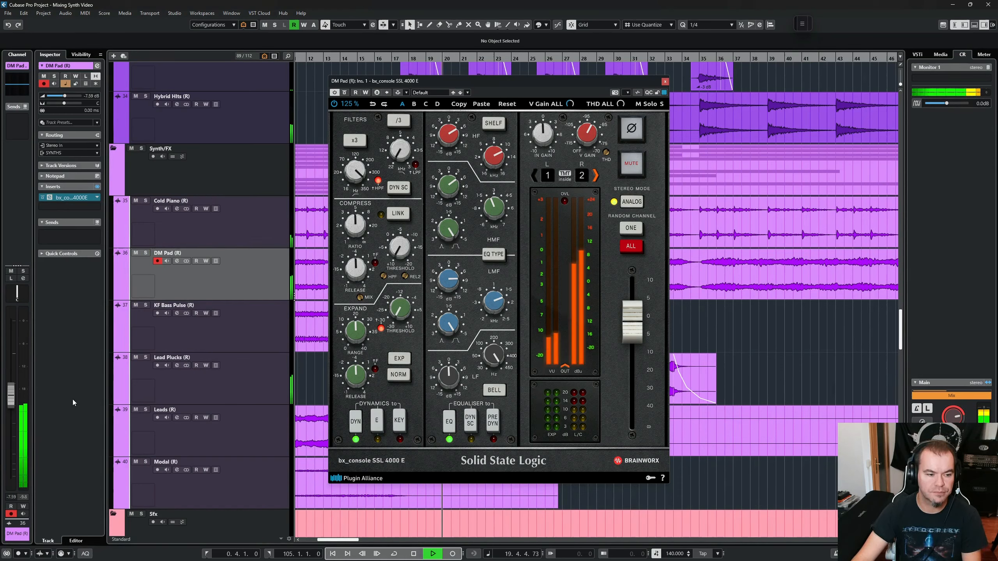
pyautogui.moveTo(10, 396); pyautogui.dragTo(11, 387)
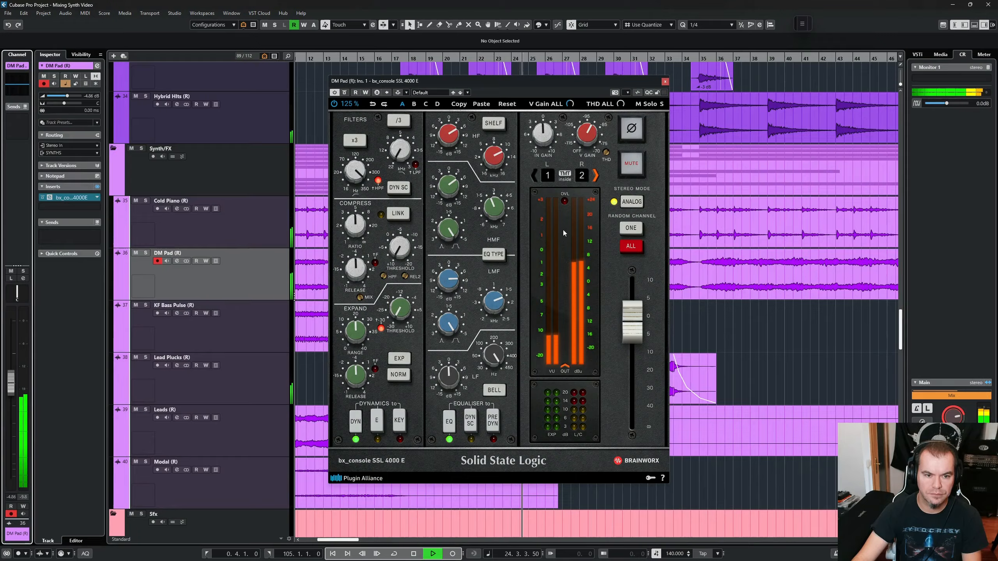
# Recheck the DM Pad in solo, stop playback, close its plug-in window and unsolo the track
pyautogui.press('s')
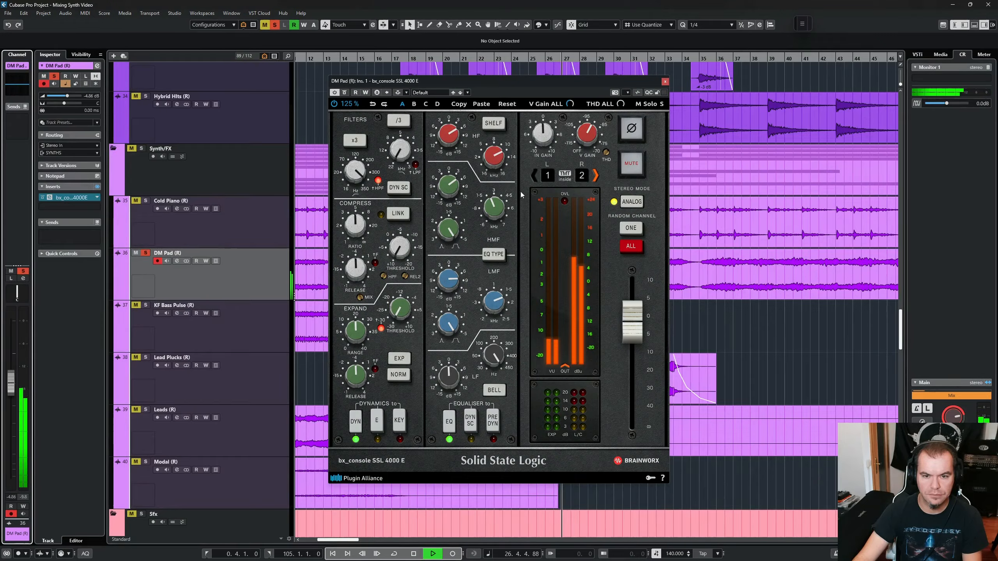
pyautogui.press('space')
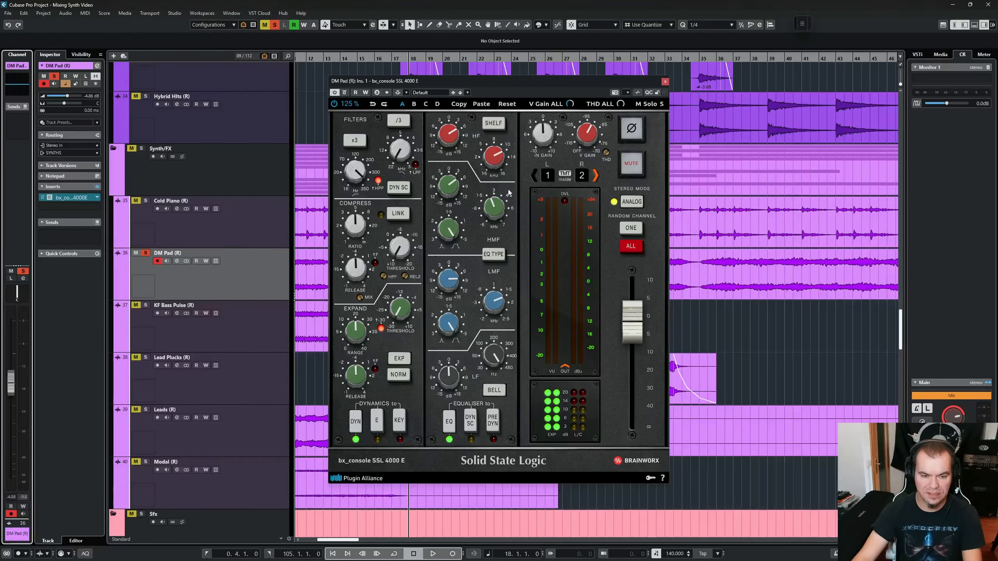
pyautogui.press('Escape')
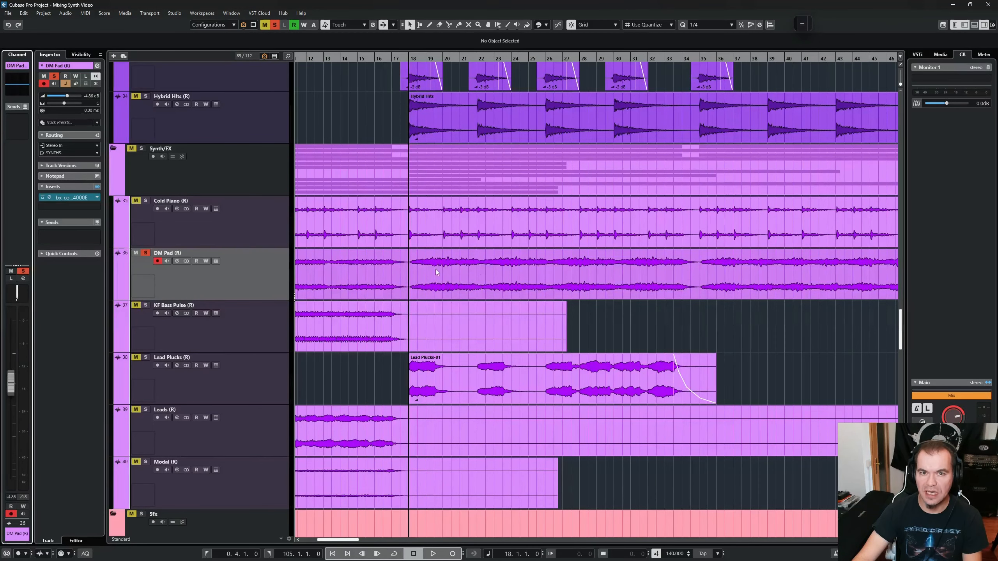
pyautogui.press('s')
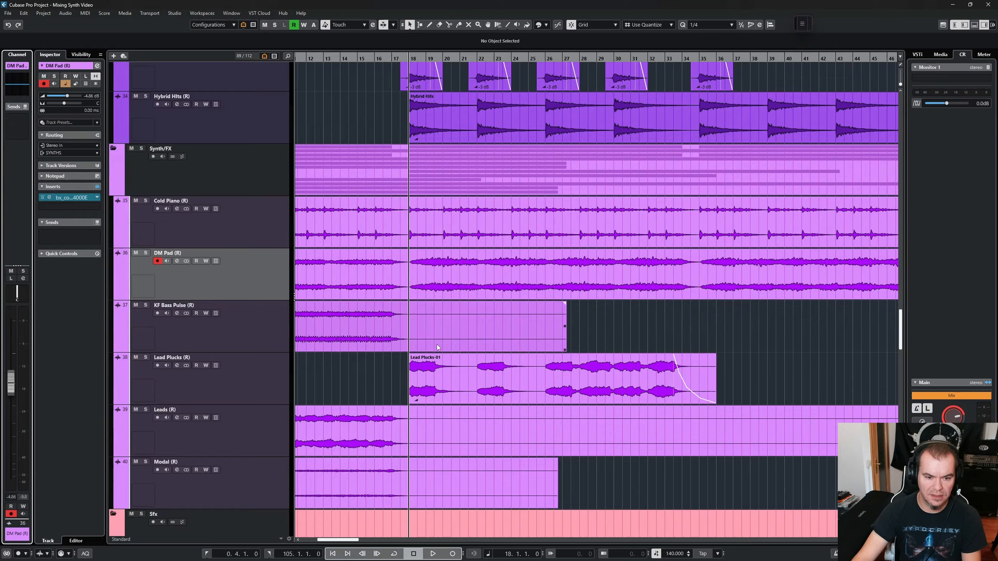
pyautogui.scroll(-2, 443, 334)
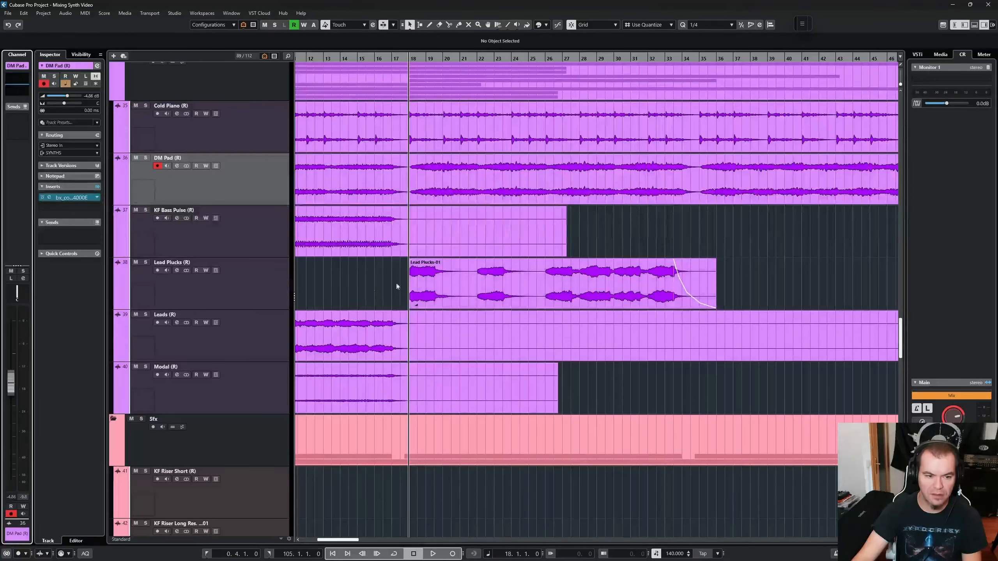
# Solo the Lead Plucks track and listen to it from bar 18 and again from bar 26
pyautogui.click(269, 288)
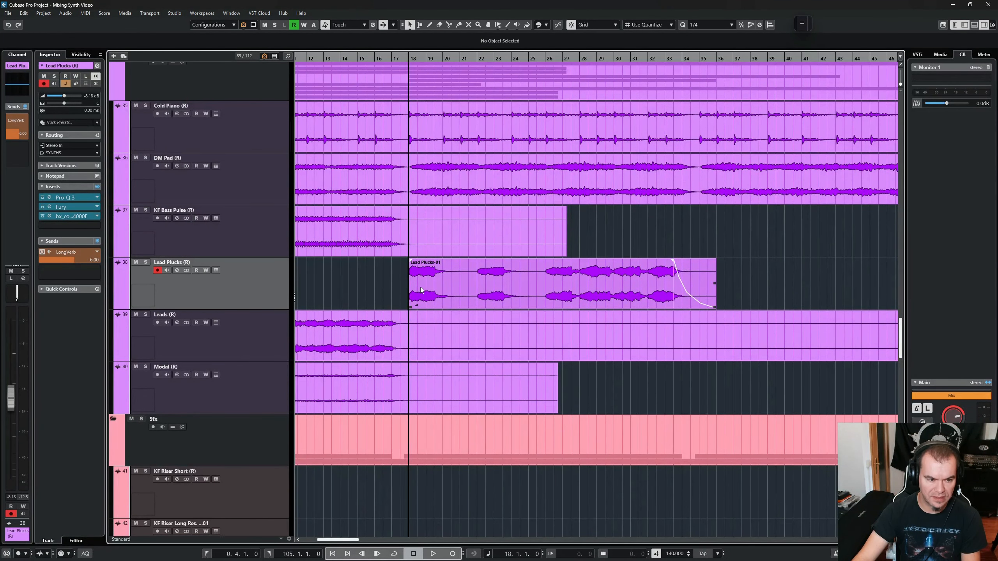
pyautogui.press('s')
pyautogui.press('space')
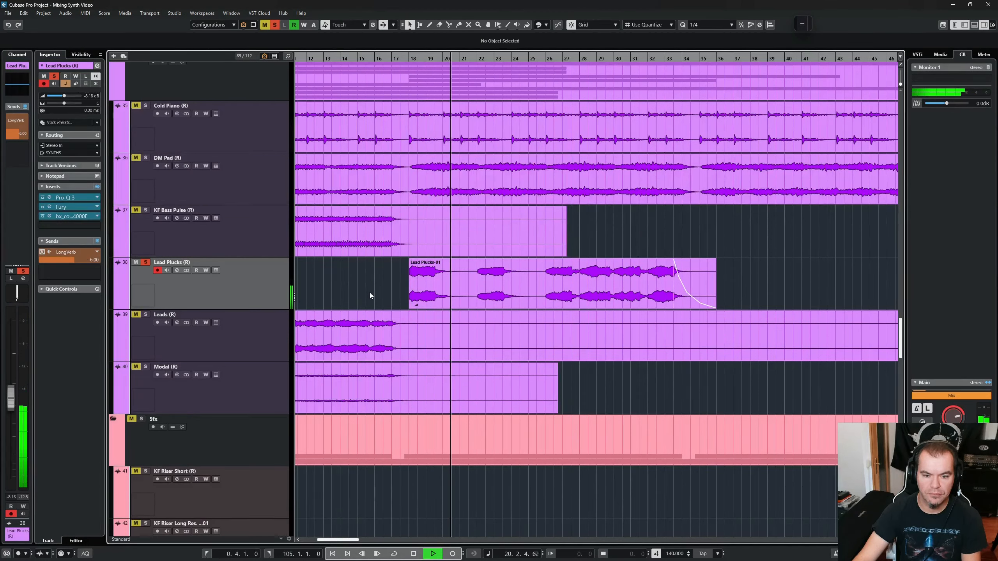
pyautogui.press('space')
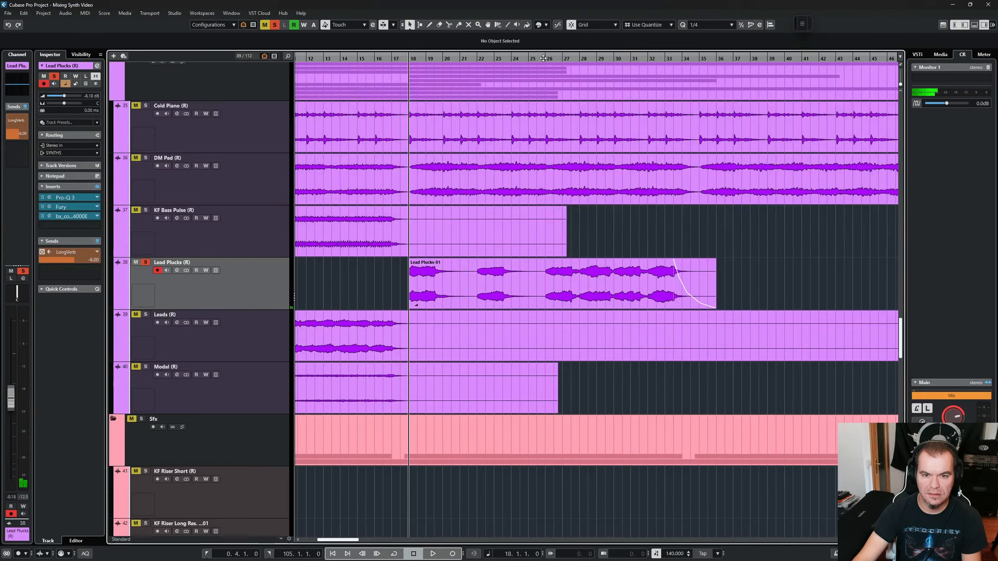
pyautogui.click(546, 57)
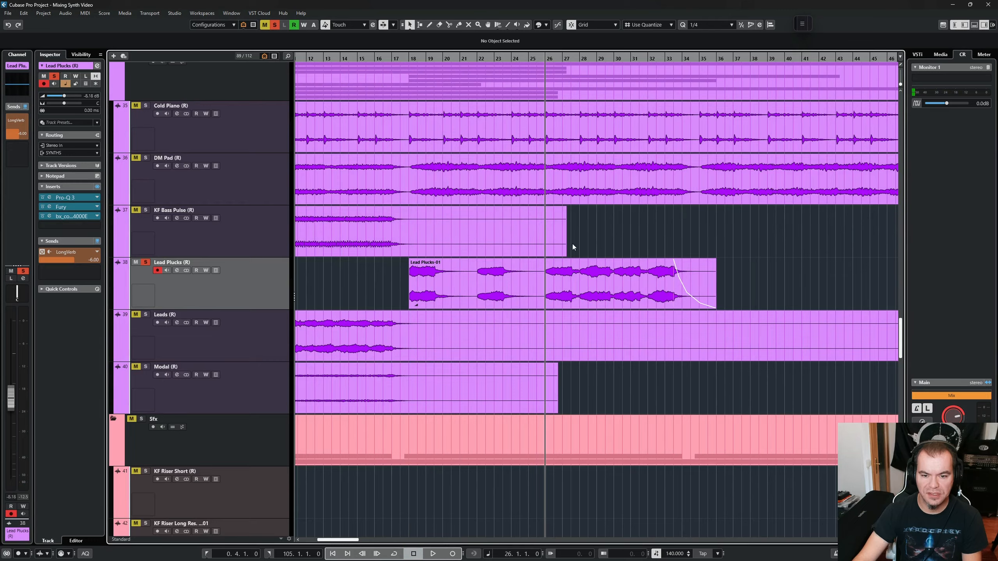
pyautogui.press('space')
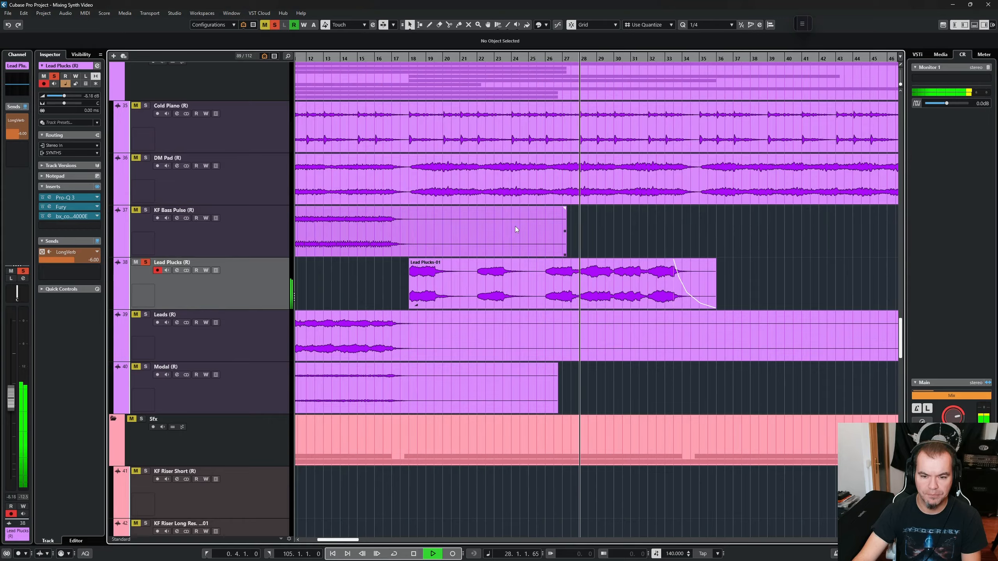
pyautogui.press('space')
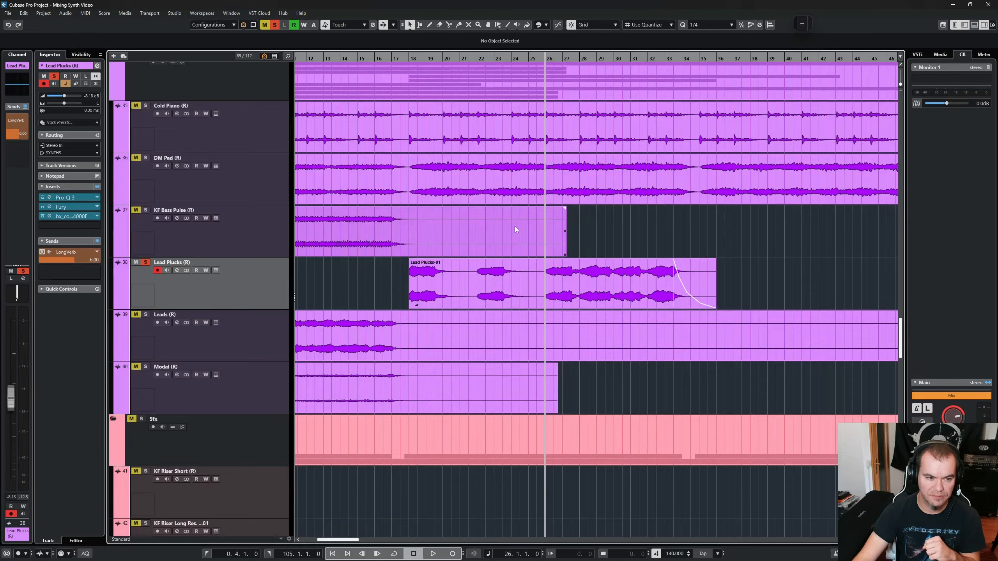
# Turn off the LongVerb send and bypass all inserts on Lead Plucks, and listen to the dry sound from bar 26
pyautogui.click(43, 251)
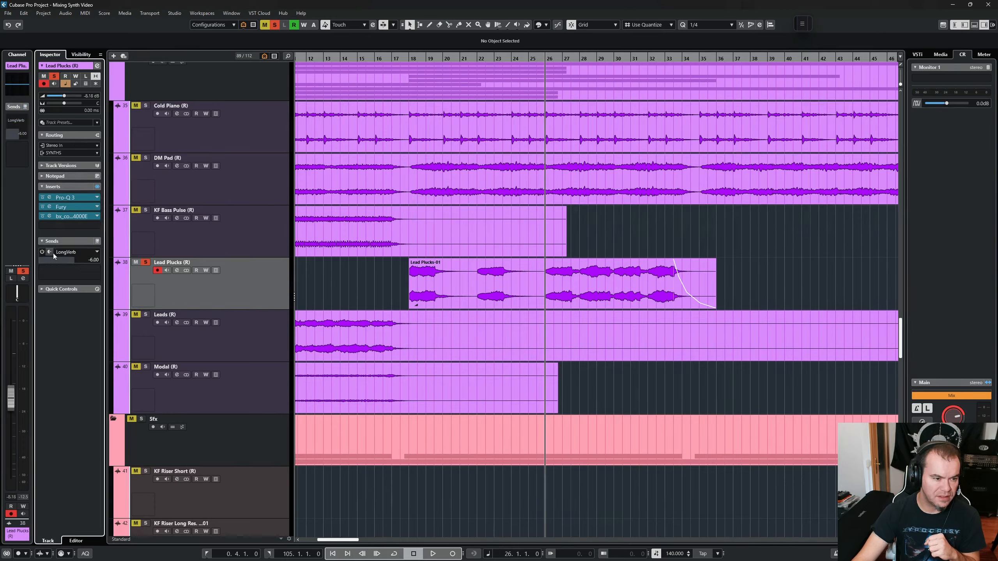
pyautogui.click(96, 187)
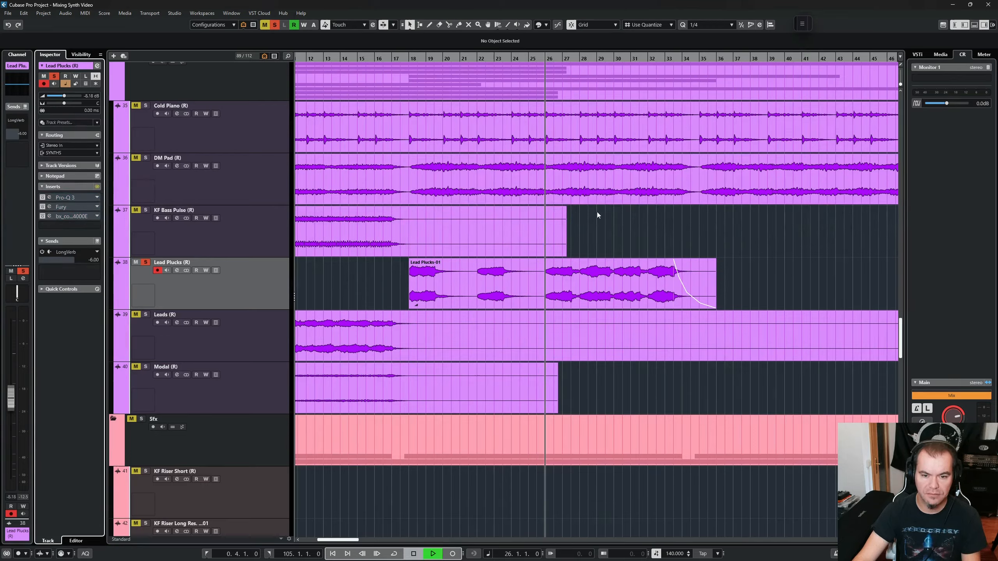
pyautogui.press('space')
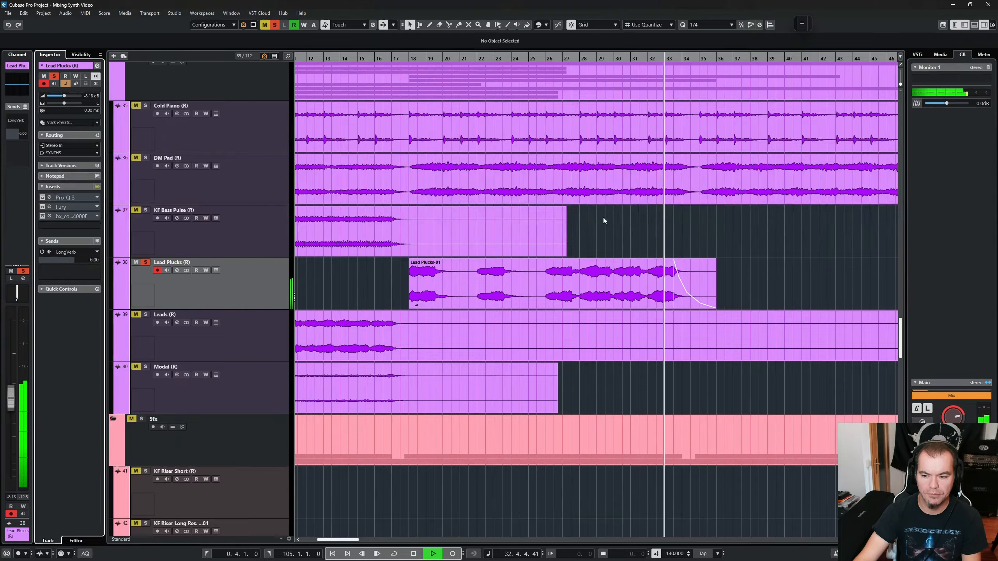
pyautogui.press('space')
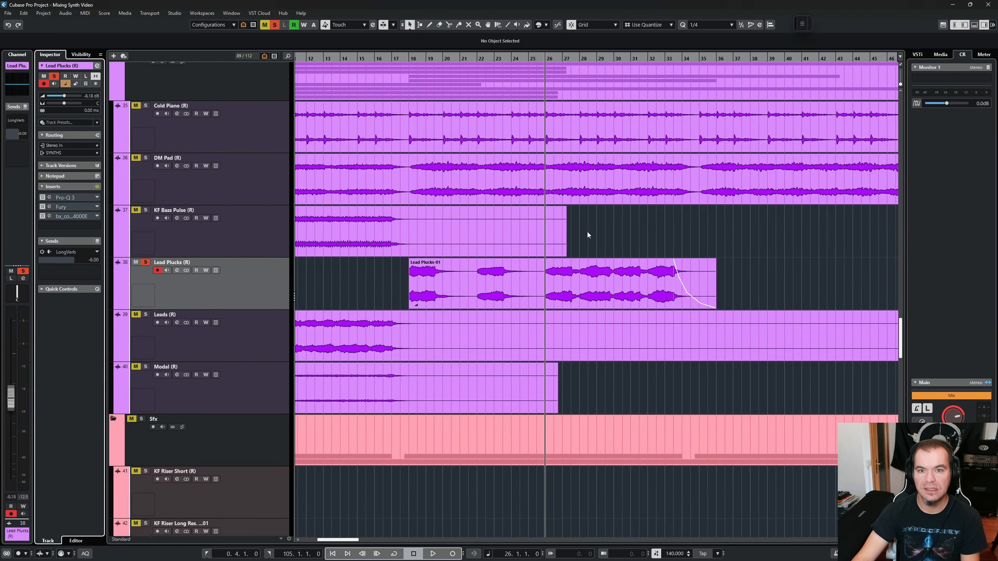
# Examine the dry Lead Plucks' frequency spectrum in the Control Room's SPAN analyzer during playback, and close the analyzer
pyautogui.click(943, 492)
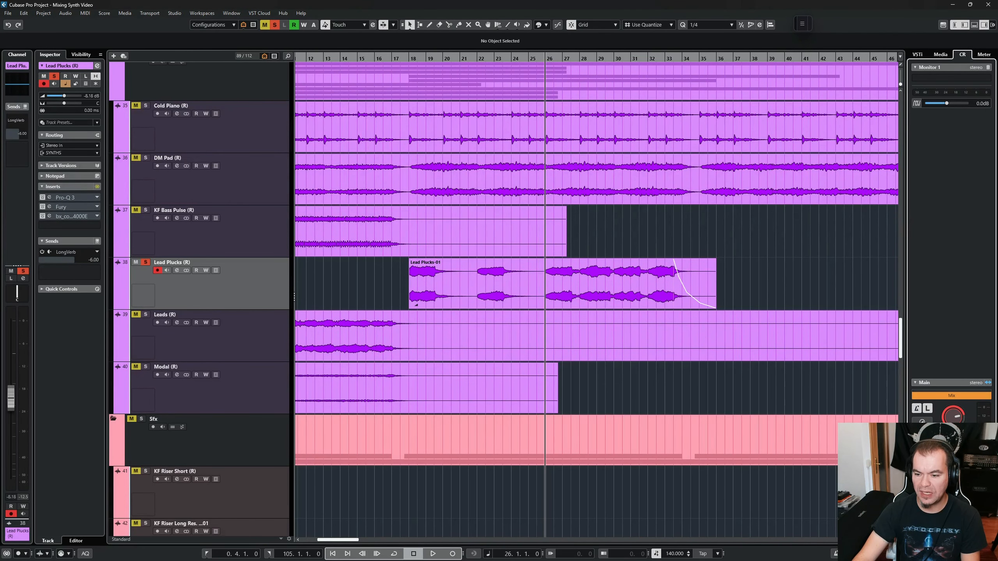
pyautogui.press('space')
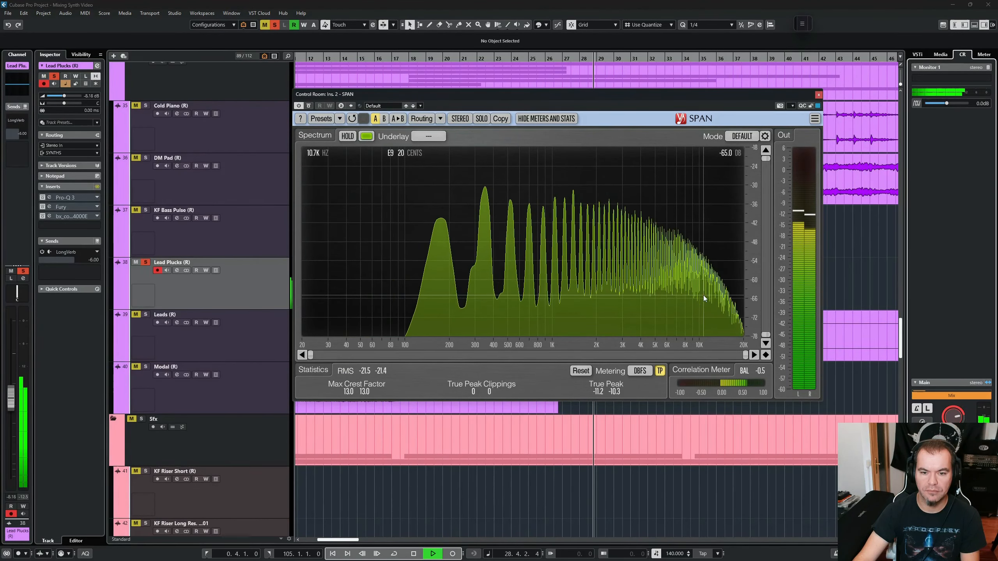
pyautogui.press('space')
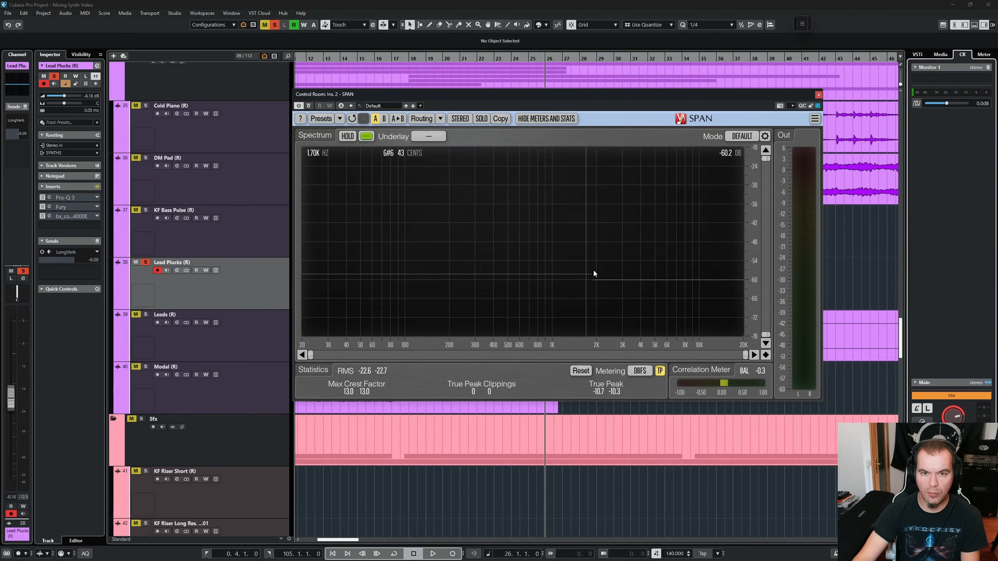
pyautogui.click(819, 94)
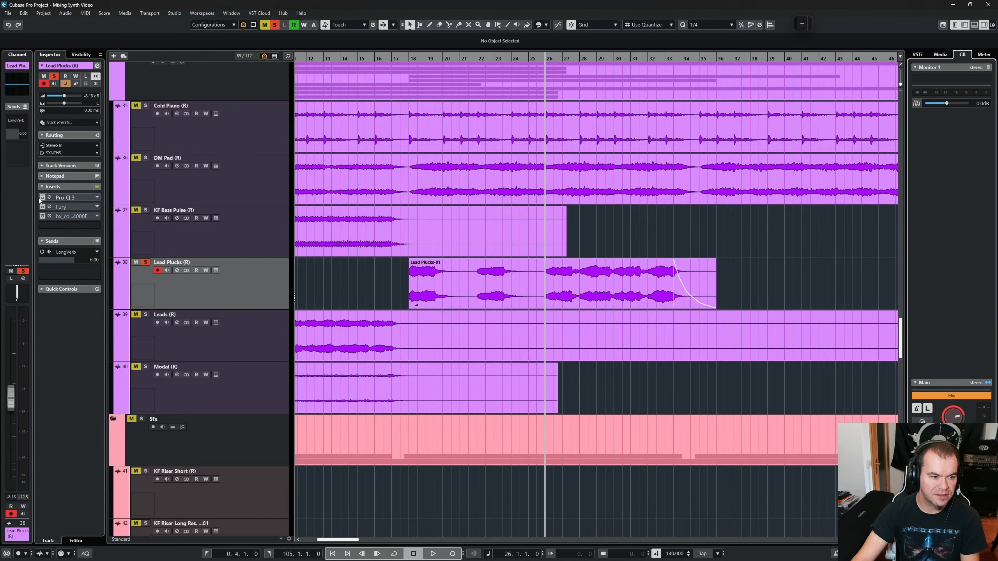
# Reactivate Pro-Q 3 on Lead Plucks, inspect its low-cut and low-shelf bands, and close its window
pyautogui.click(50, 197)
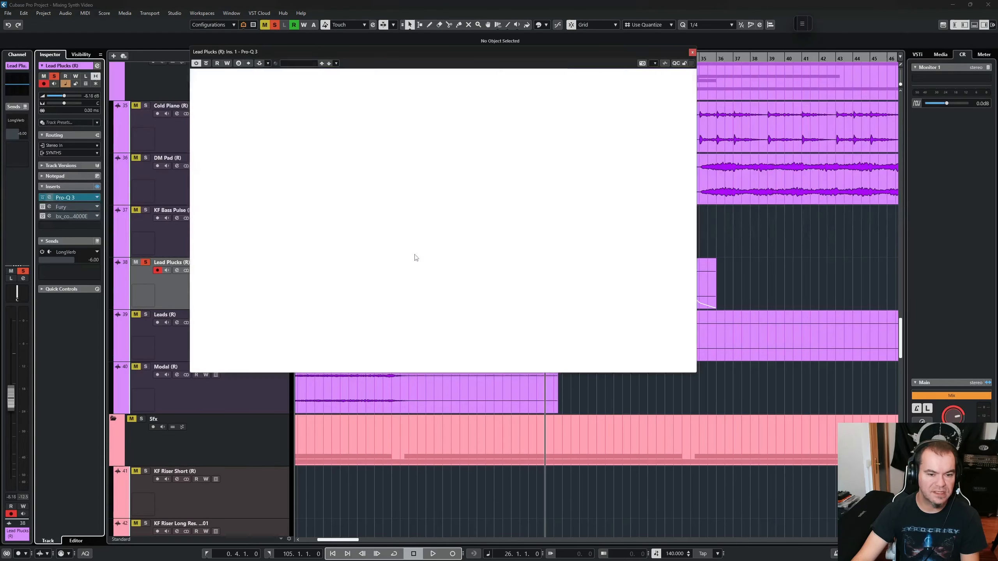
pyautogui.moveTo(309, 189)
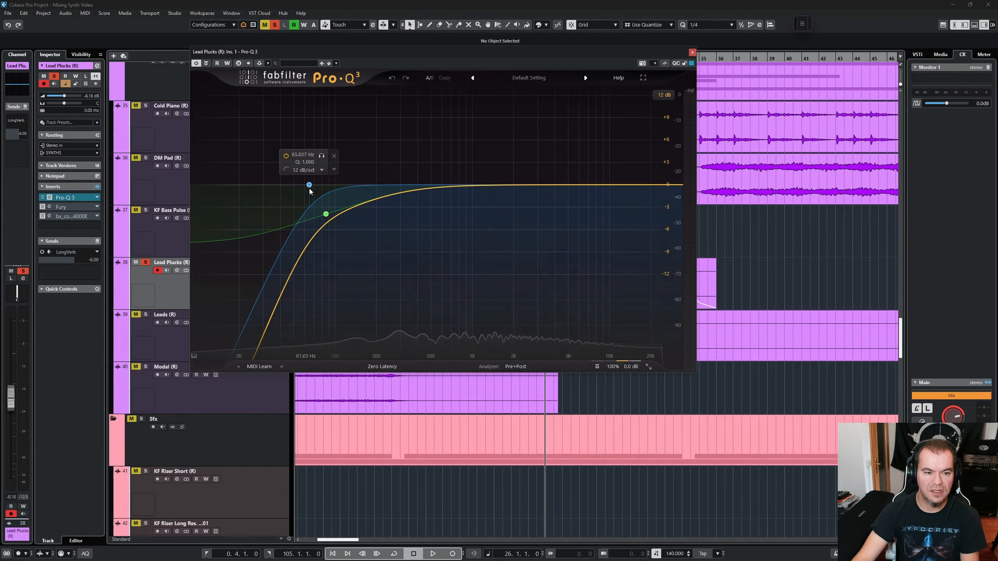
pyautogui.moveTo(322, 212)
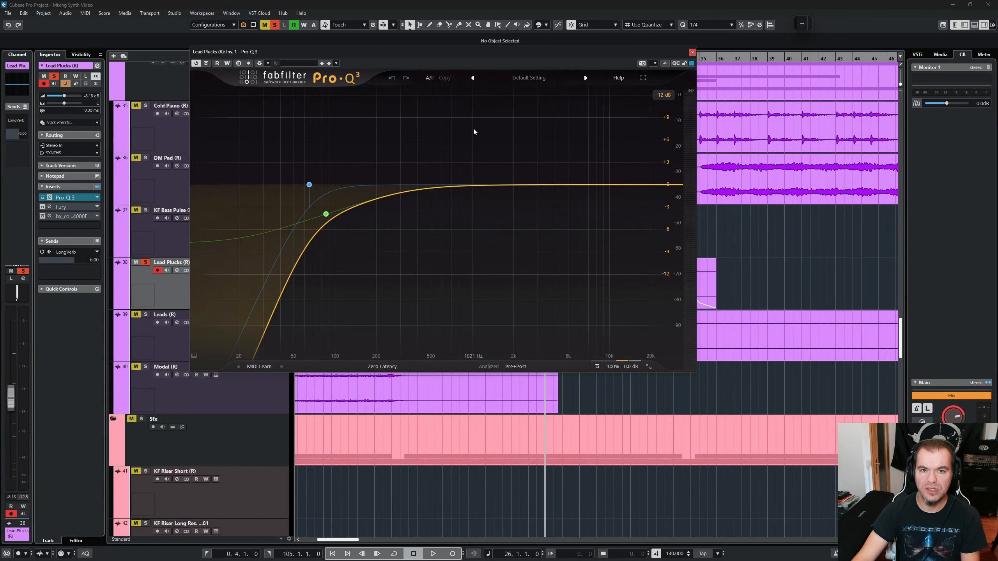
pyautogui.press('Escape')
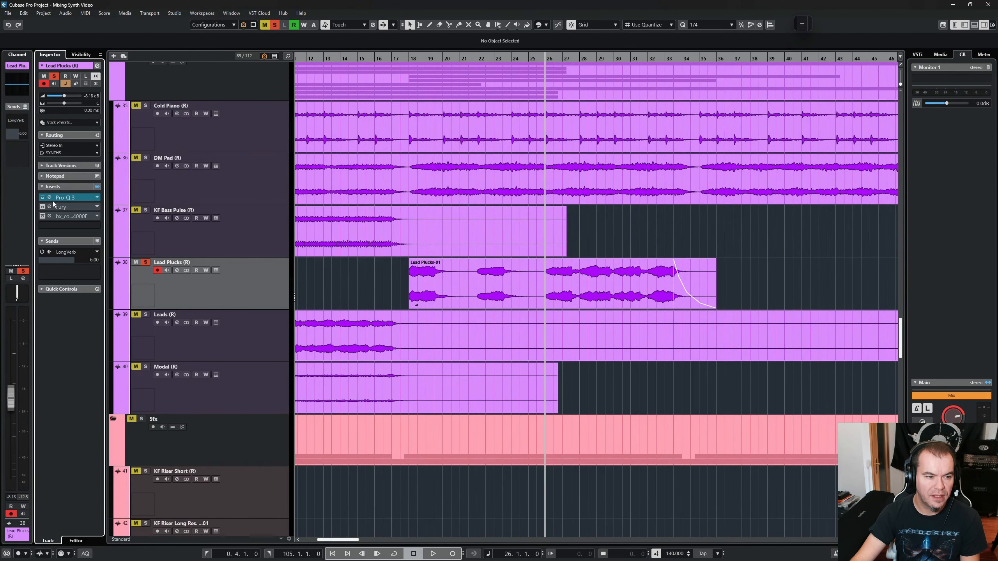
# Reactivate Fury on Lead Plucks, compare the distortion bypassed and active during playback, and close its window with the plug-in active
pyautogui.click(43, 207)
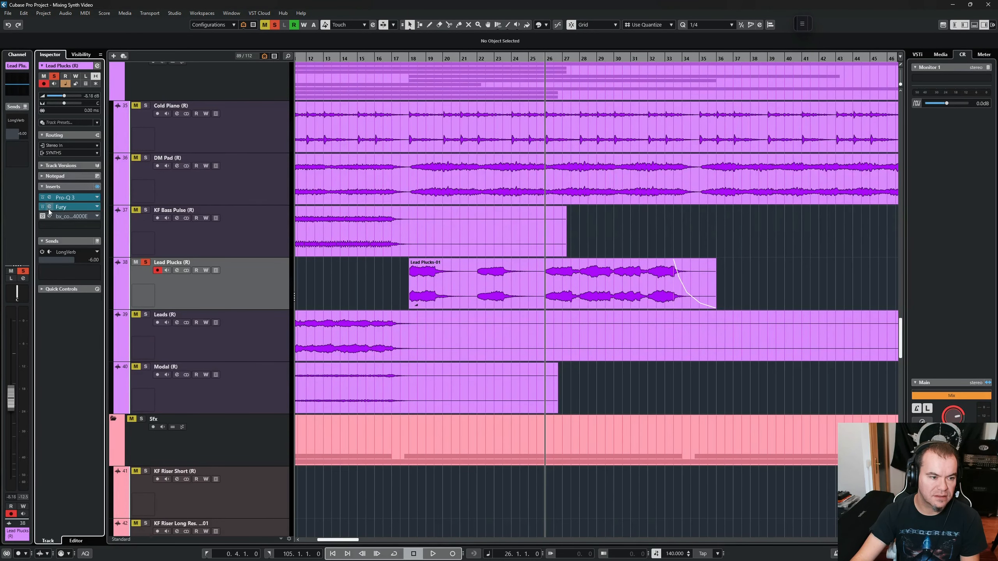
pyautogui.click(50, 207)
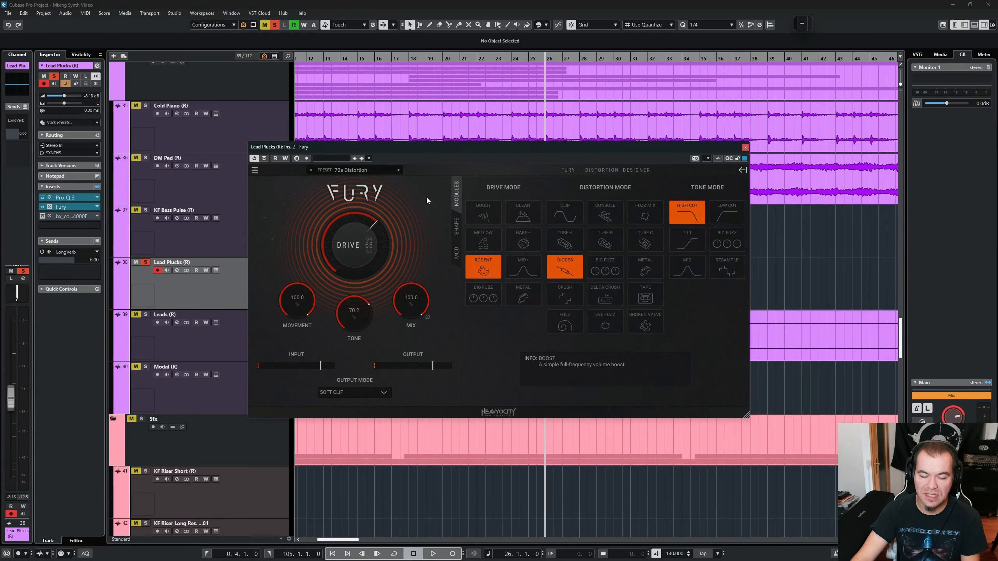
pyautogui.press('space')
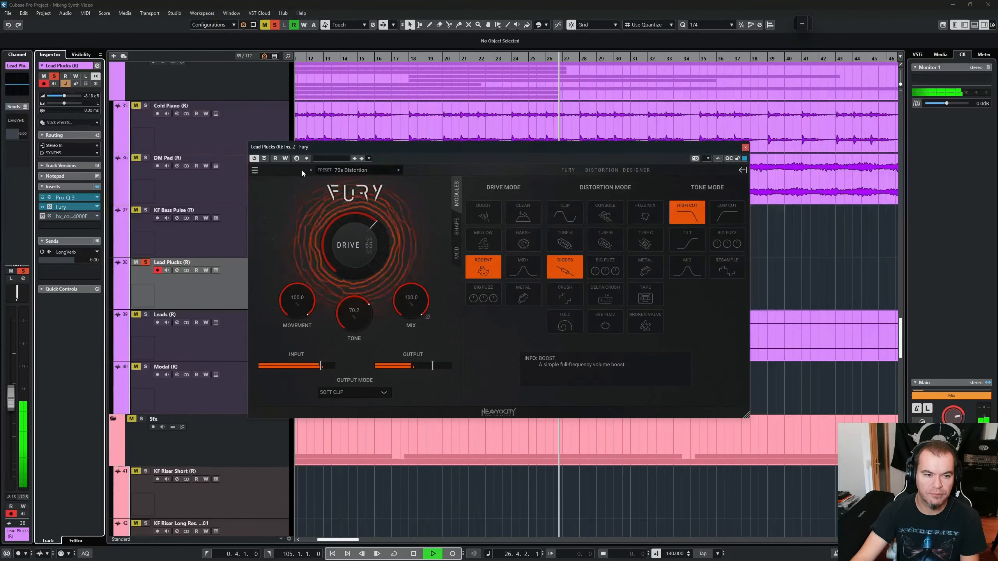
pyautogui.click(264, 158)
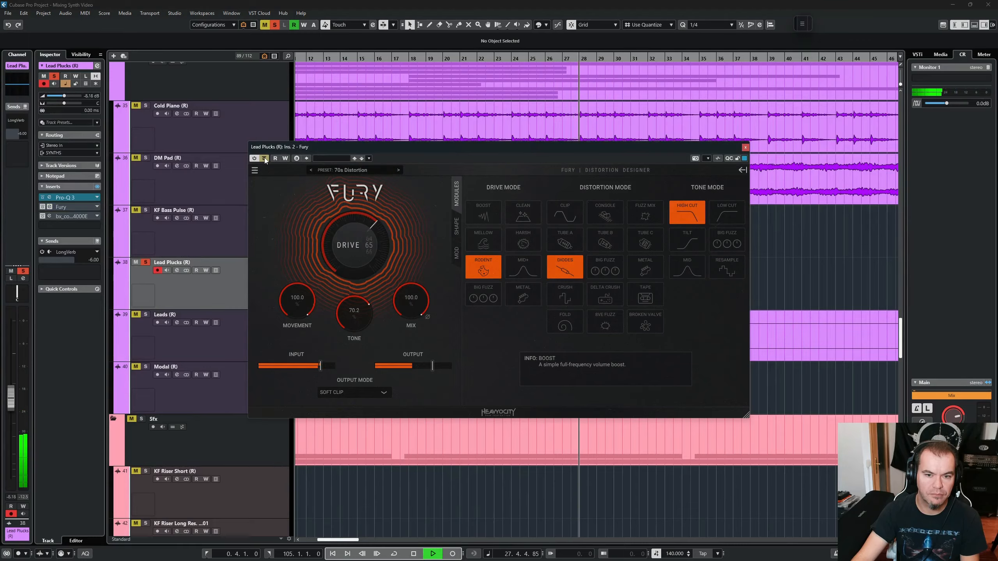
pyautogui.click(264, 159)
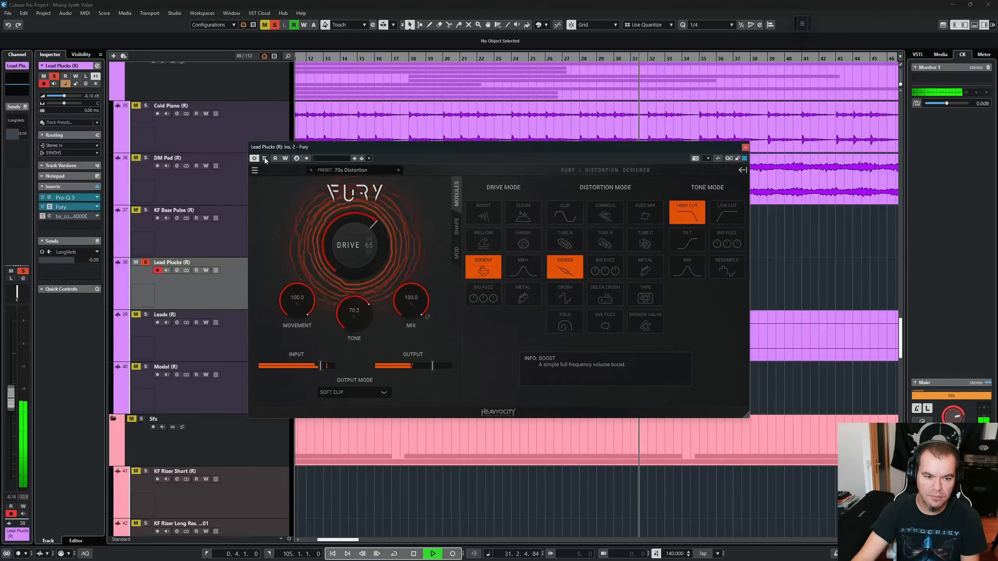
pyautogui.press('space')
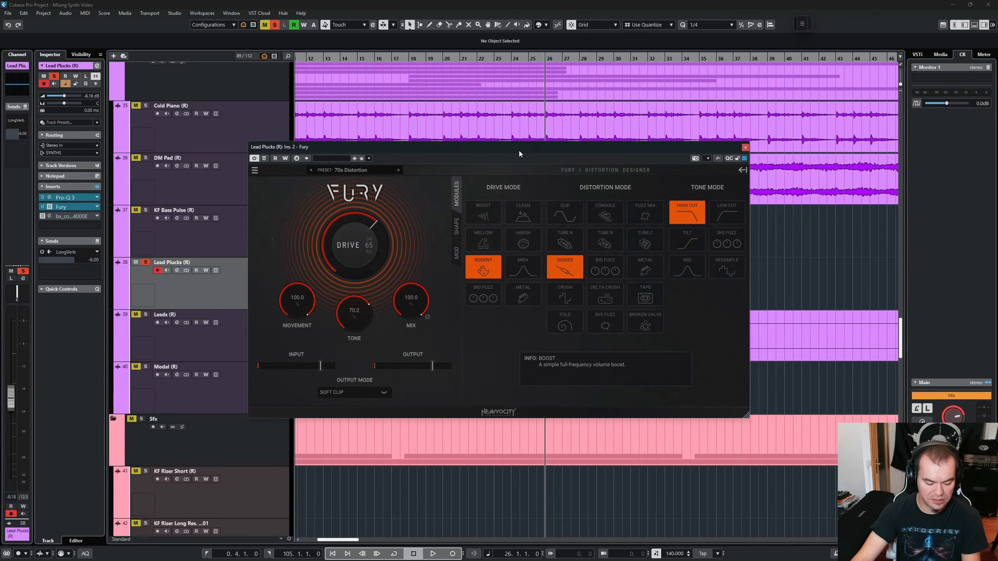
pyautogui.press('Escape')
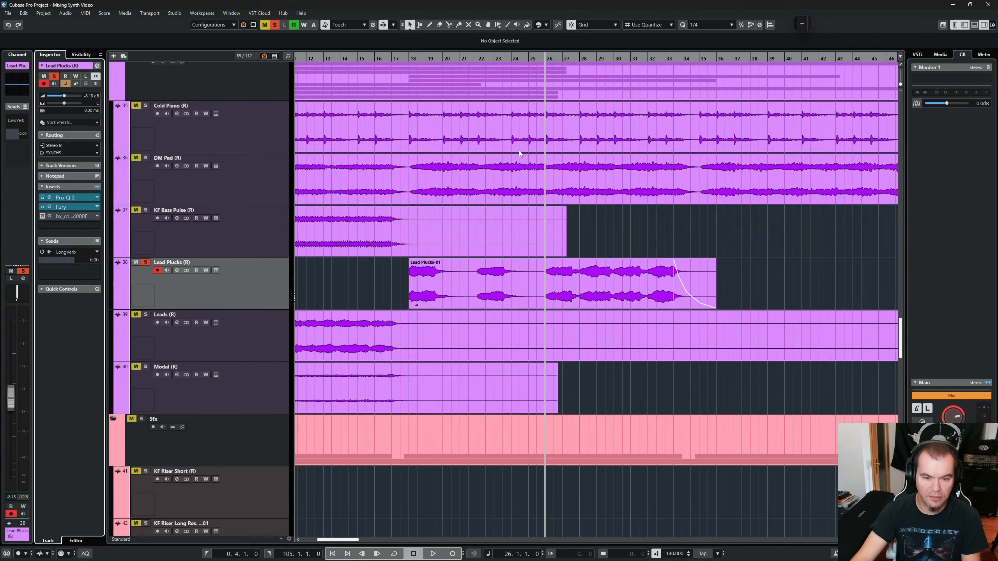
# Reactivate the bx_console SSL 4000 E insert and LongVerb send on Lead Plucks, and listen to the fully processed sound from bar 26
pyautogui.click(50, 216)
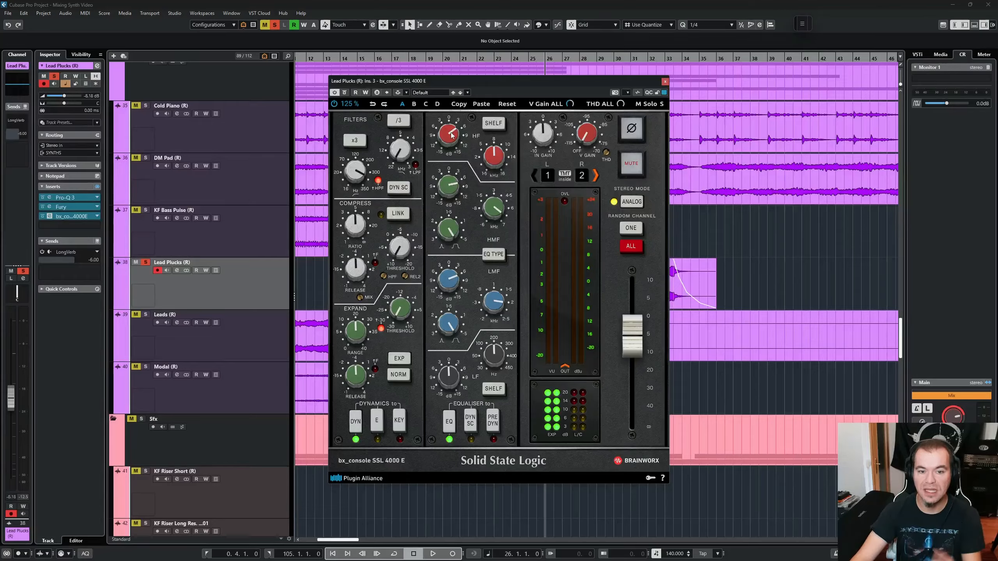
pyautogui.press('space')
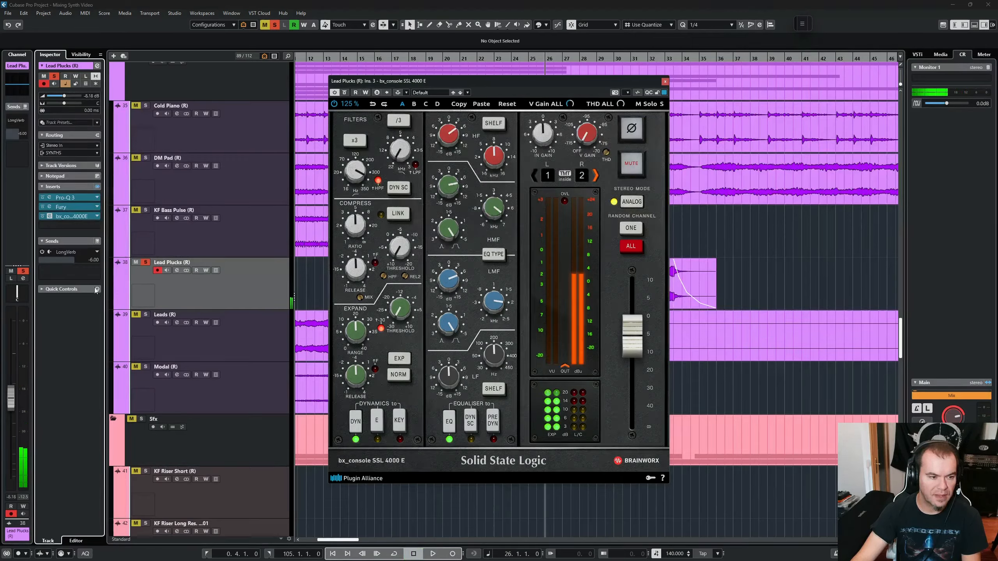
pyautogui.click(42, 253)
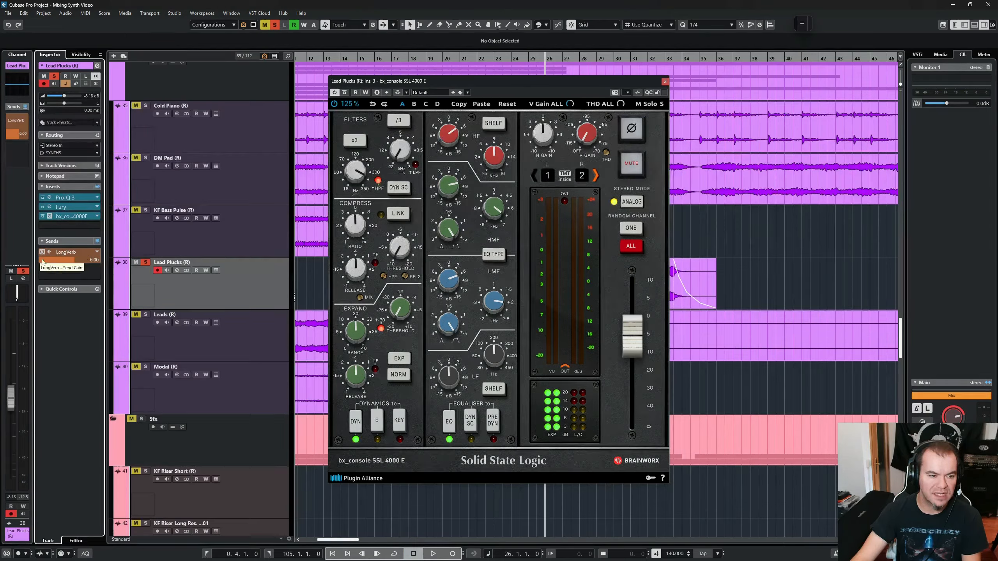
pyautogui.press('space')
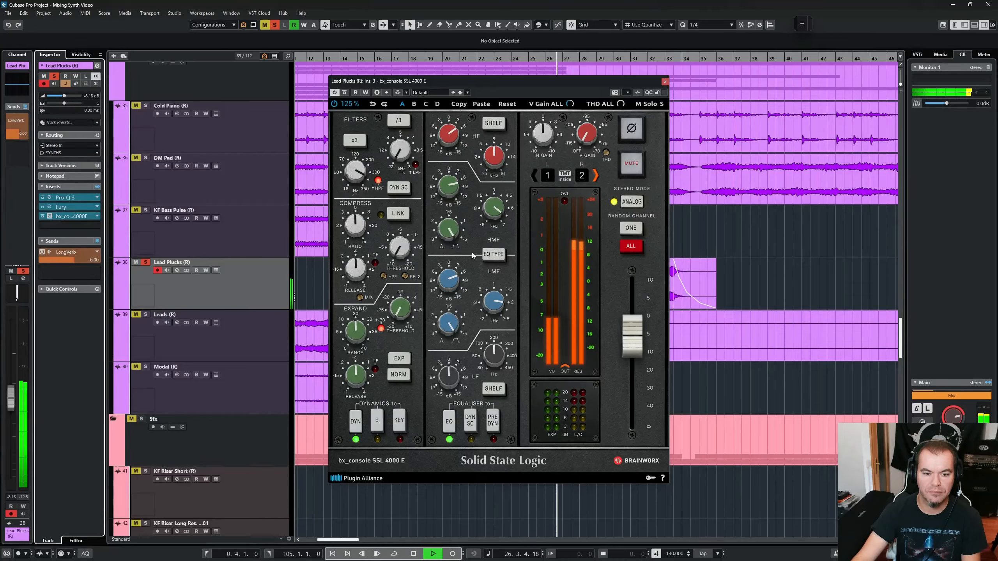
pyautogui.press('space')
pyautogui.press('space')
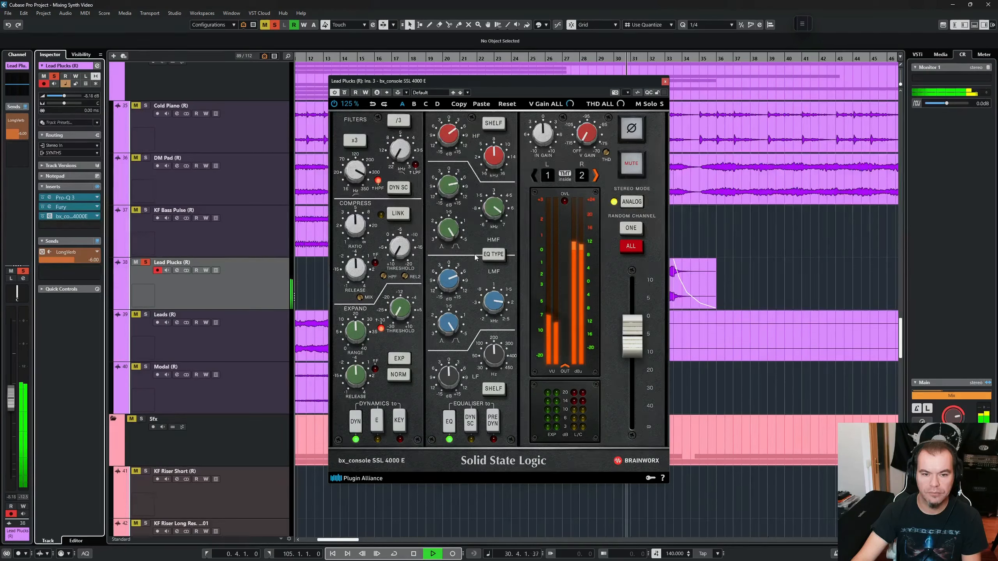
pyautogui.press('space')
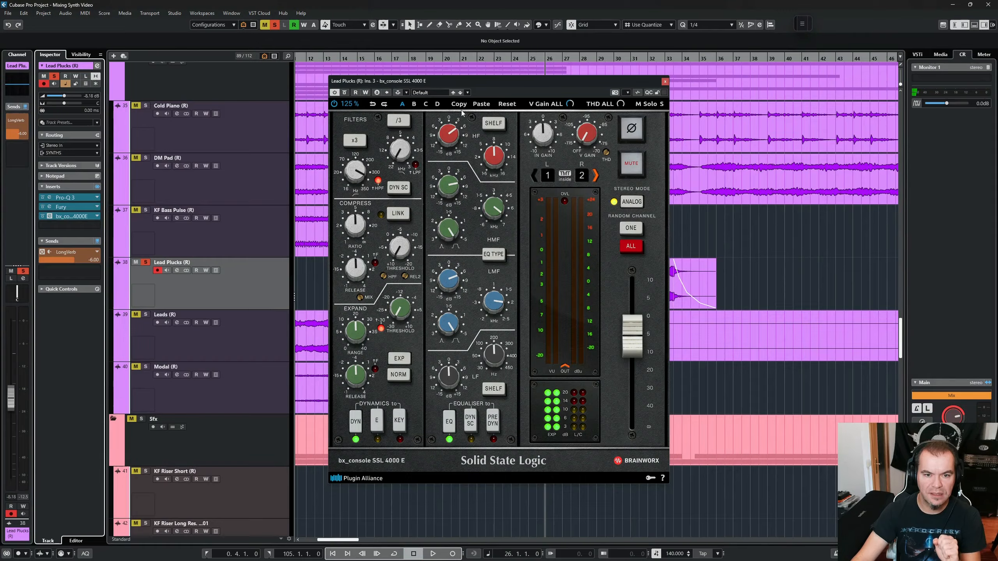
# Reset the SSL 4000 E settings on Lead Plucks, listen to the track within the full mix, and solo it again
pyautogui.click(508, 107)
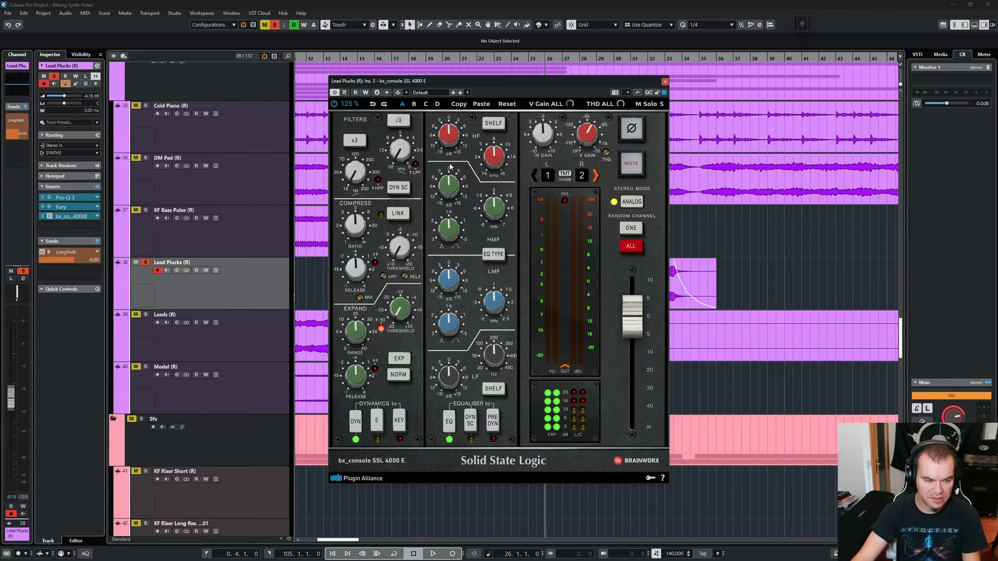
pyautogui.press('s')
pyautogui.press('space')
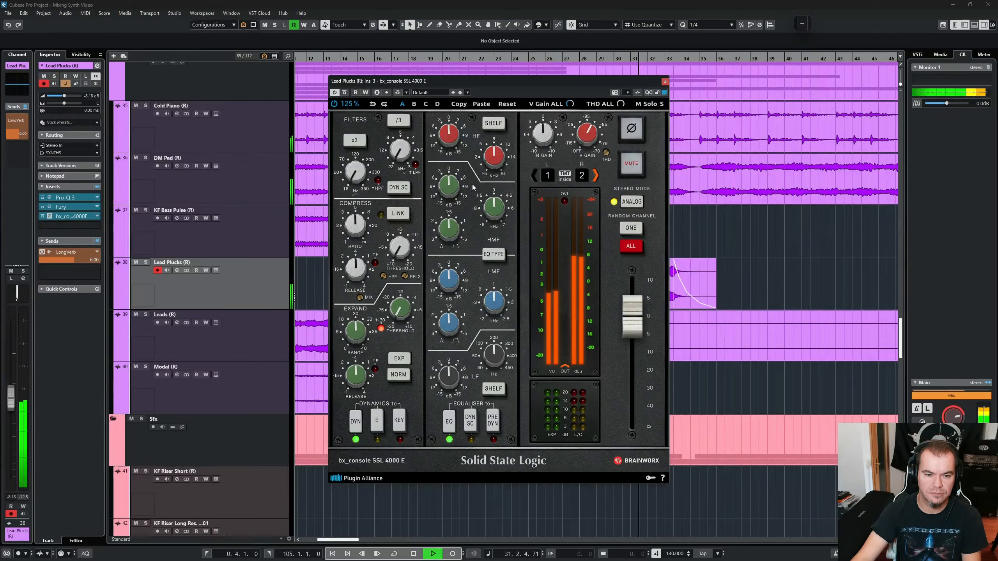
pyautogui.press('space')
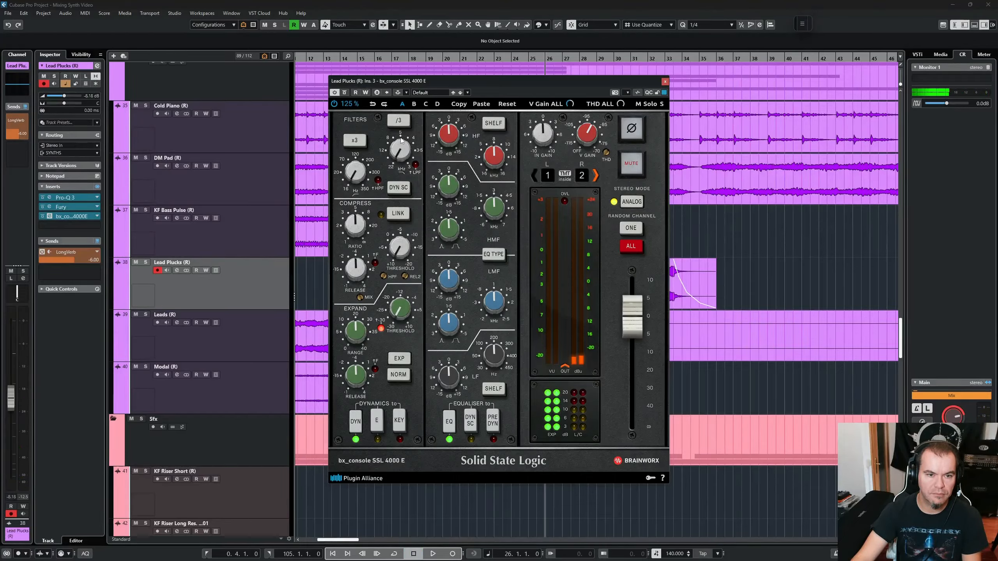
pyautogui.press('s')
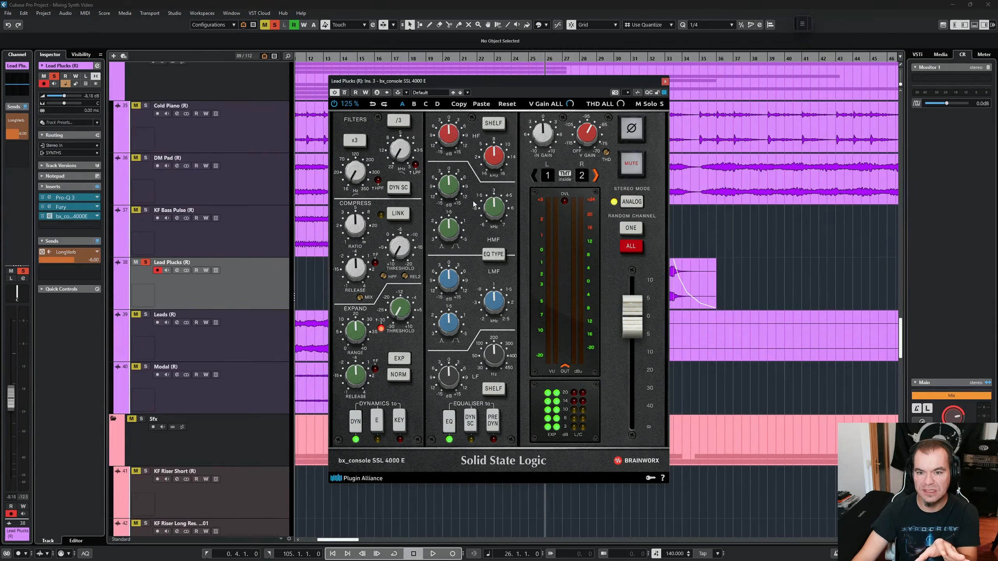
# Raise the SSL 4000 E high-pass filter on Lead Plucks, boost the LMF band, and increase the LMF frequency during playback
pyautogui.press('space')
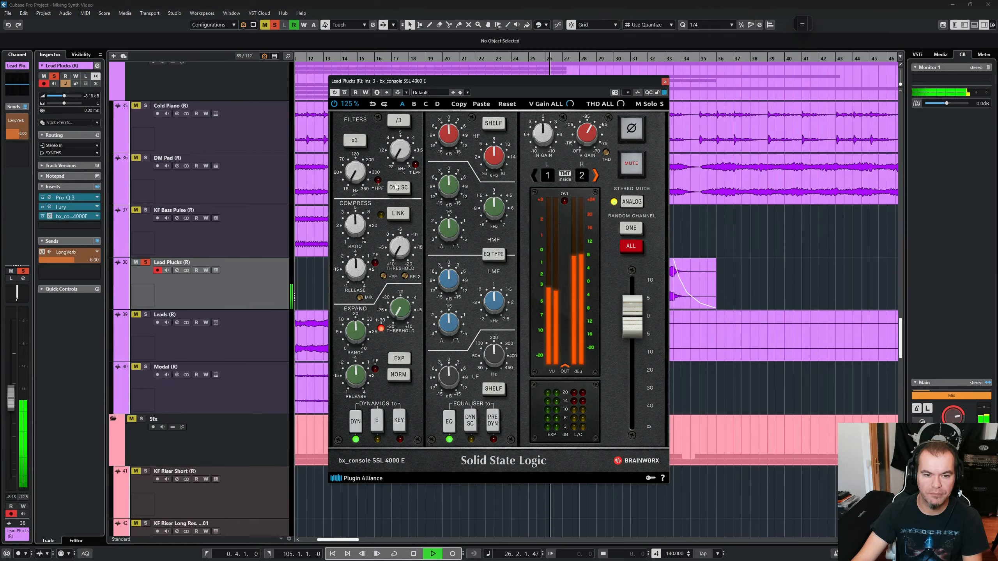
pyautogui.moveTo(354, 177); pyautogui.dragTo(363, 108)
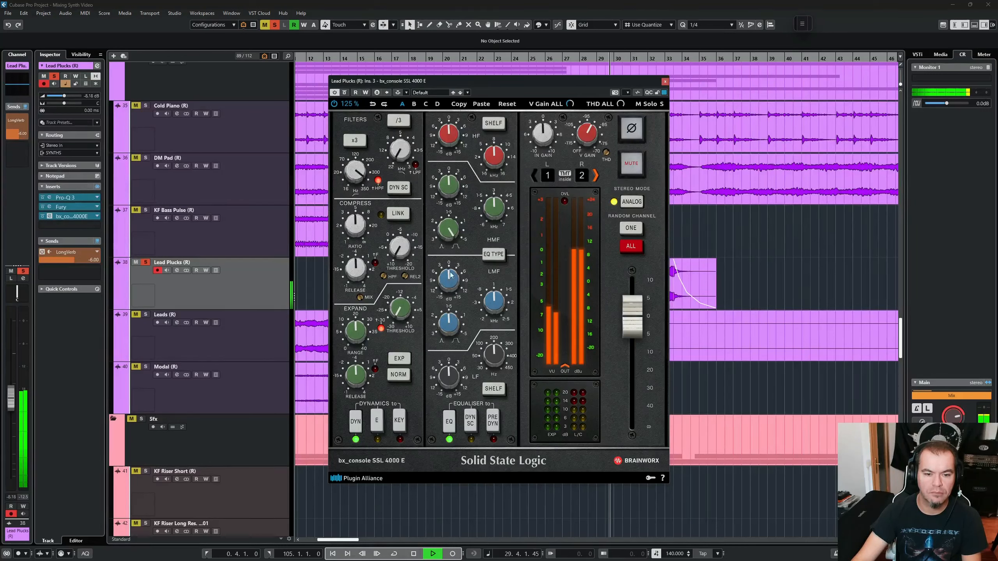
pyautogui.moveTo(448, 322); pyautogui.dragTo(462, 230)
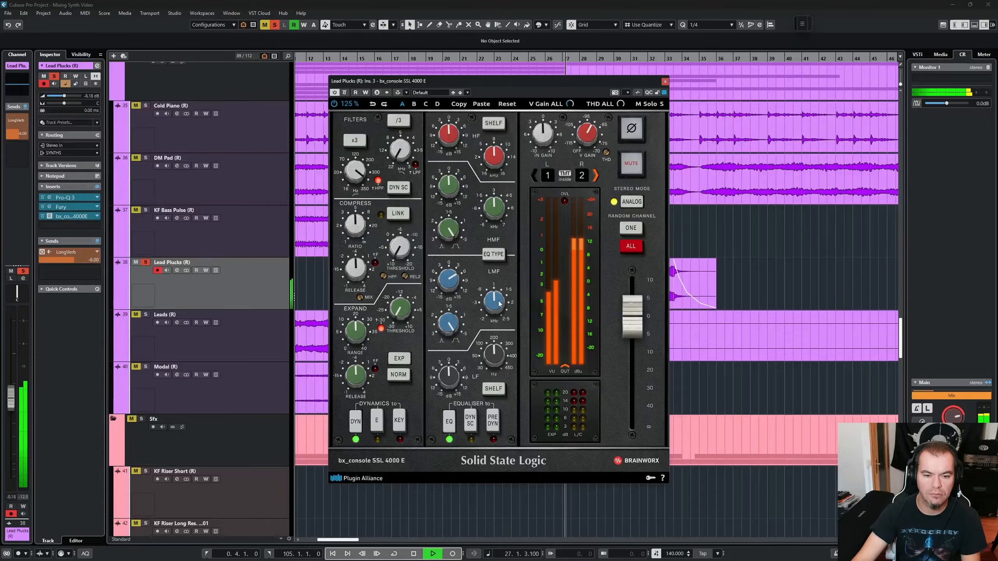
pyautogui.moveTo(494, 302); pyautogui.dragTo(506, 266)
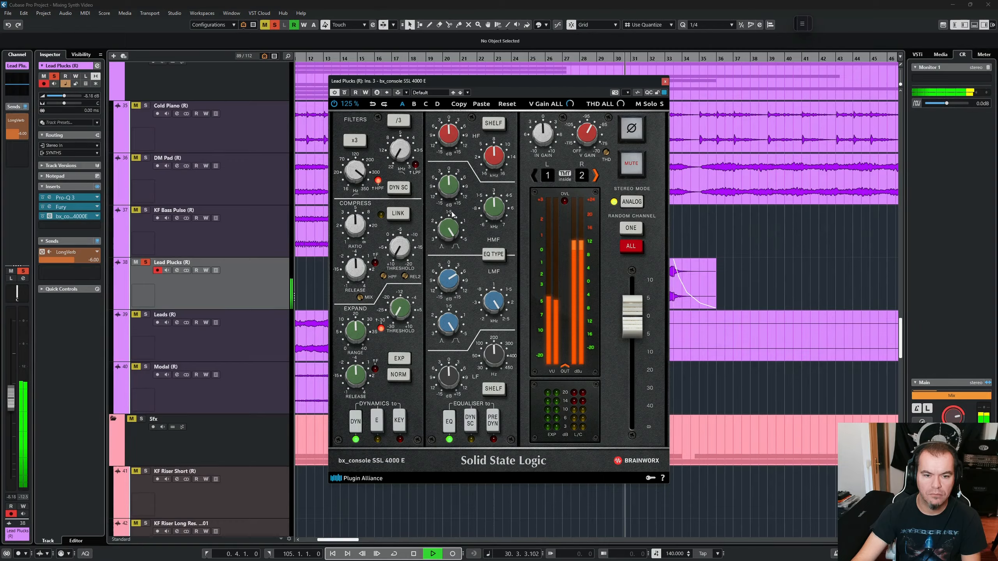
# Boost the SSL 4000 E HMF band at a higher frequency and lower the plug-in's output fader to compensate
pyautogui.moveTo(451, 186); pyautogui.dragTo(459, 155)
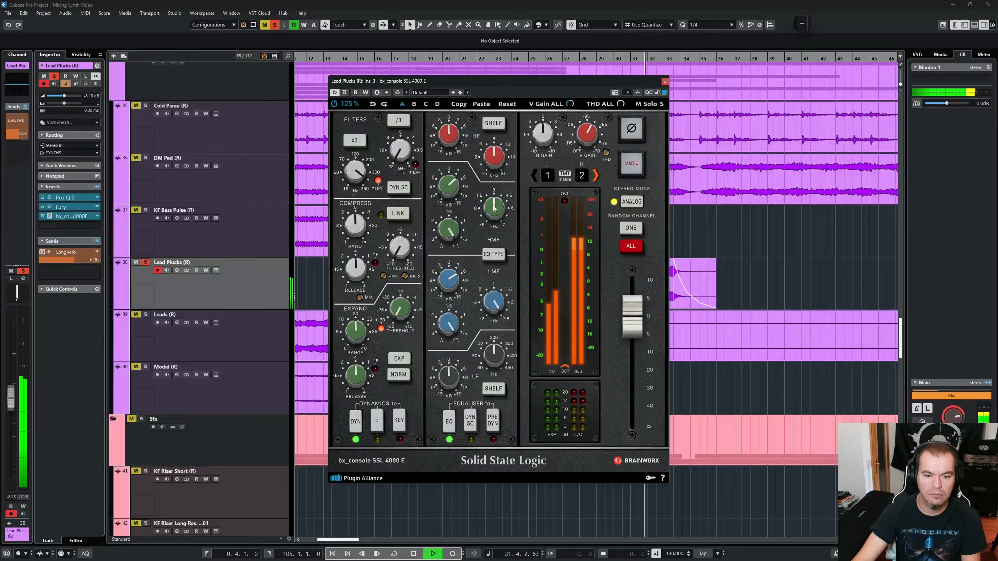
pyautogui.moveTo(637, 334); pyautogui.dragTo(635, 347)
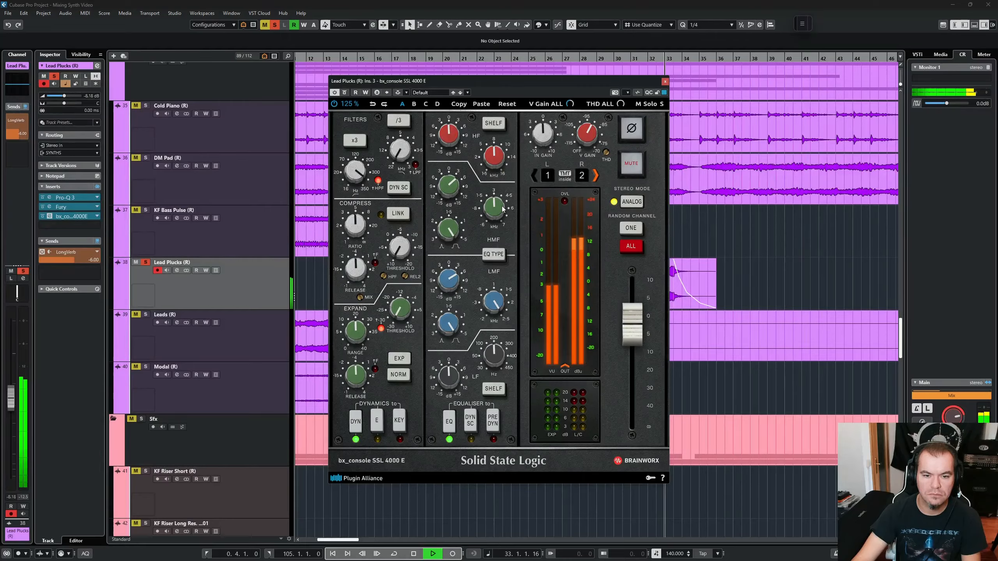
pyautogui.moveTo(490, 170); pyautogui.dragTo(491, 135)
# Boost the SSL 4000 E HF band and engage the low-pass filter while replaying Lead Plucks from bar 26
pyautogui.press('space')
pyautogui.press('space')
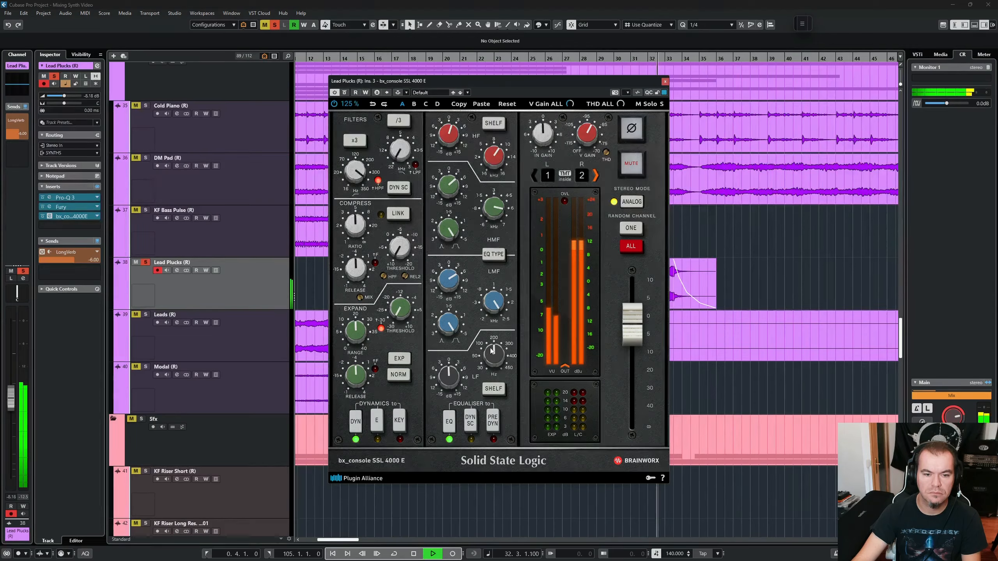
pyautogui.press('space')
pyautogui.press('space')
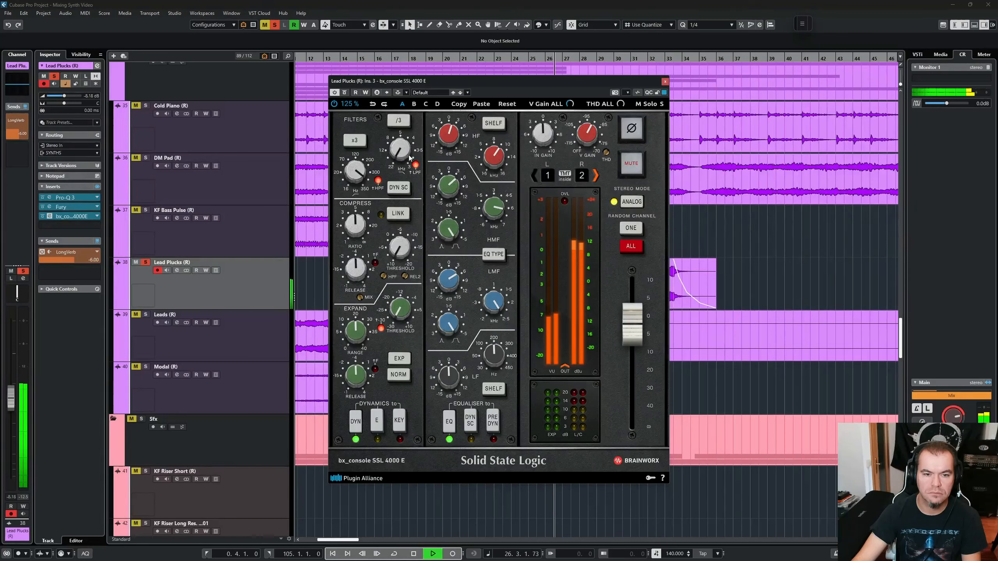
pyautogui.moveTo(406, 151); pyautogui.dragTo(407, 157)
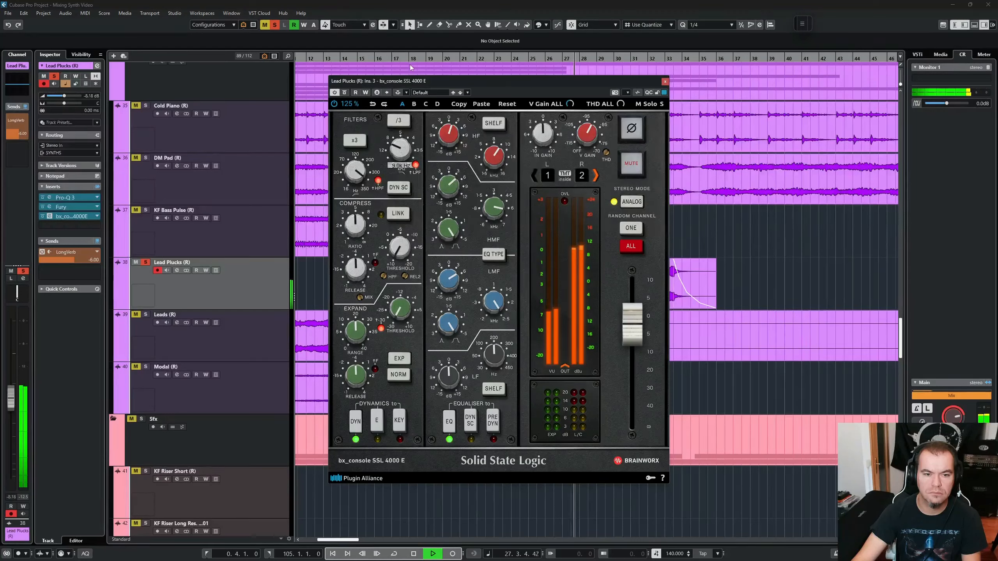
# Unsolo Lead Plucks and raise its channel fader to -7.13 dB while playing the full mix
pyautogui.moveTo(410, 61); pyautogui.dragTo(405, 82)
pyautogui.press('space')
pyautogui.press('space')
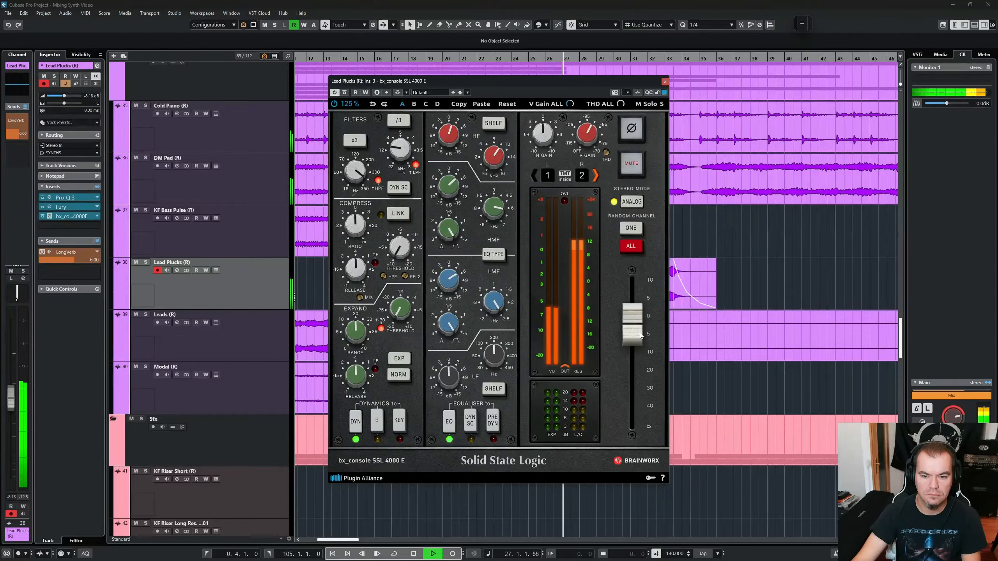
pyautogui.click(12, 395)
pyautogui.moveTo(12, 394); pyautogui.dragTo(14, 358)
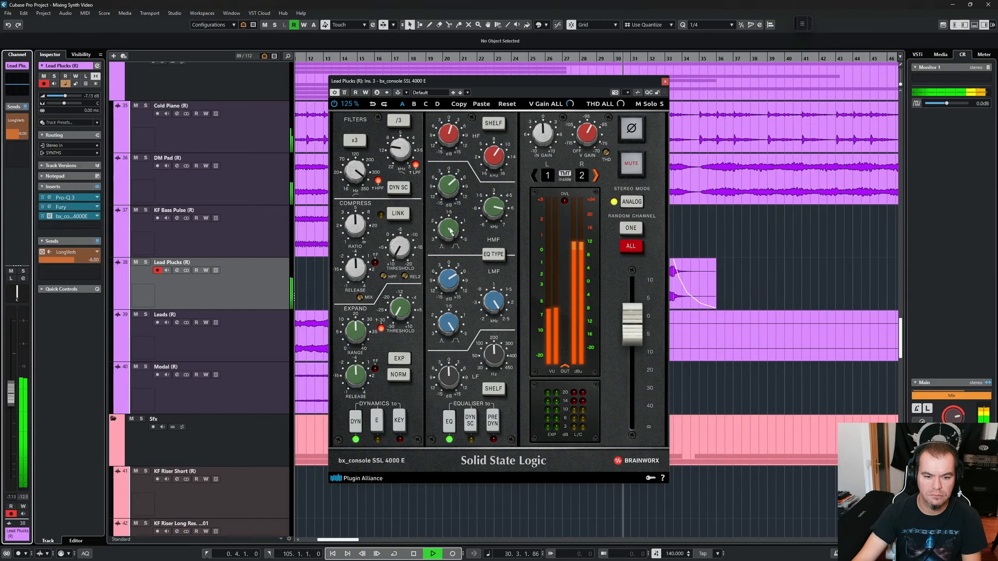
# Solo Lead Plucks, set the SSL 4000 E output fader to -2.7 dB, and compare the plug-in bypassed and active
pyautogui.press('s')
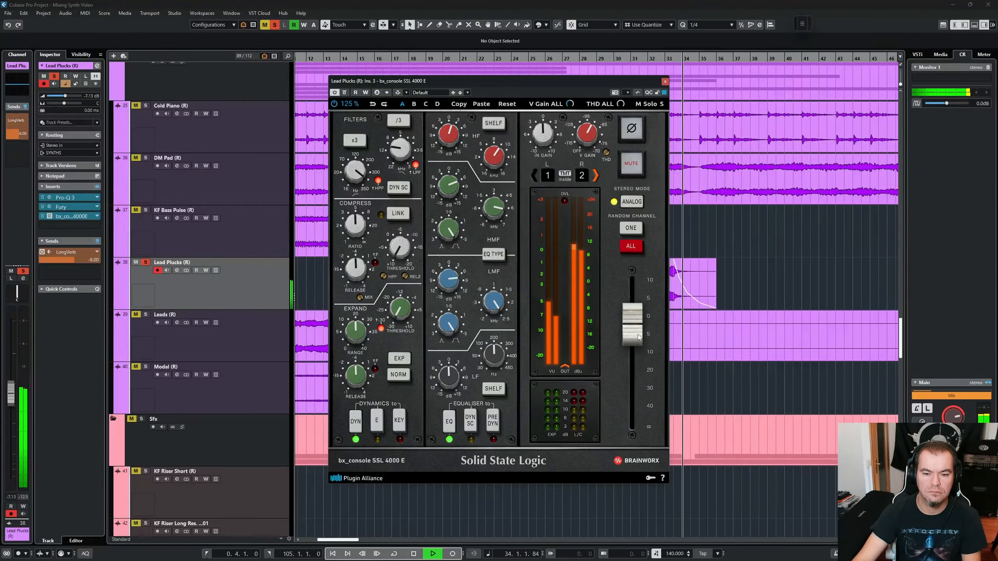
pyautogui.moveTo(638, 335); pyautogui.dragTo(637, 340)
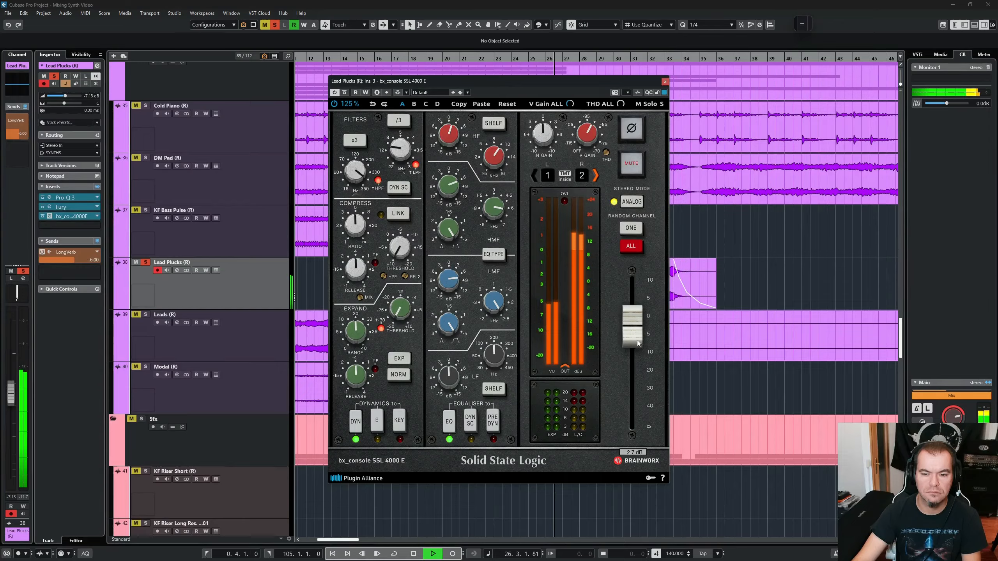
pyautogui.click(346, 93)
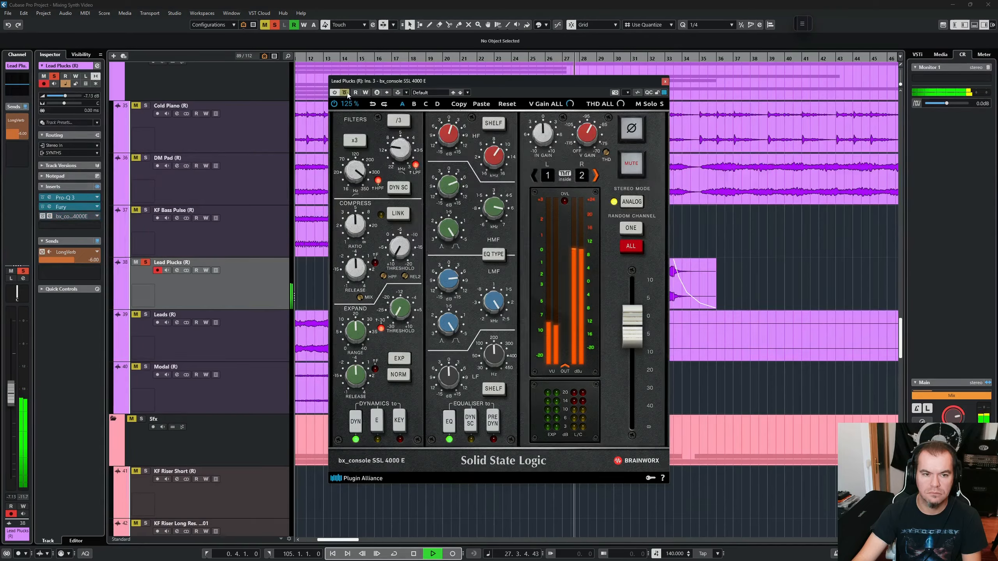
pyautogui.click(347, 94)
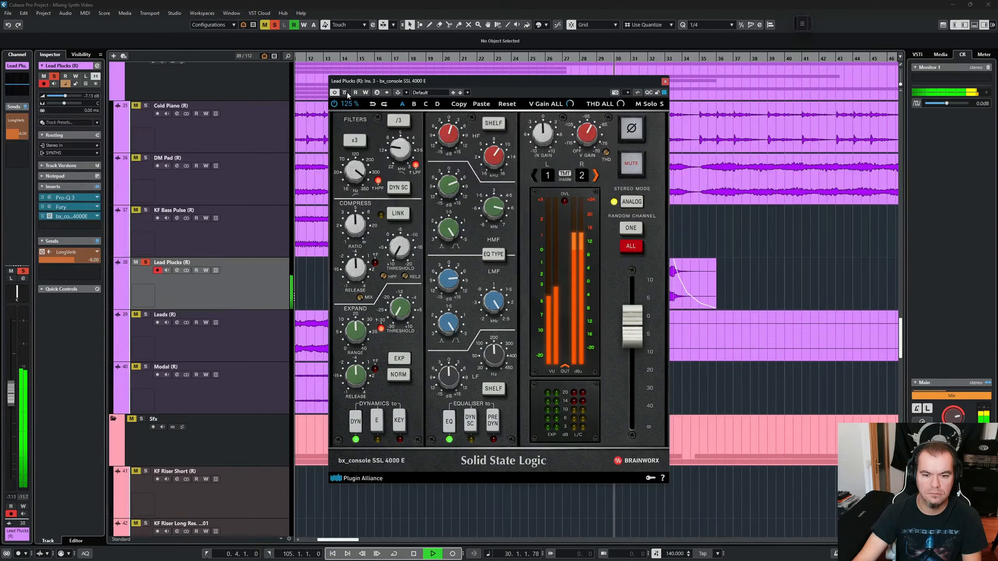
pyautogui.press('space')
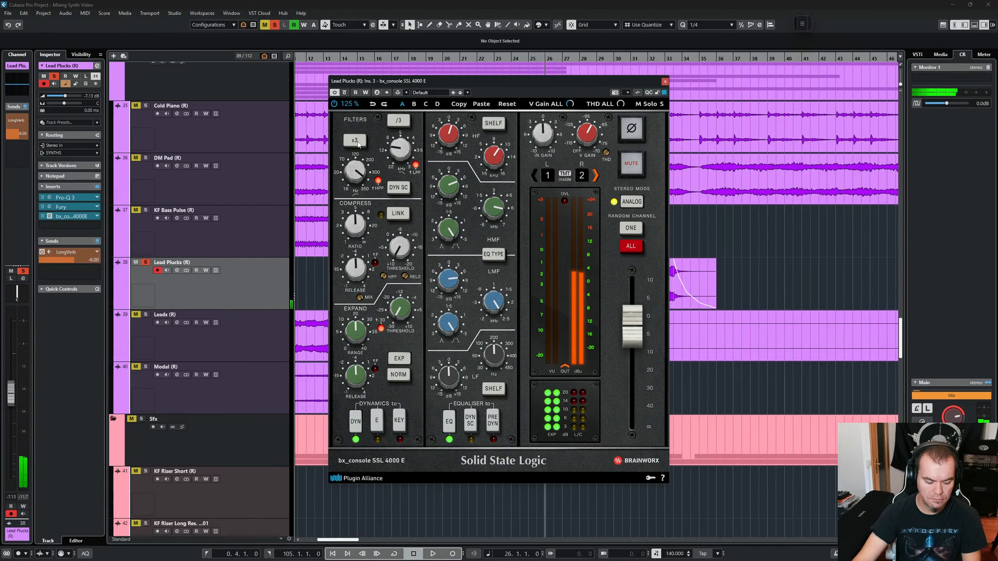
# Unsolo Lead Plucks, lower its channel fader to -8.00 dB, and listen to it in the full mix from bar 26
pyautogui.press('s')
pyautogui.press('space')
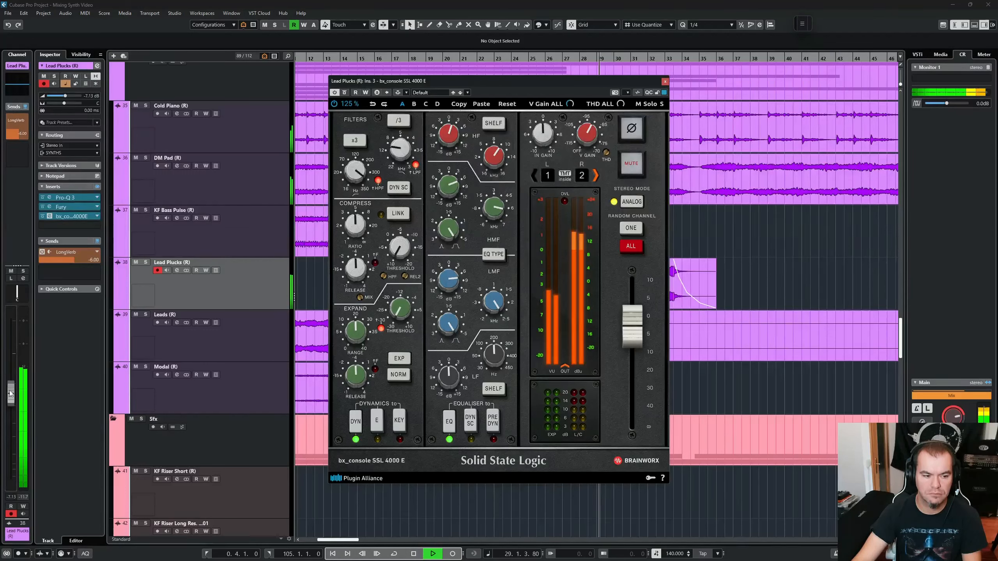
pyautogui.moveTo(11, 397); pyautogui.dragTo(11, 422)
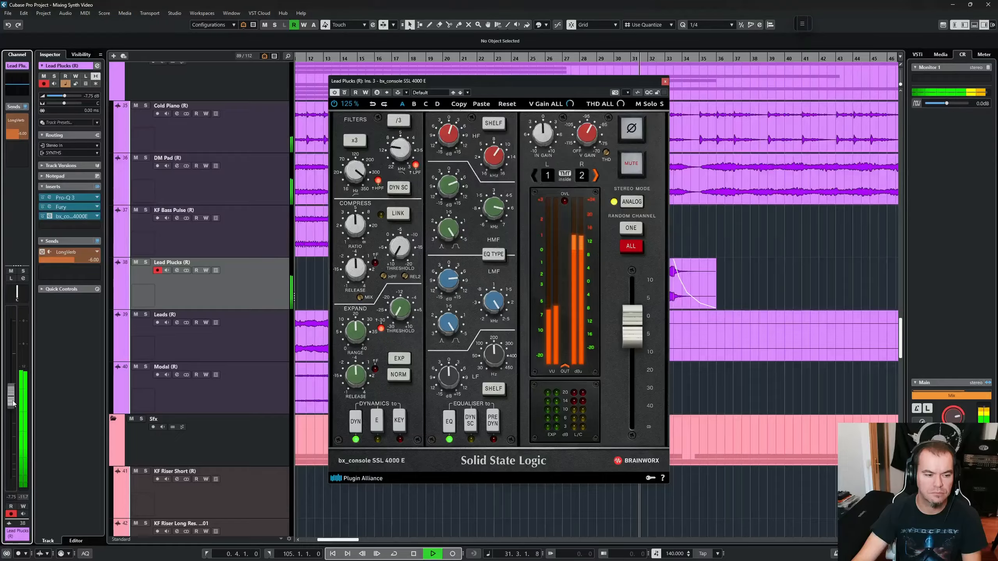
pyautogui.moveTo(12, 403); pyautogui.dragTo(14, 405)
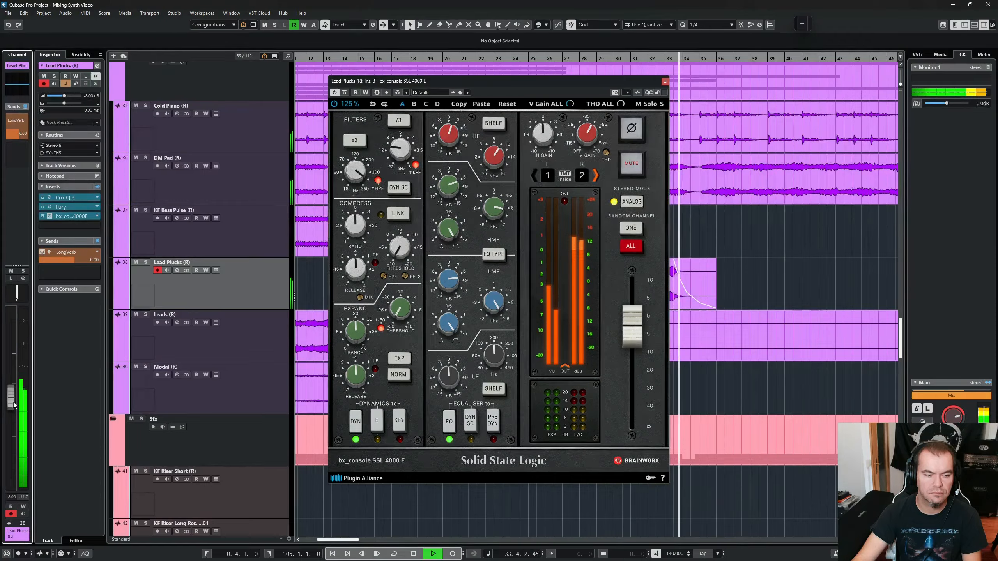
pyautogui.press('space')
pyautogui.press('space')
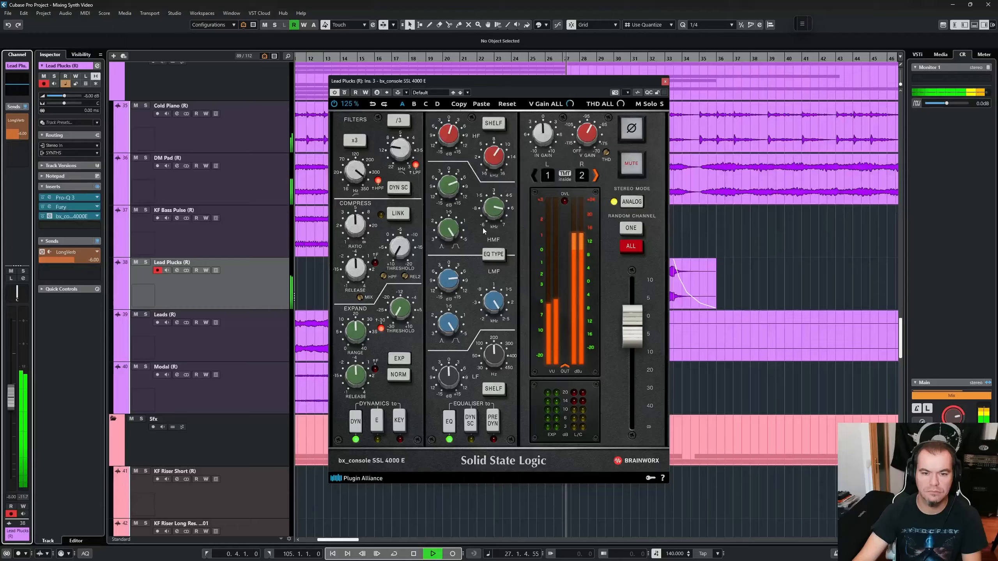
pyautogui.press('space')
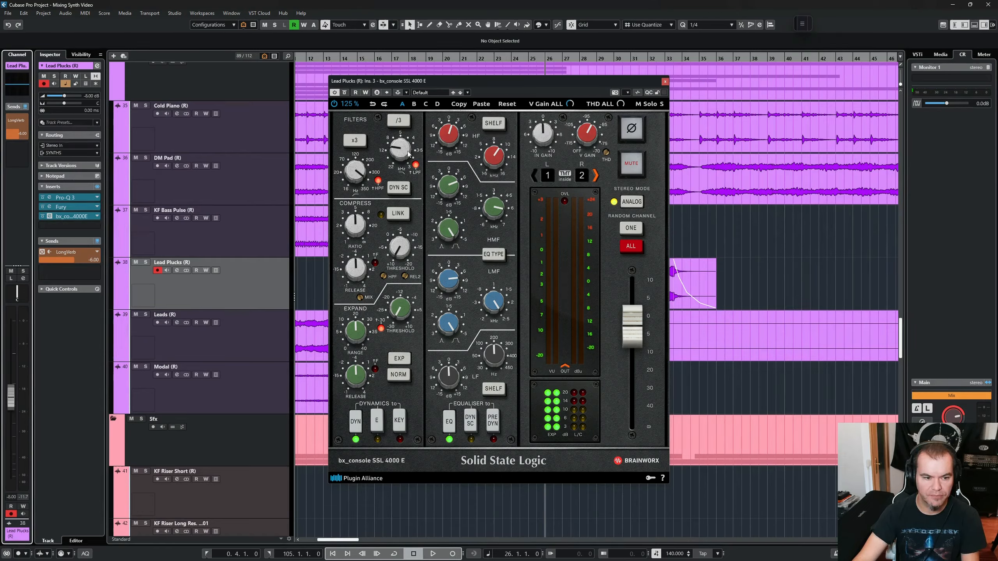
# Solo Lead Plucks and compare its sound with the SSL 4000 E bypassed and active during playback
pyautogui.press('s')
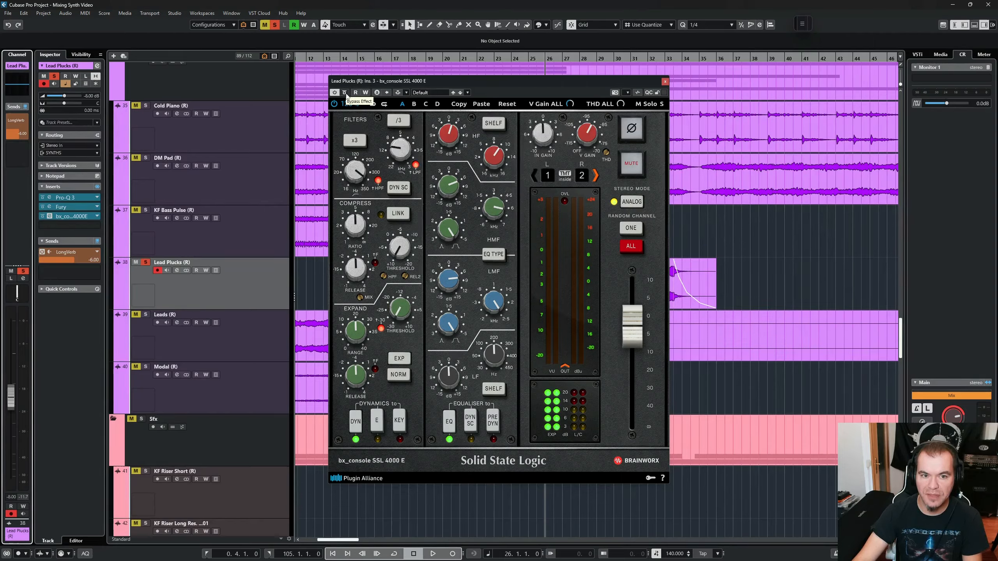
pyautogui.click(346, 94)
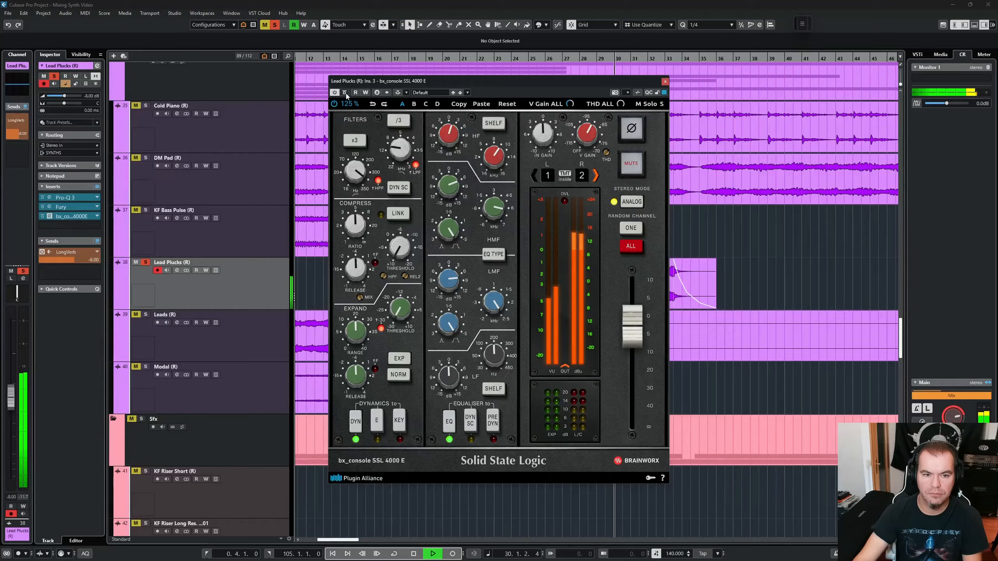
pyautogui.click(346, 95)
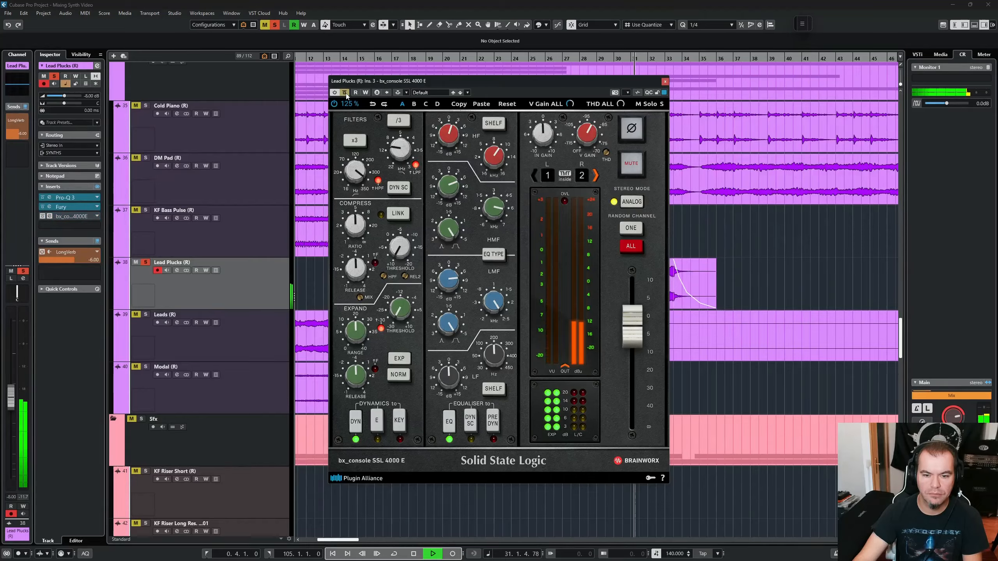
pyautogui.click(346, 95)
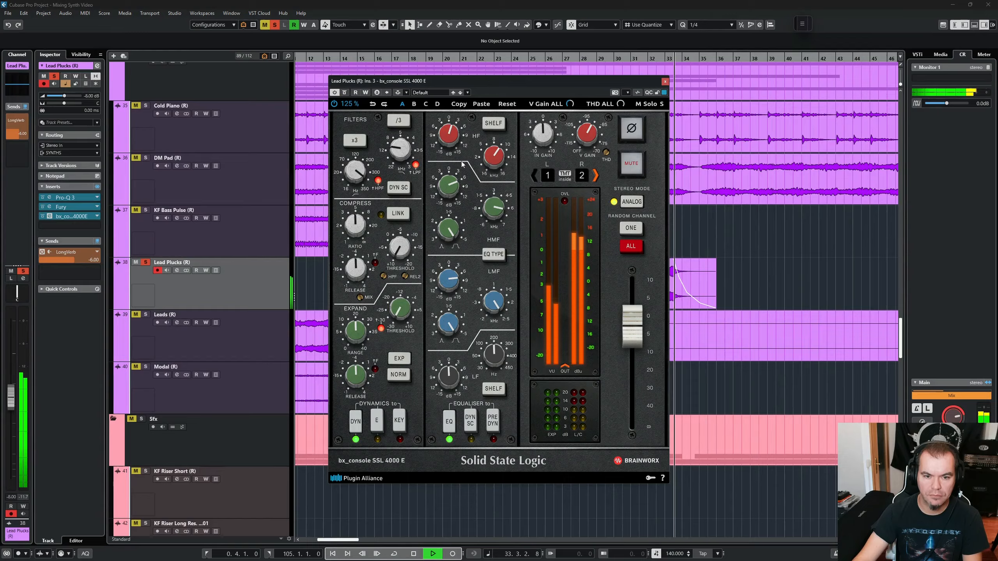
pyautogui.press('space')
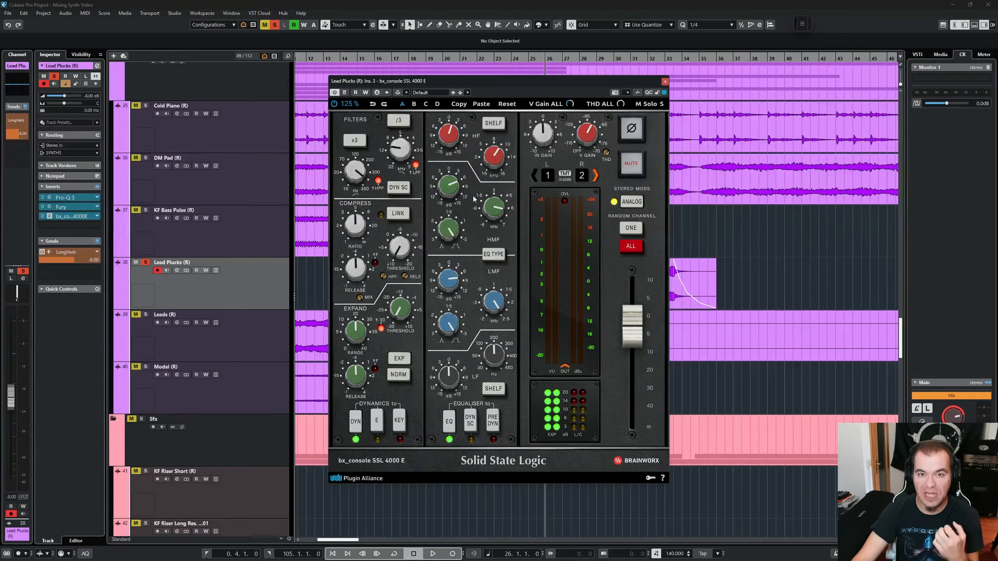
# Play Lead Plucks unsoloed in the full mix and lower its channel fader to about -8.9 dB
pyautogui.press('space')
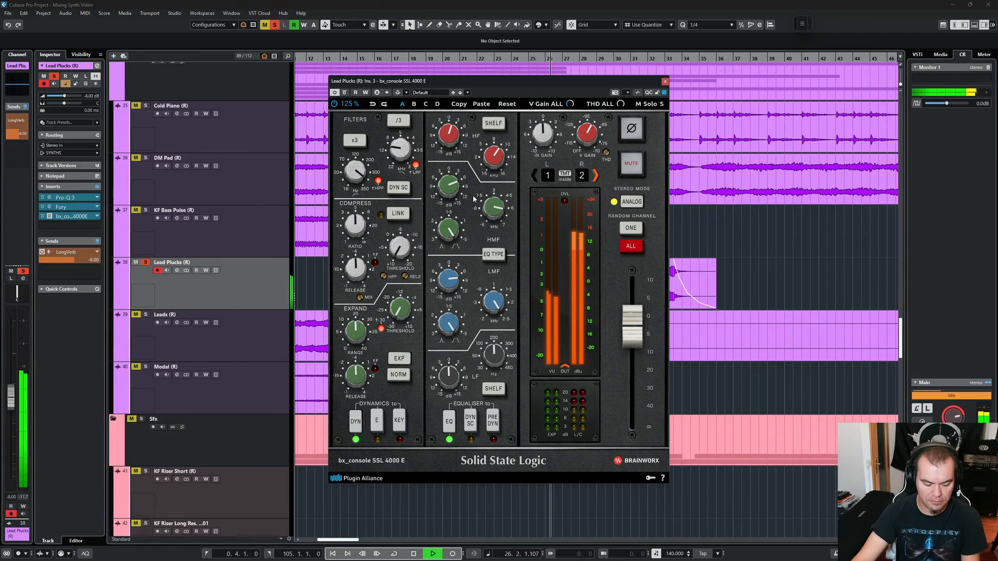
pyautogui.press('s')
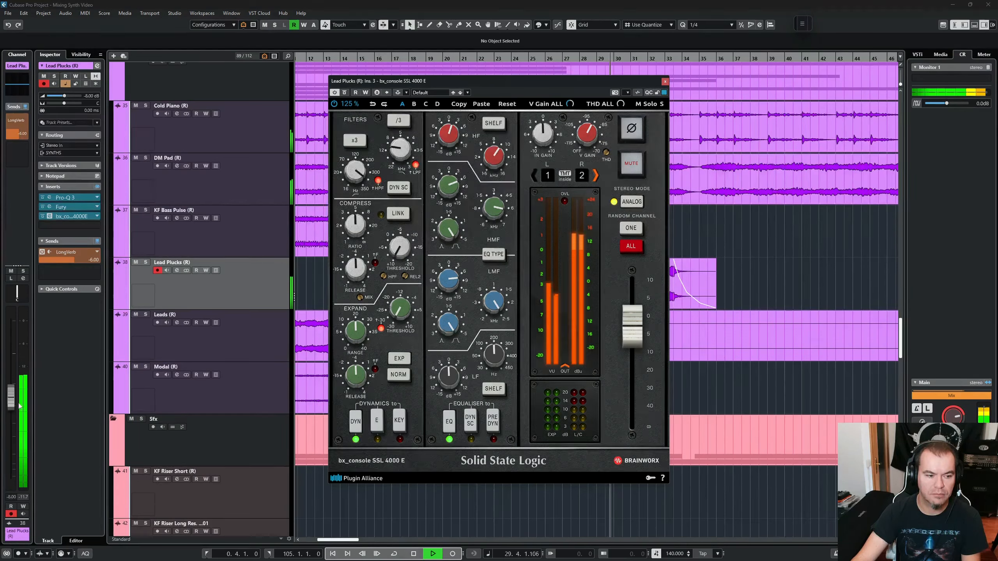
pyautogui.moveTo(10, 400); pyautogui.dragTo(10, 445)
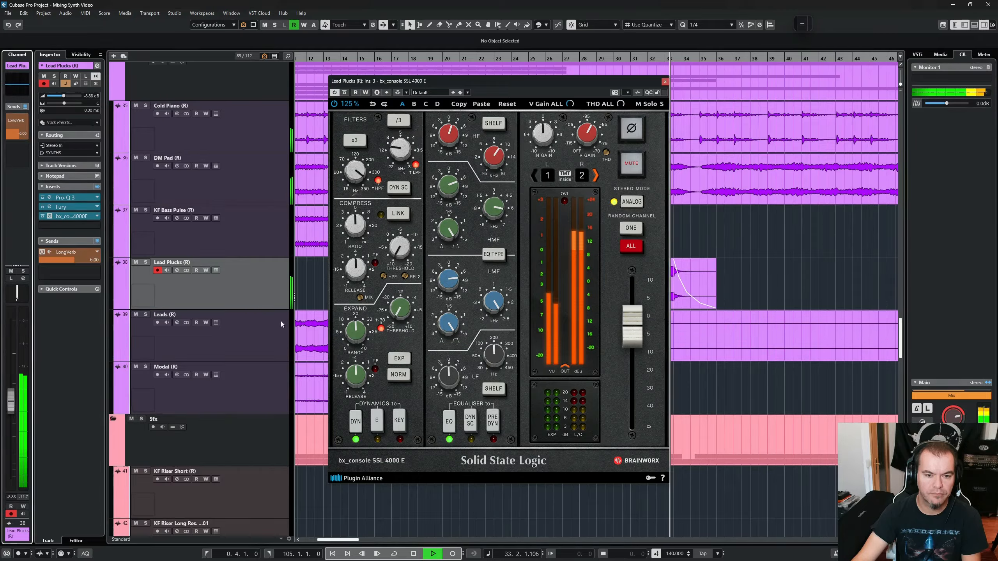
pyautogui.press('space')
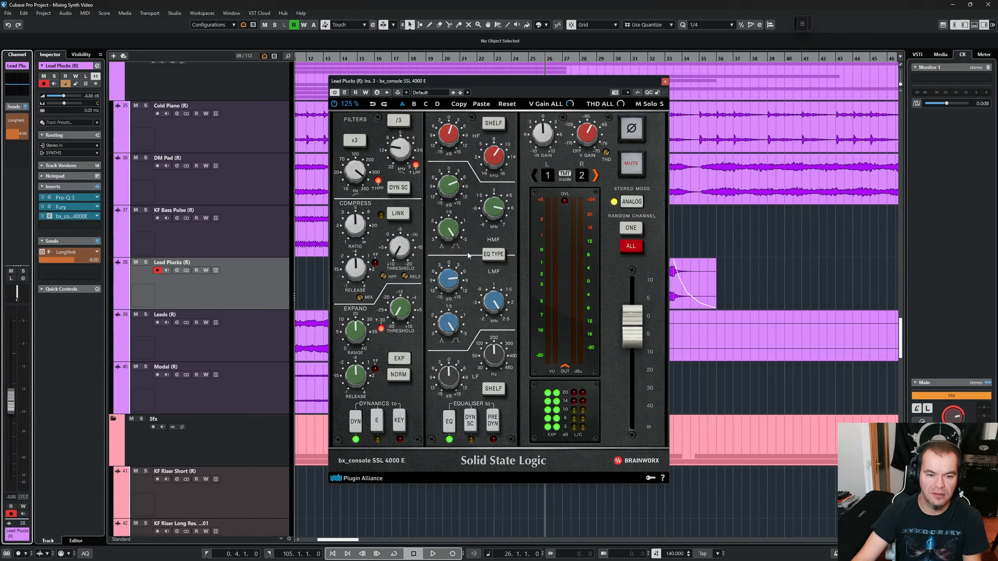
# Solo Lead Plucks at its lowered level, recheck the SSL 4000 E bypassed against active, and replay from bar 26
pyautogui.press('s')
pyautogui.press('space')
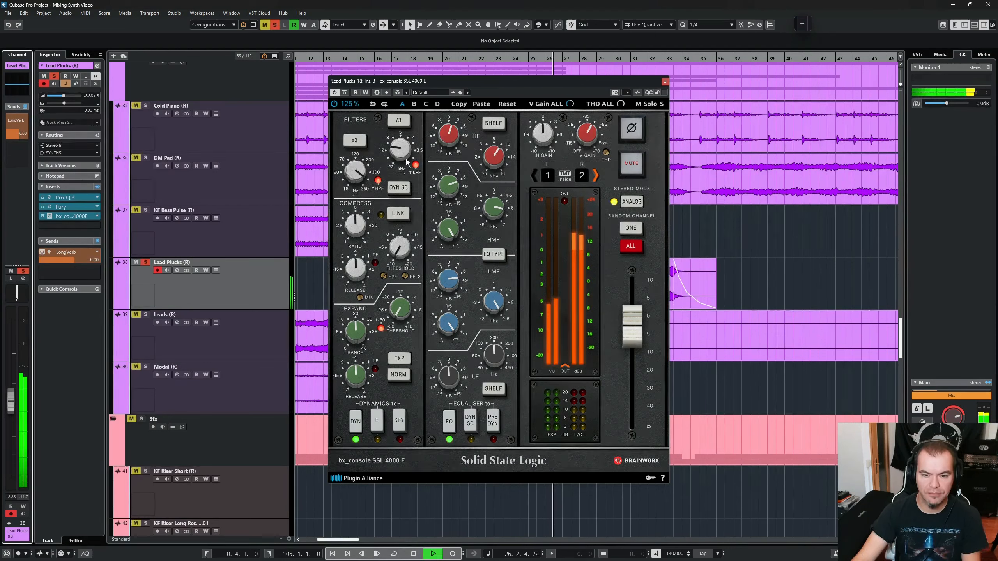
pyautogui.click(345, 93)
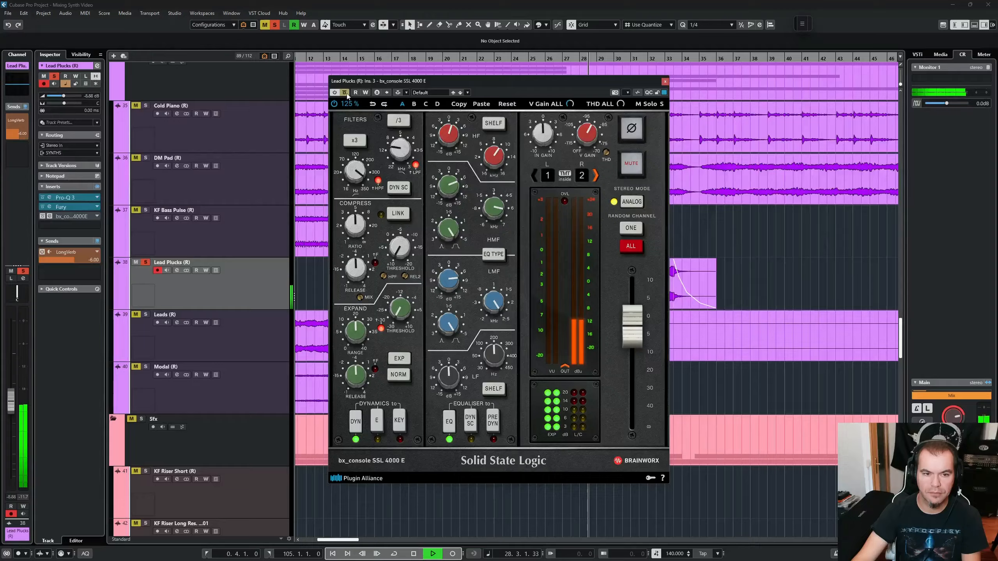
pyautogui.click(346, 93)
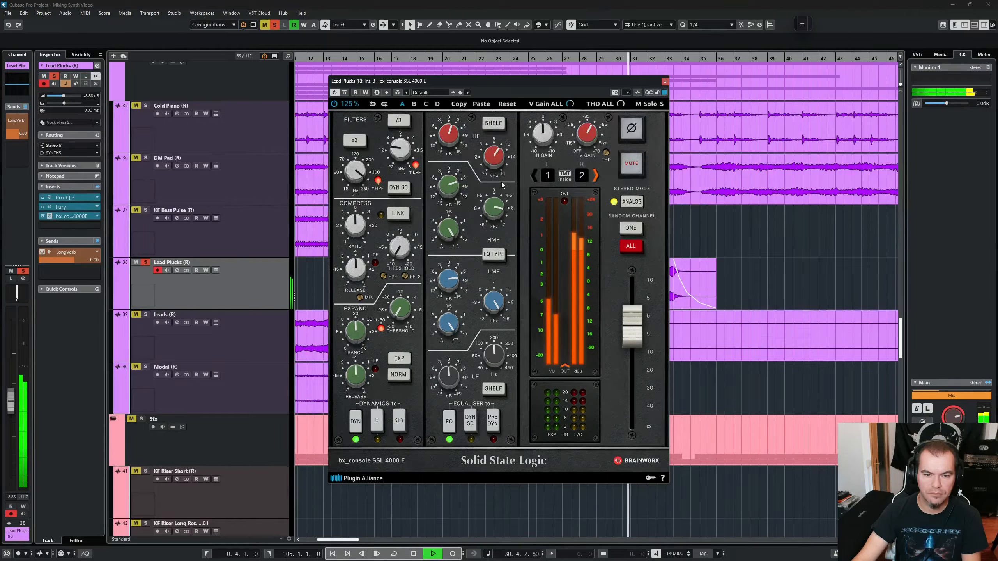
pyautogui.press('space')
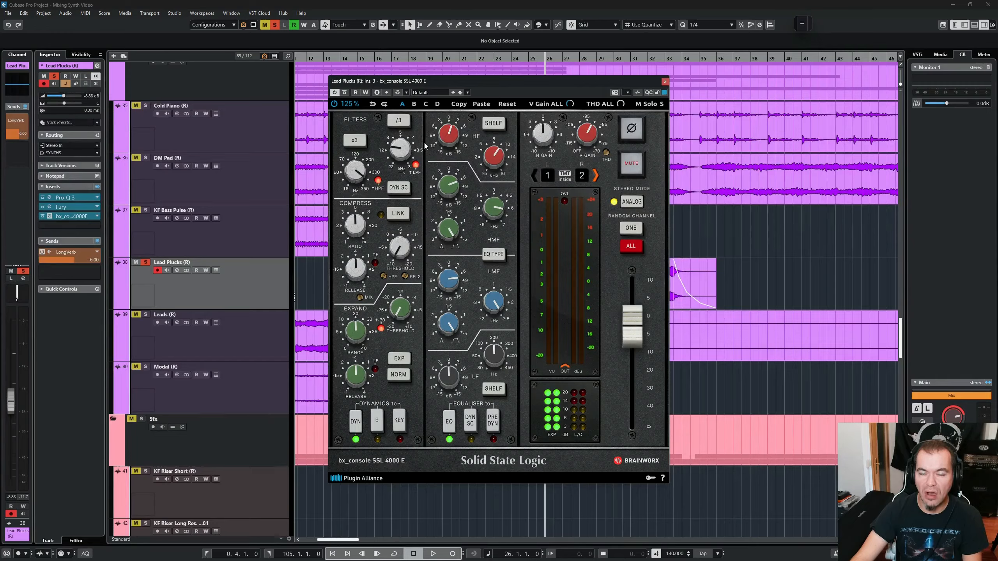
pyautogui.press('space')
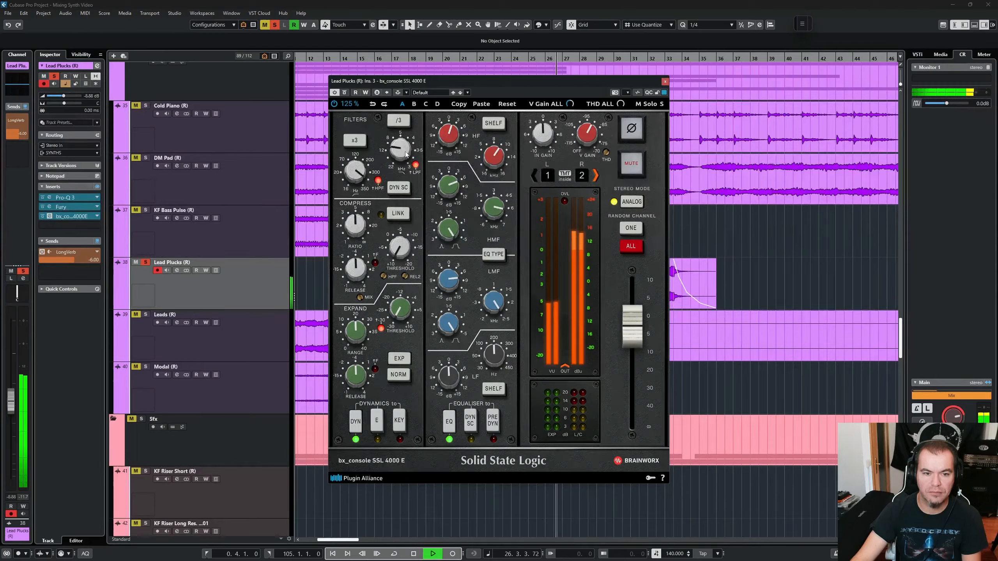
# Fine-tune the low-pass filter in Lead Plucks' SSL 4000 E, unsolo the track to hear the full mix, and close the plugin
pyautogui.moveTo(406, 150)
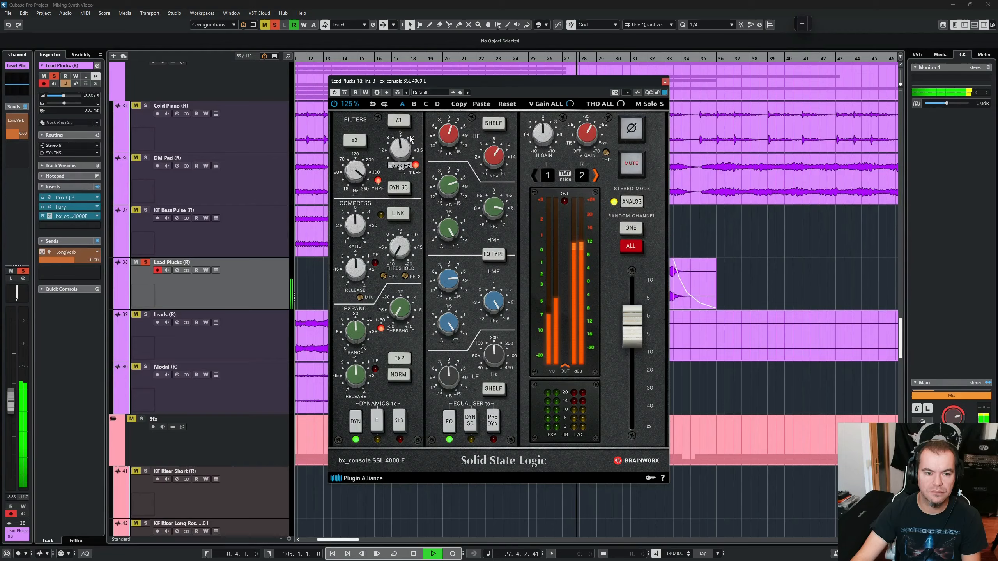
pyautogui.moveTo(407, 151); pyautogui.dragTo(405, 154)
pyautogui.press('s')
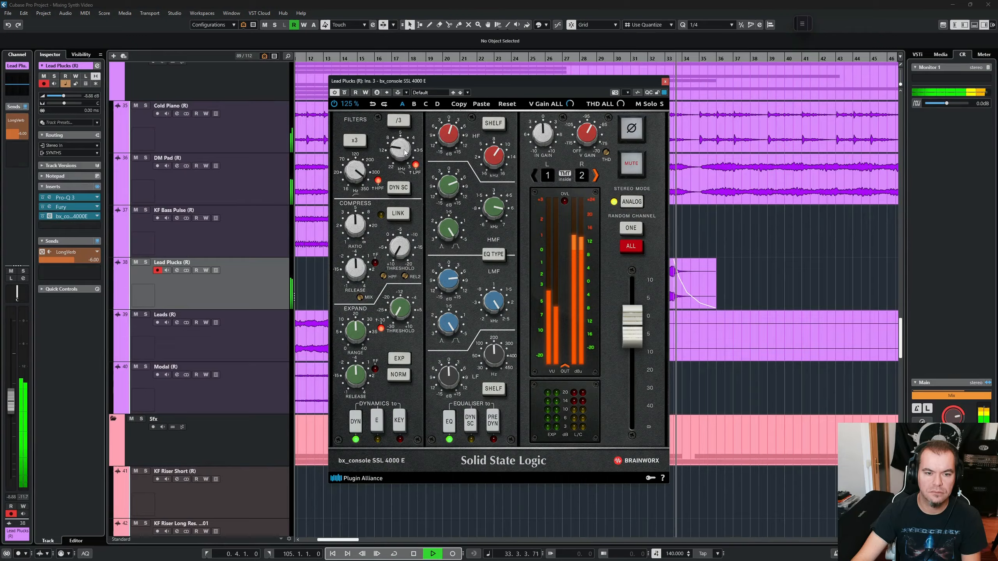
pyautogui.press('space')
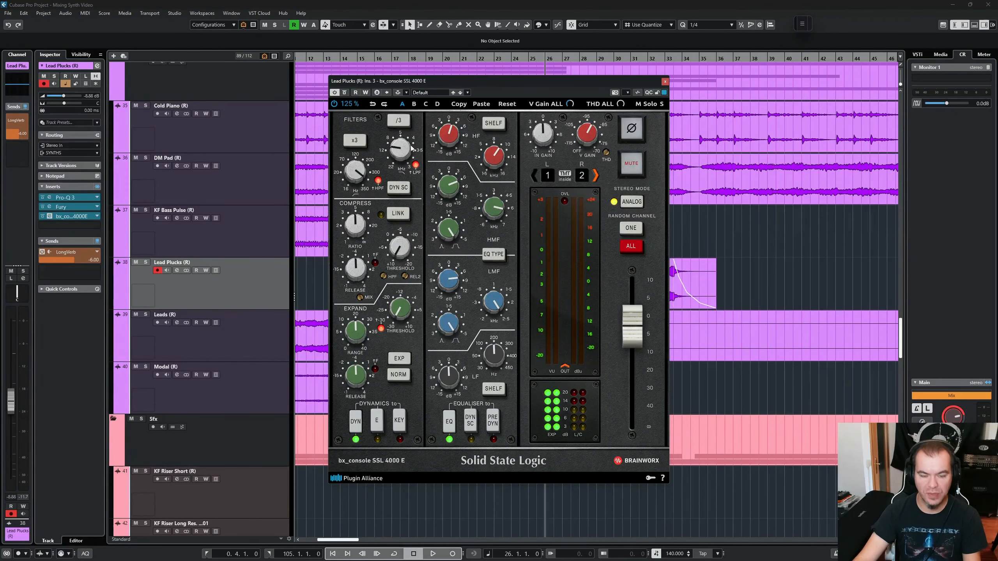
pyautogui.press('Escape')
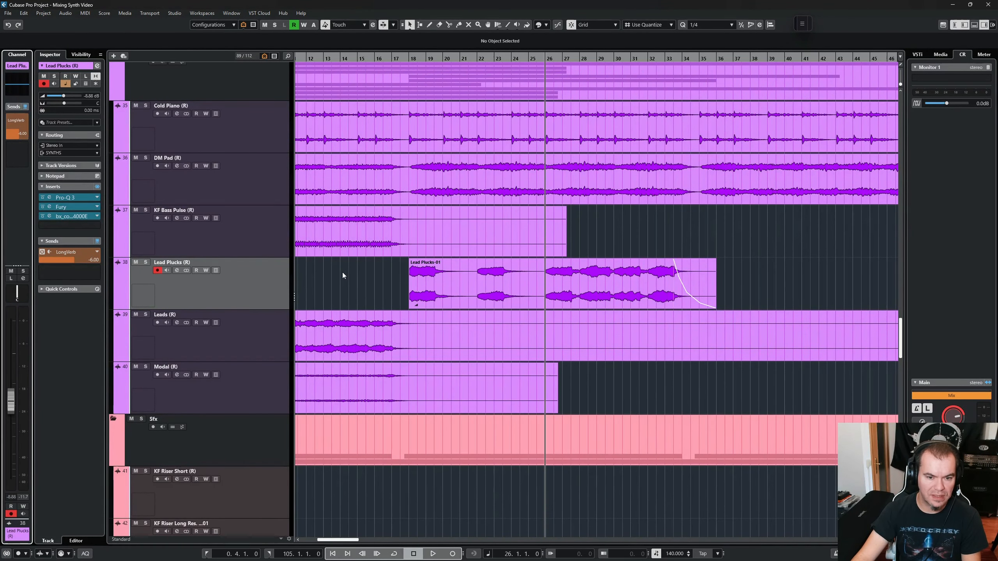
# Play the full mix briefly from bar 9
pyautogui.scroll(2, 383, 253)
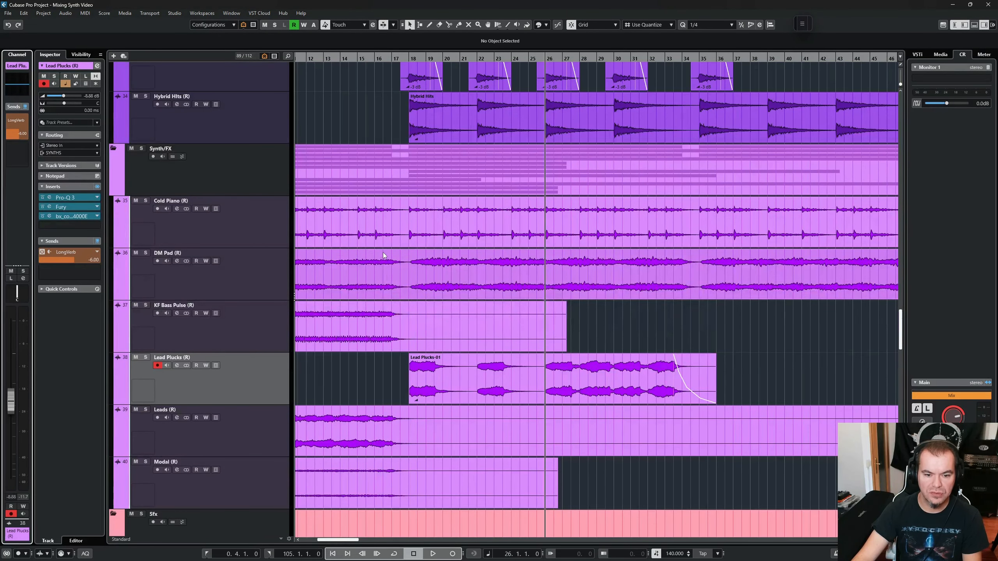
pyautogui.hscroll(-5, 390, 253)
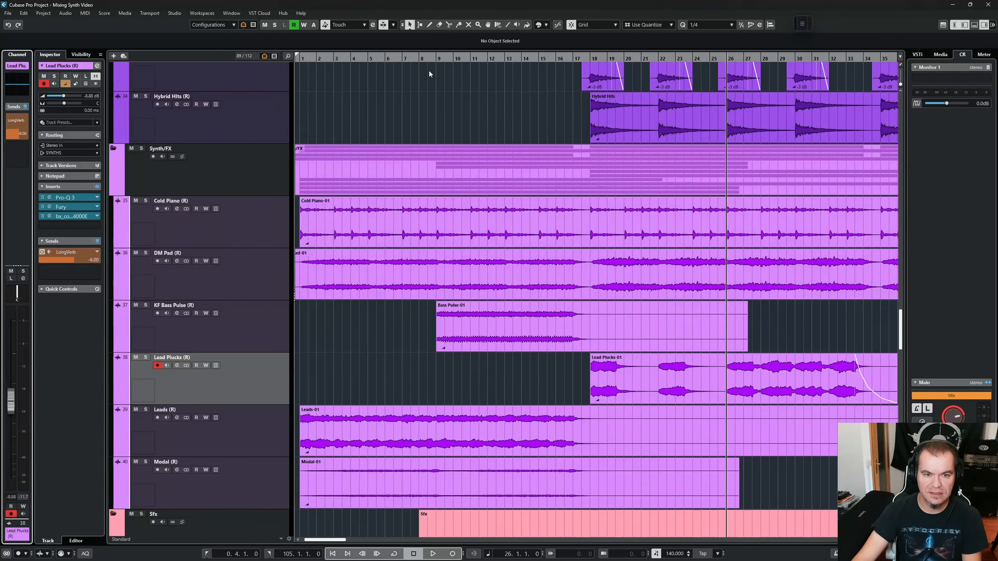
pyautogui.click(436, 58)
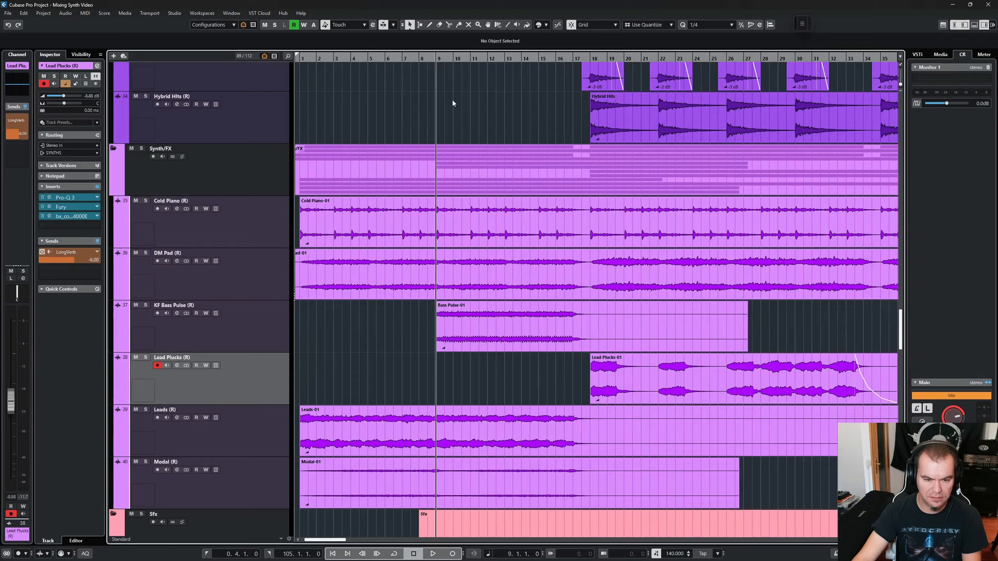
pyautogui.press('space')
pyautogui.press('space')
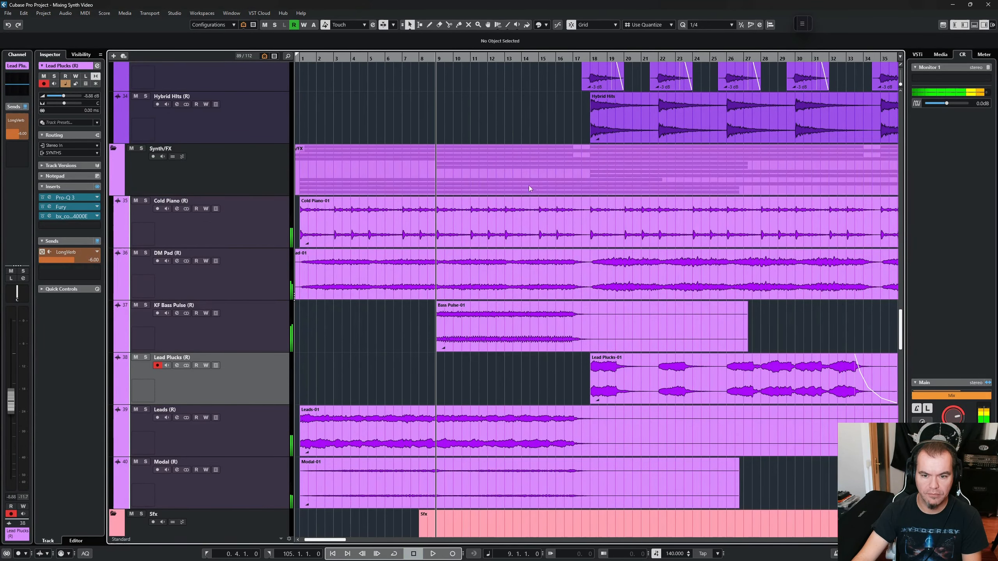
# Start playback from bar 18, solo the Cold Piano track, and listen to it with its inserts active
pyautogui.hscroll(3, 528, 189)
pyautogui.hscroll(5, 524, 189)
pyautogui.hscroll(-2, 525, 191)
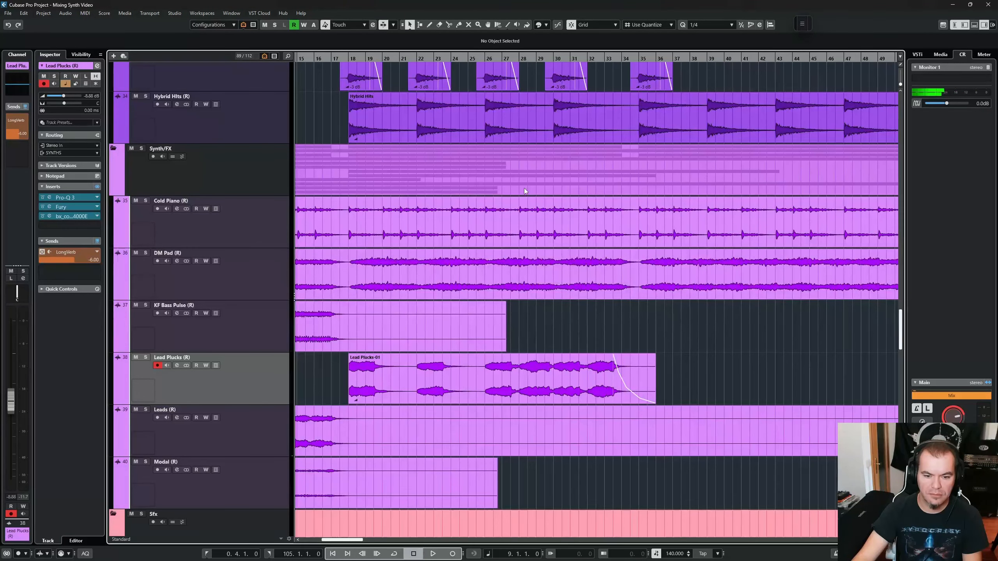
pyautogui.click(351, 60)
pyautogui.press('space')
pyautogui.click(255, 207)
pyautogui.press('s')
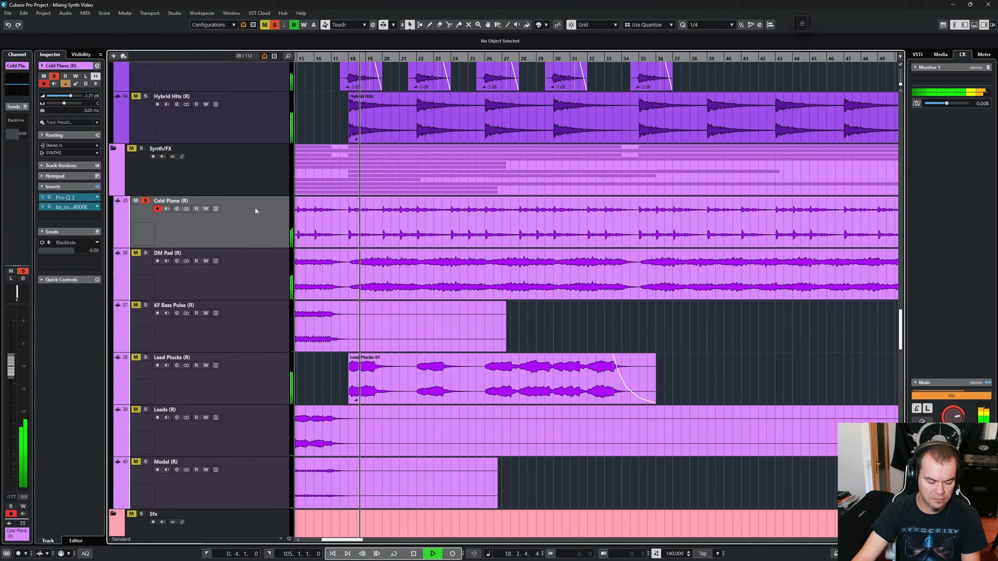
pyautogui.hscroll(-2, 419, 202)
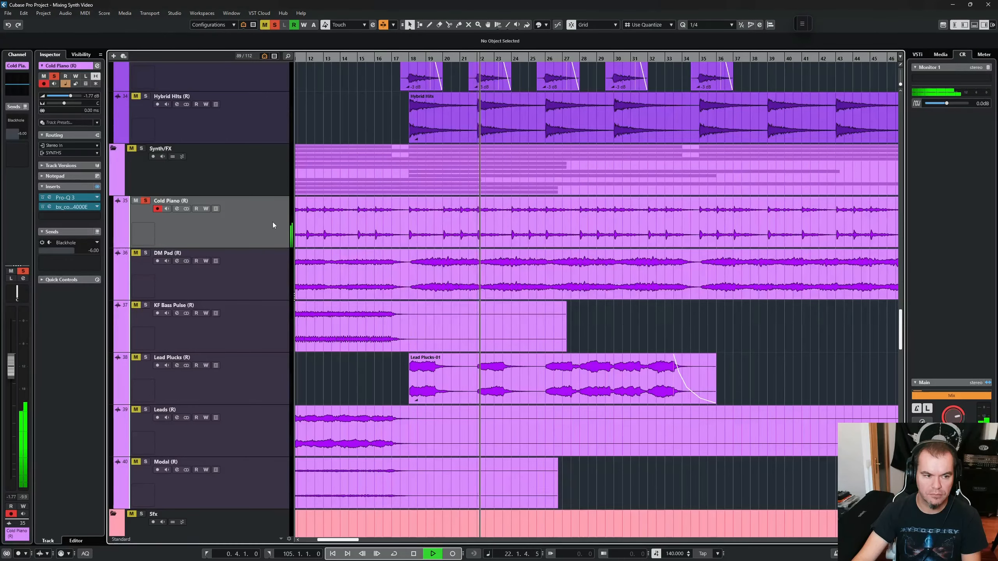
pyautogui.press('space')
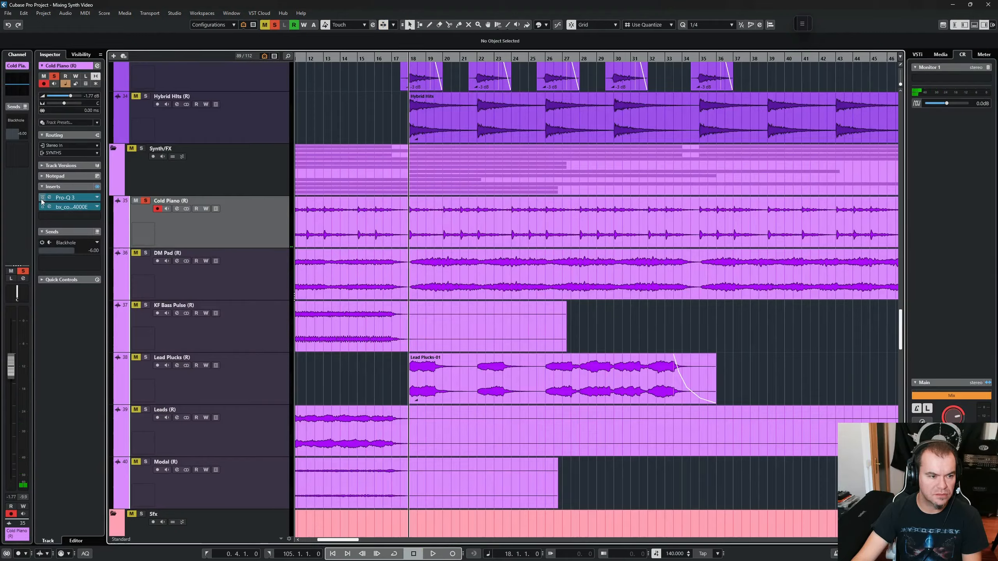
# Bypass Cold Piano's Pro-Q 3 and SSL 4000 E, play it soloed from bar 18, and open its channel settings
pyautogui.click(42, 197)
pyautogui.click(43, 207)
pyautogui.press('space')
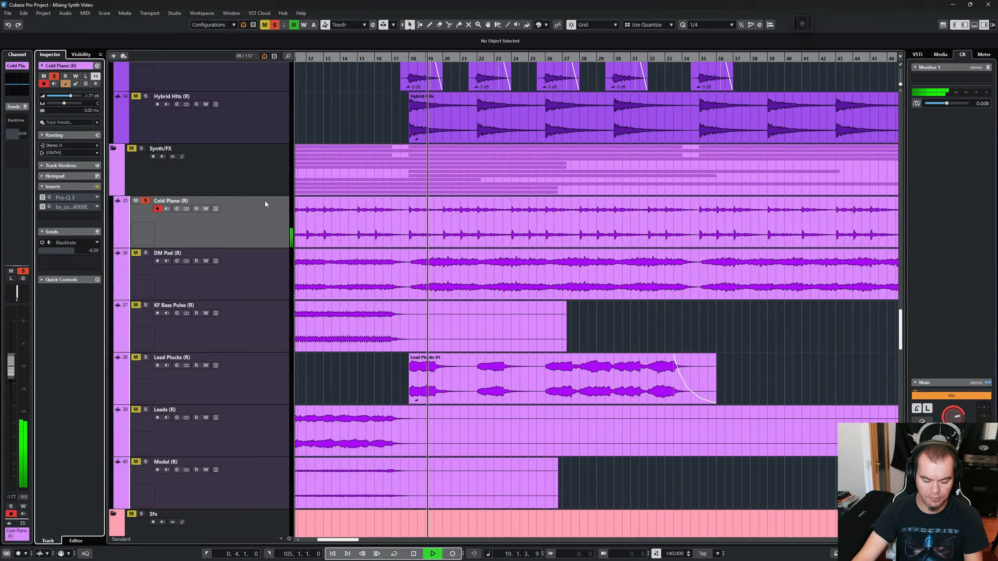
pyautogui.press('e')
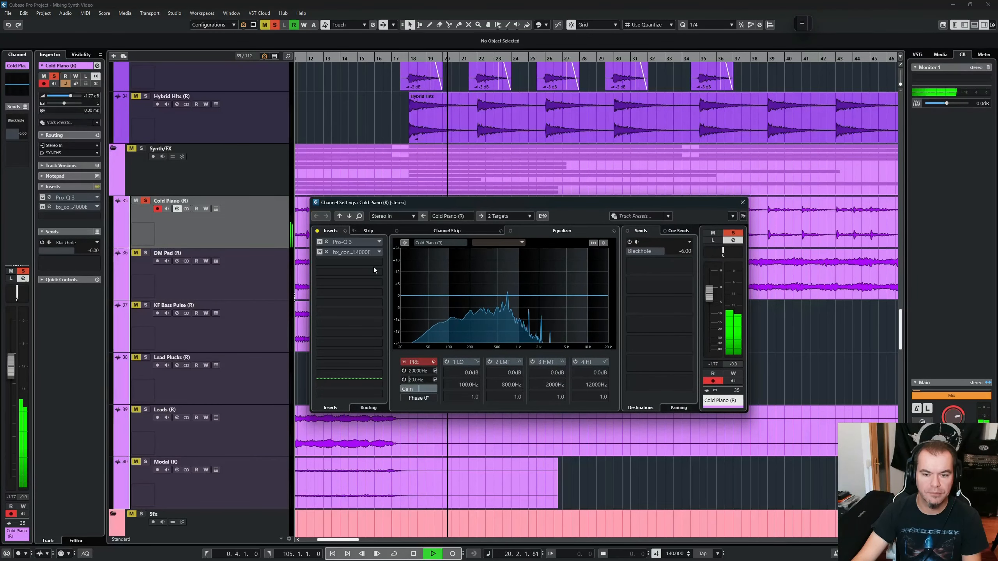
pyautogui.press('space')
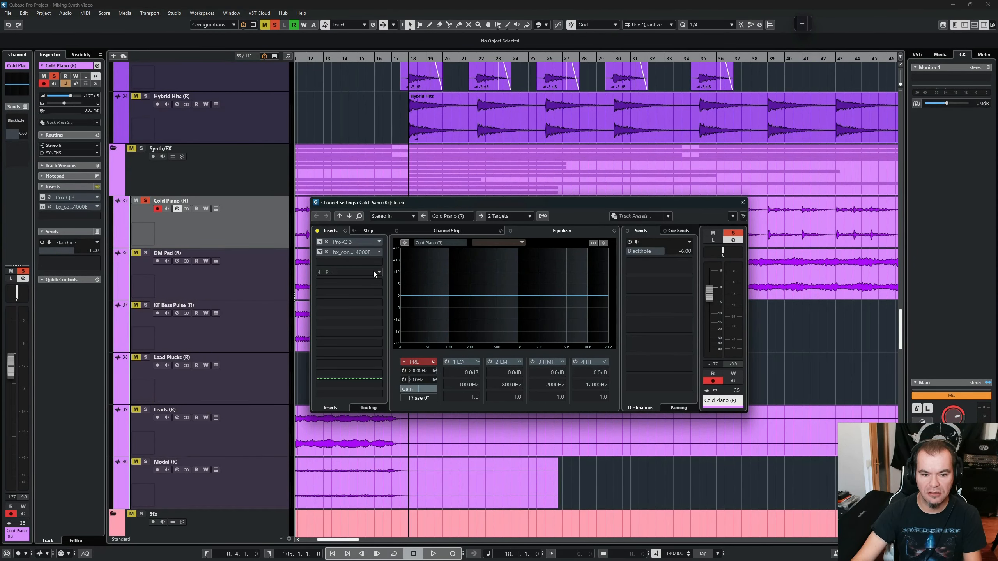
# Reactivate Cold Piano's Pro-Q 3 and inspect its bell cut, then reactivate the SSL 4000 E and listen to the processed piano
pyautogui.click(319, 242)
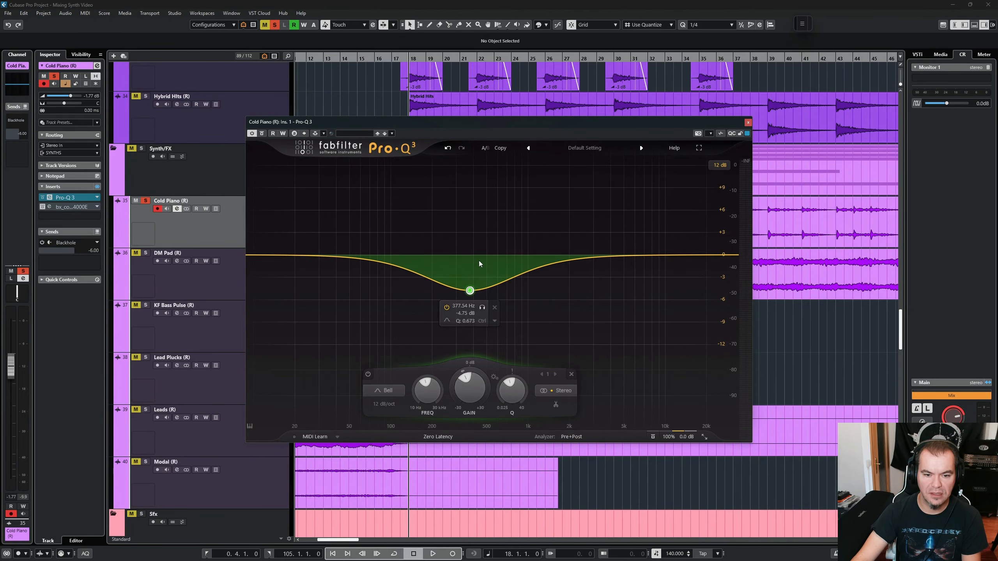
pyautogui.press('Escape')
pyautogui.click(319, 252)
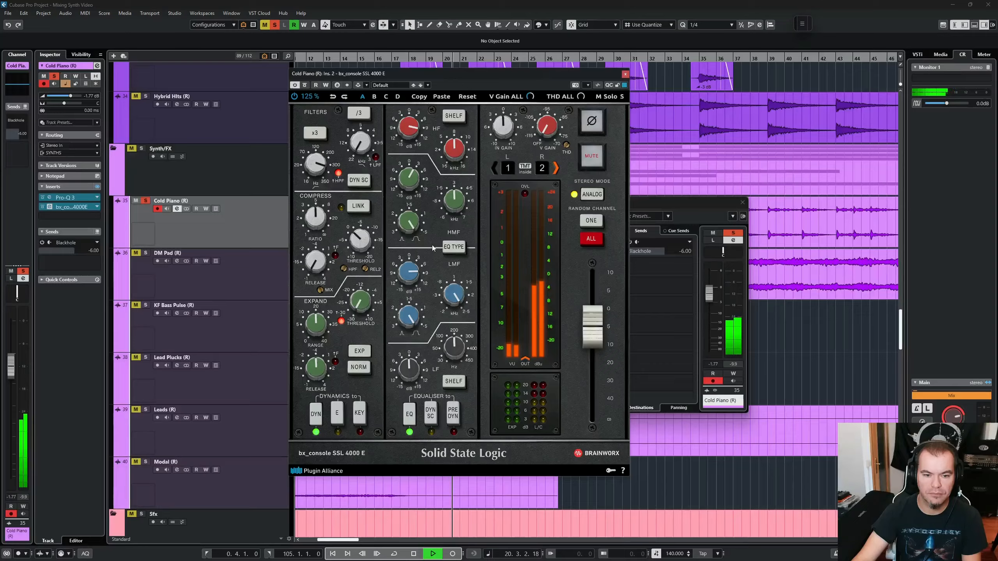
pyautogui.press('space')
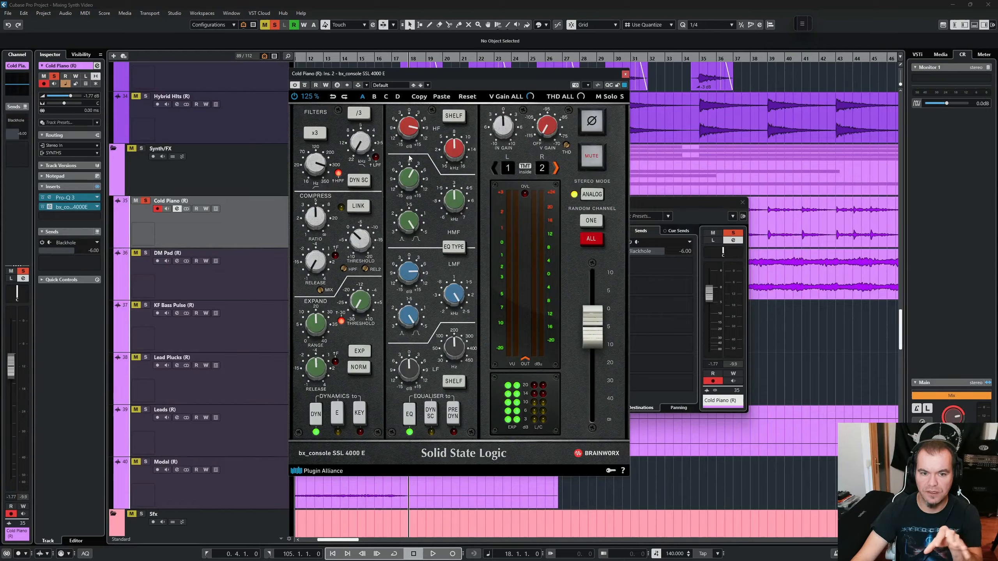
# Compare the soloed Cold Piano with the SSL 4000 E bypassed and active, replaying from bar 18
pyautogui.press('space')
pyautogui.press('space')
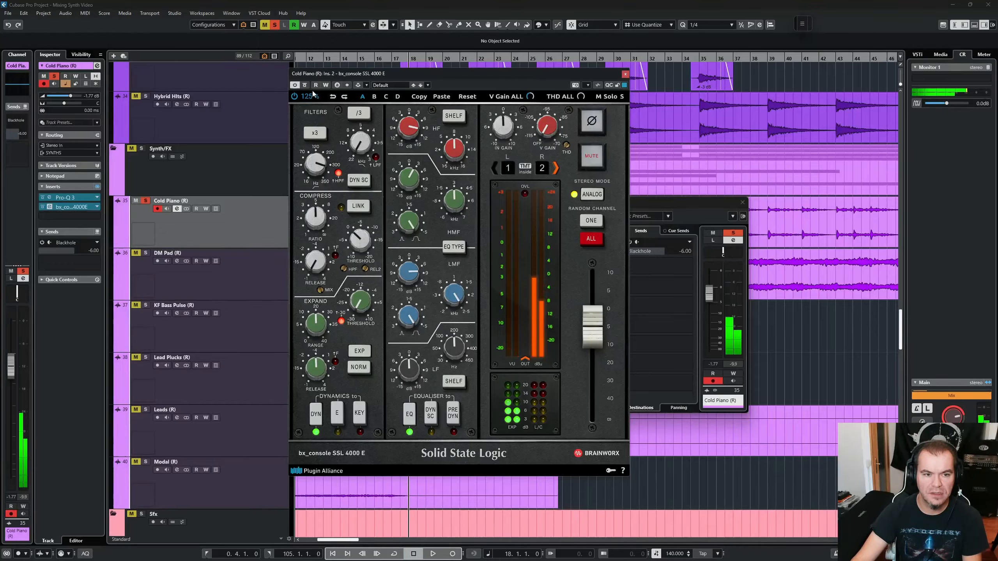
pyautogui.click(305, 86)
pyautogui.press('space')
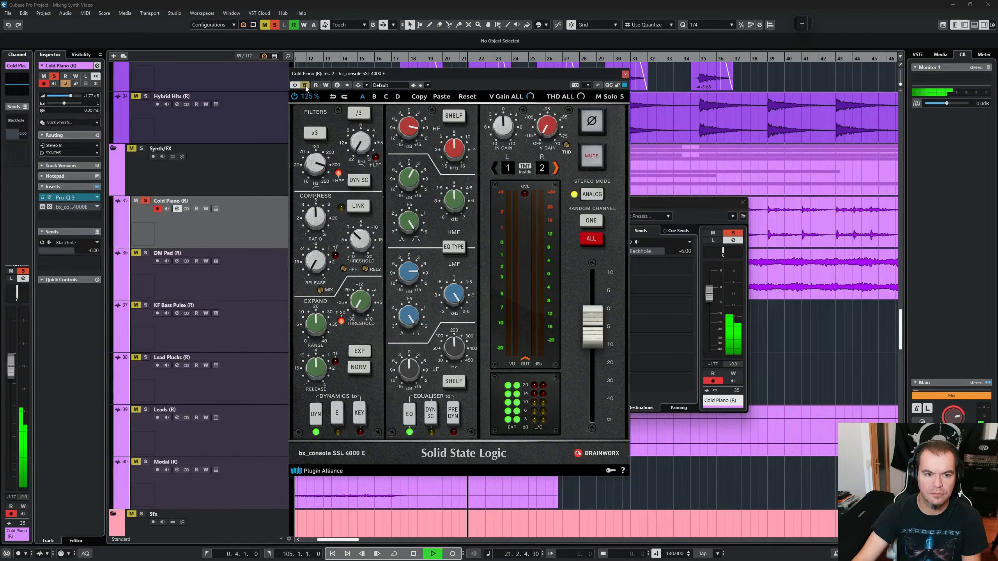
pyautogui.click(305, 85)
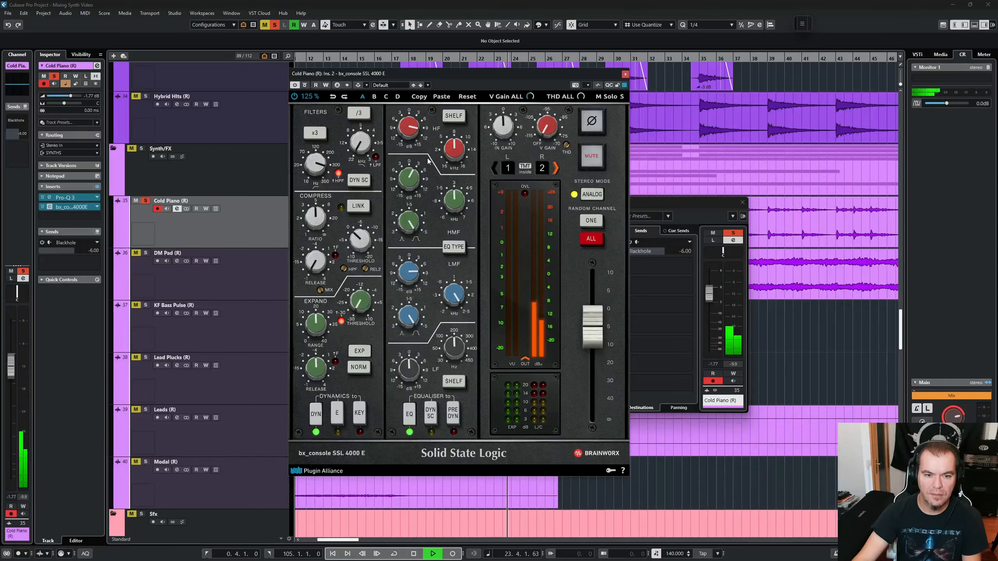
pyautogui.press('space')
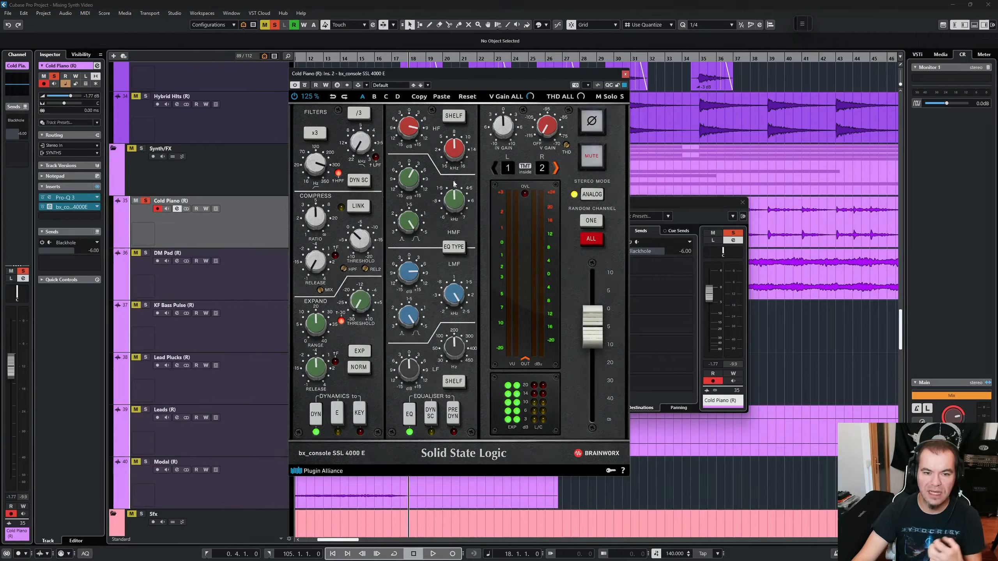
pyautogui.press('s')
pyautogui.press('space')
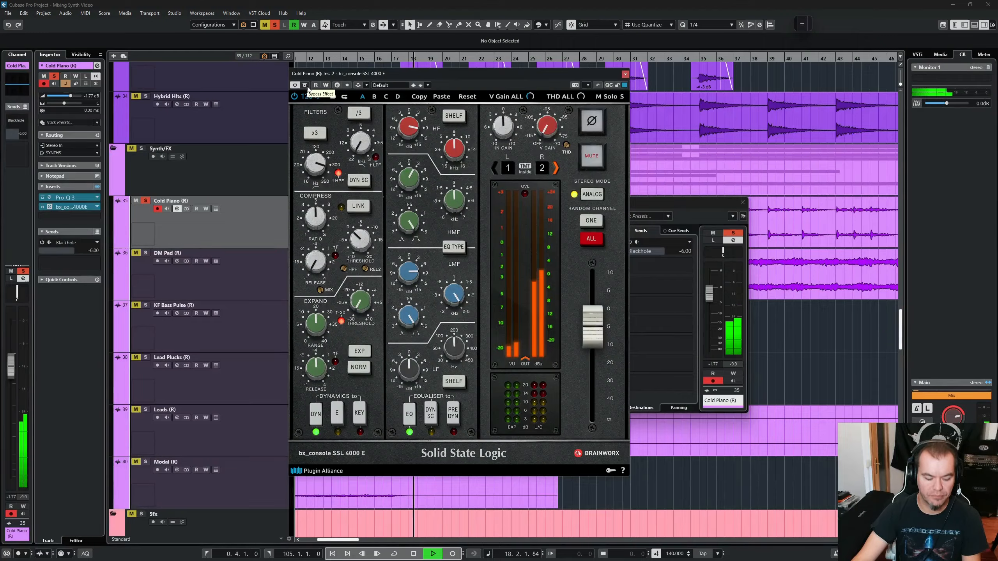
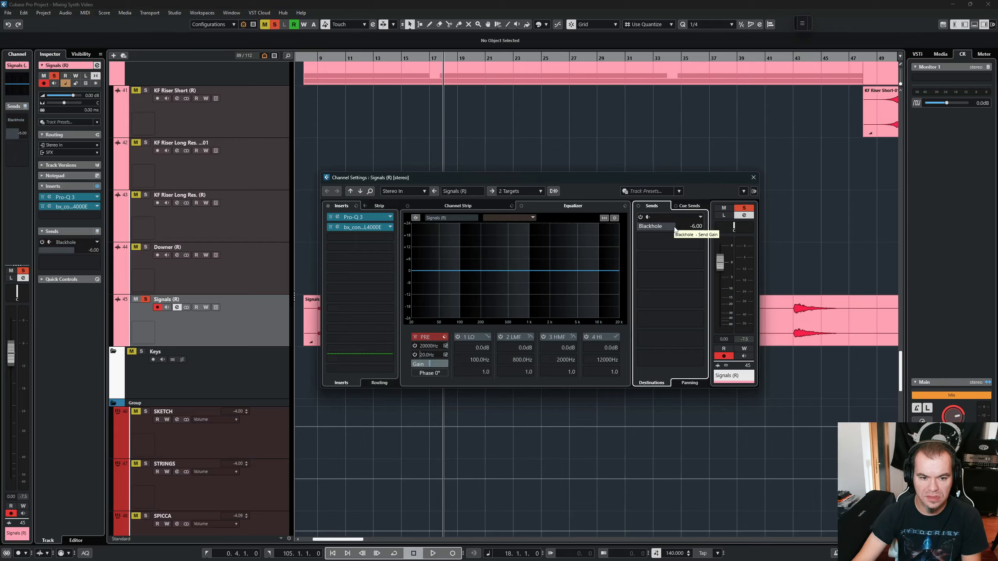
# Bypass the SSL 4000 E and Pro-Q 3 on the Signals track and play it unprocessed from bar 18
pyautogui.click(331, 227)
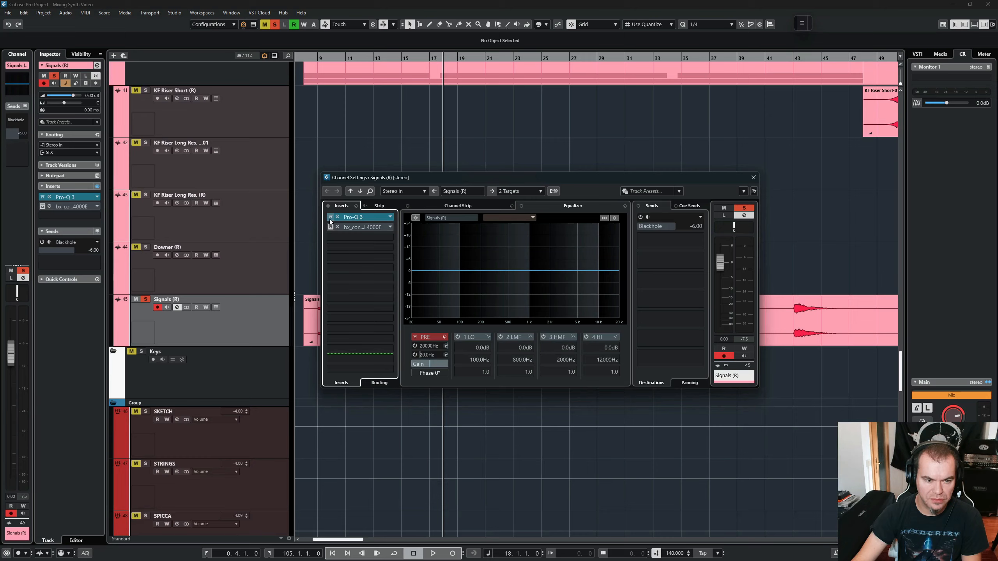
pyautogui.click(330, 217)
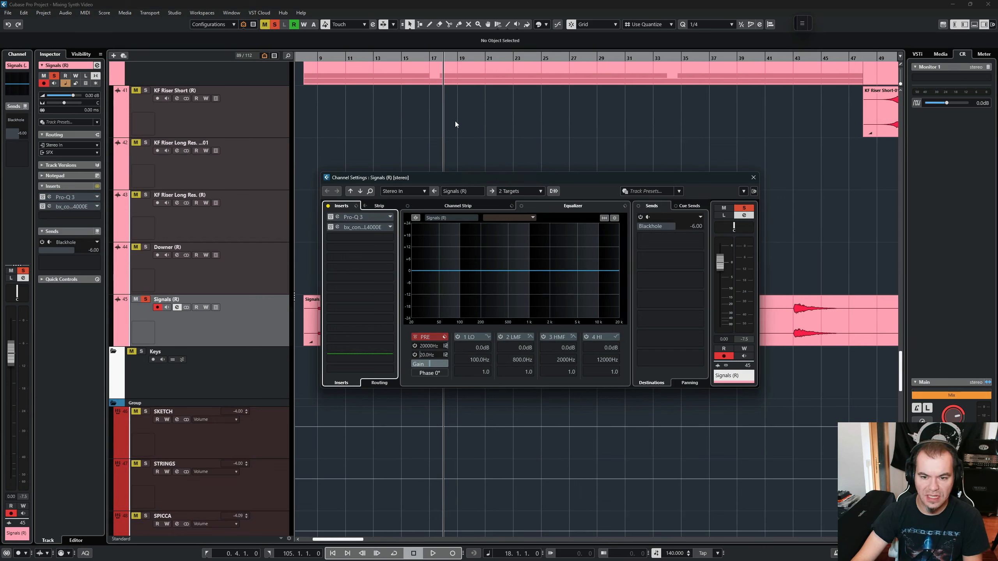
pyautogui.press('space')
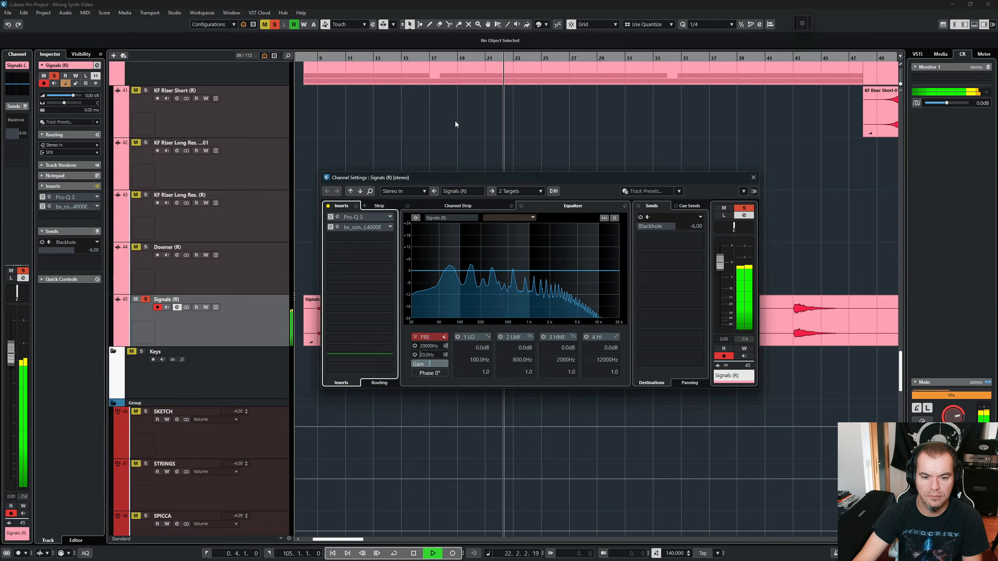
pyautogui.press('space')
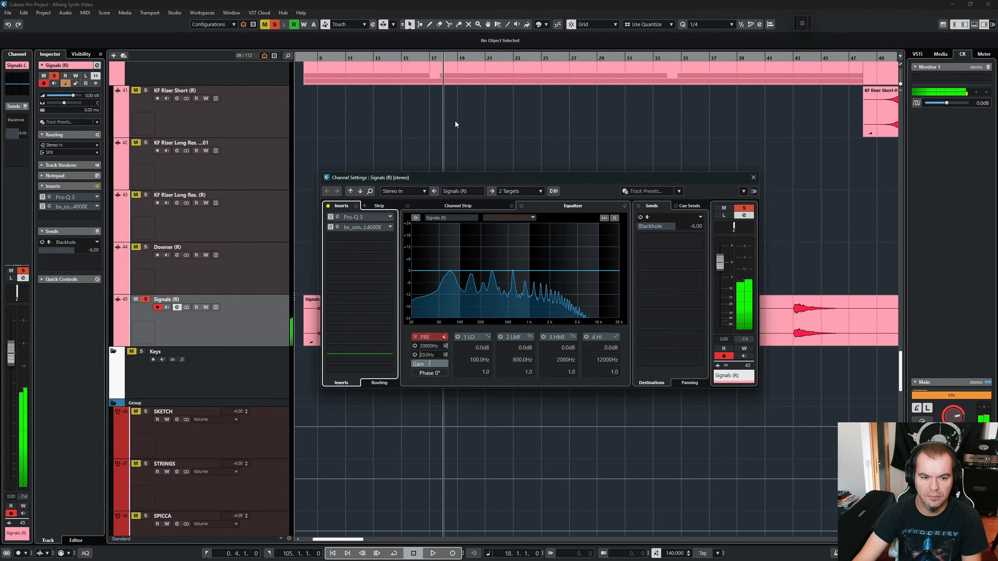
# Reactivate Signals' Pro-Q 3 and inspect its low cut, then reactivate the SSL 4000 E and open its editor
pyautogui.click(337, 218)
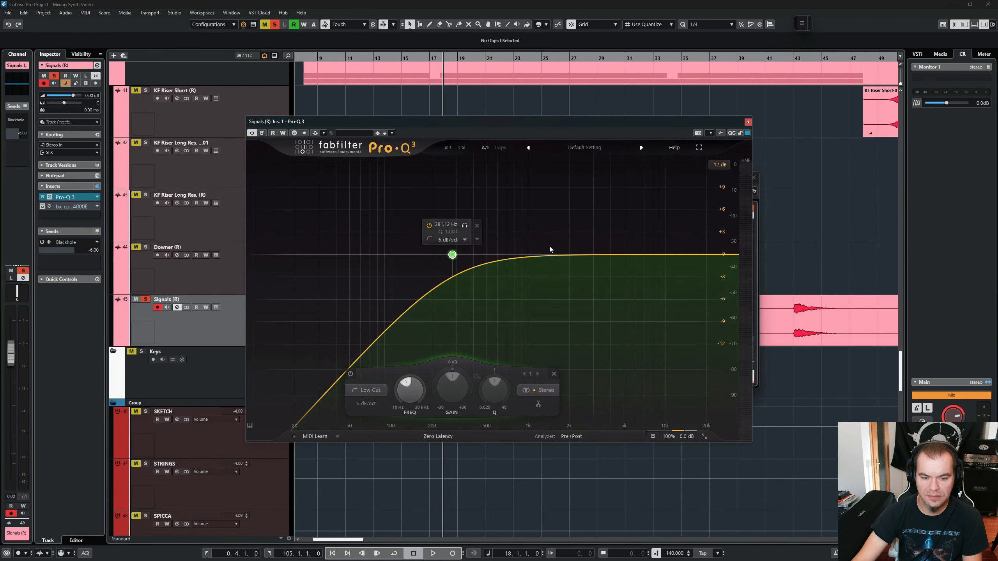
pyautogui.press('Escape')
pyautogui.click(331, 228)
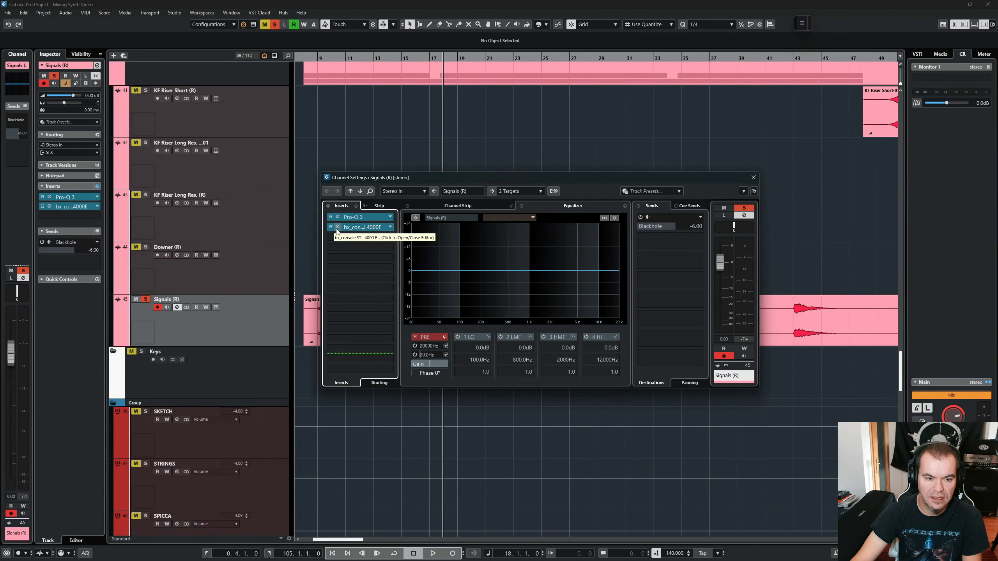
pyautogui.click(337, 228)
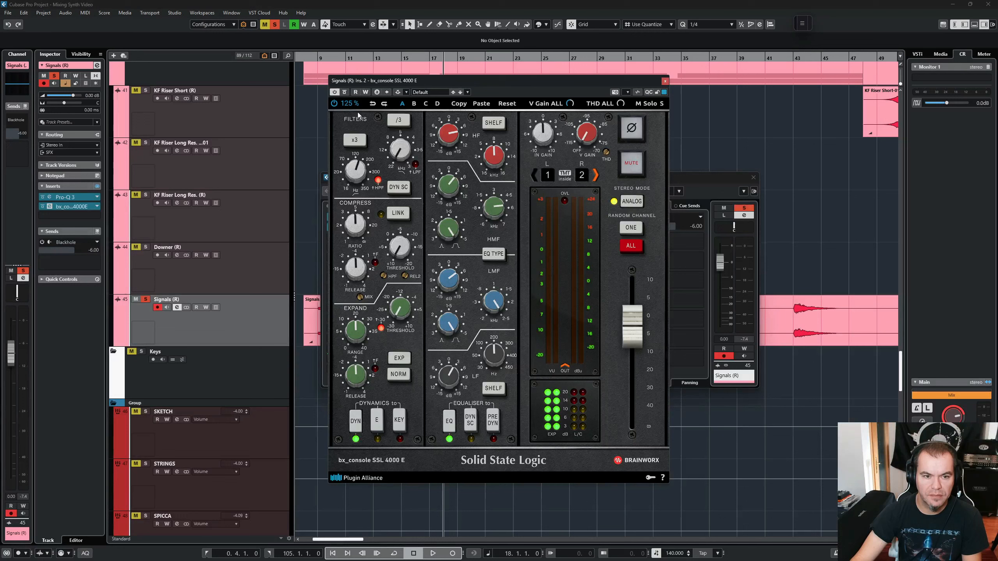
# Bypass the SSL 4000 E on Signals and listen to the track with only Pro-Q 3 active from bar 18
pyautogui.click(344, 92)
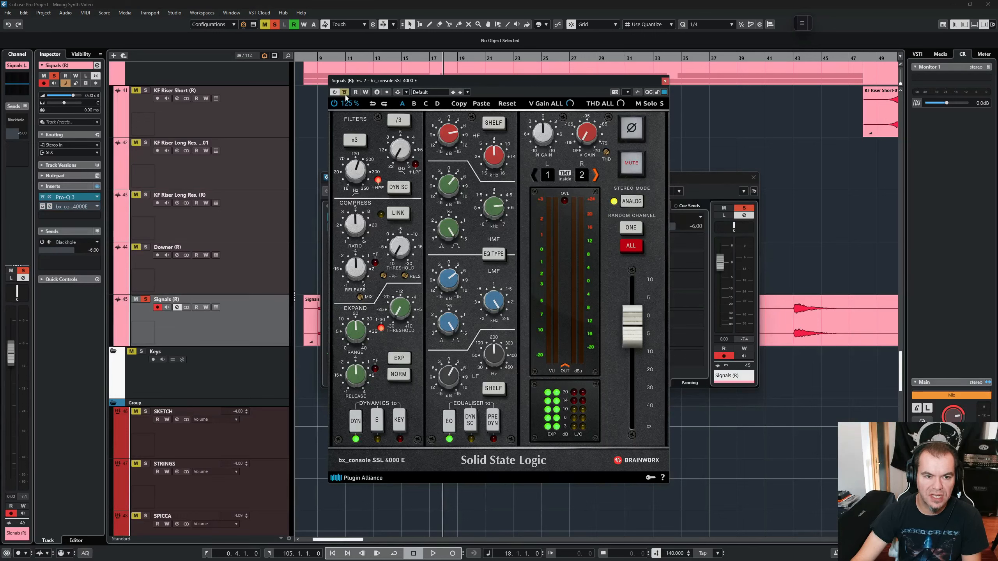
pyautogui.press('space')
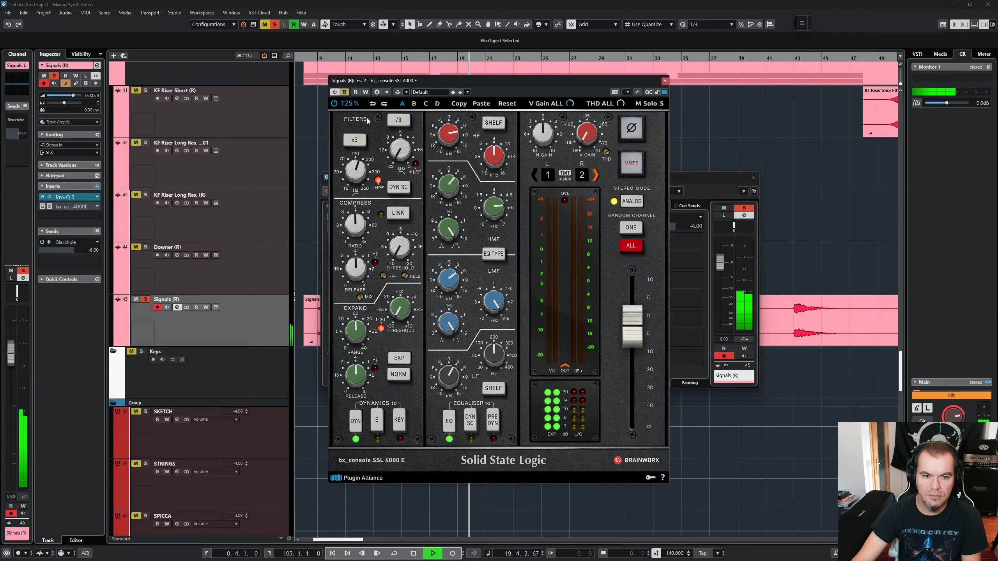
pyautogui.press('space')
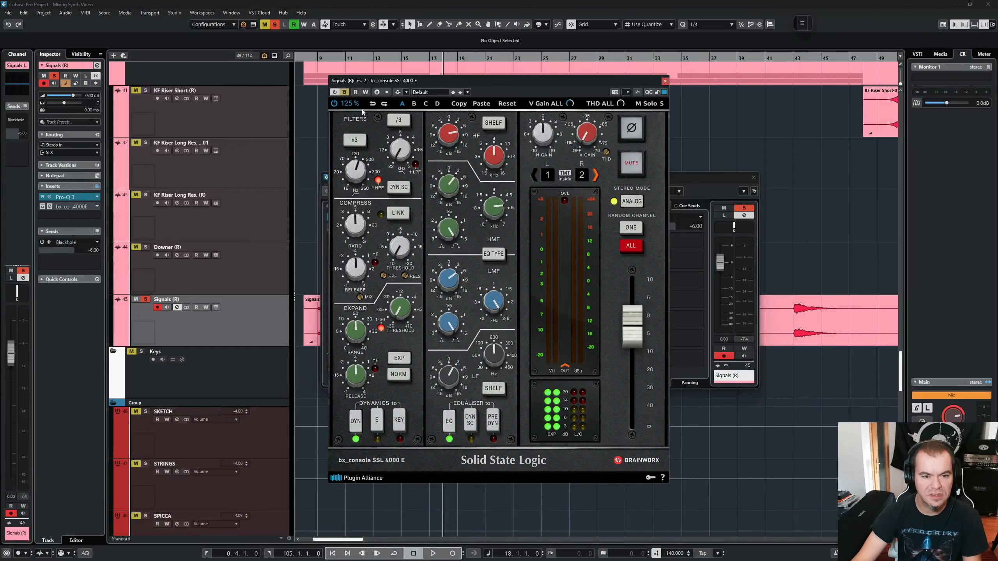
pyautogui.press('space')
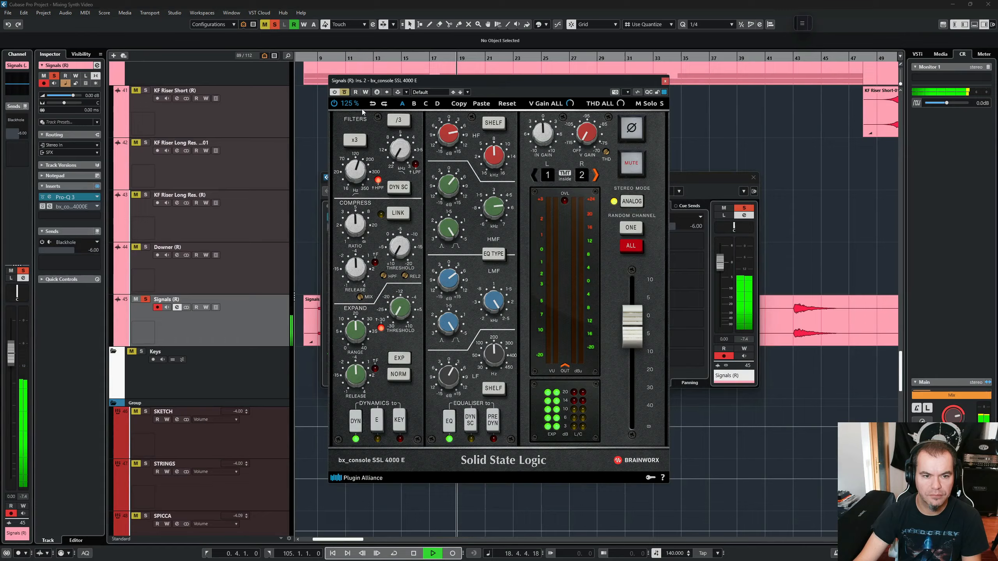
# Reactivate the SSL 4000 E on Signals and play from bar 18, both soloed and within the full mix
pyautogui.press('space')
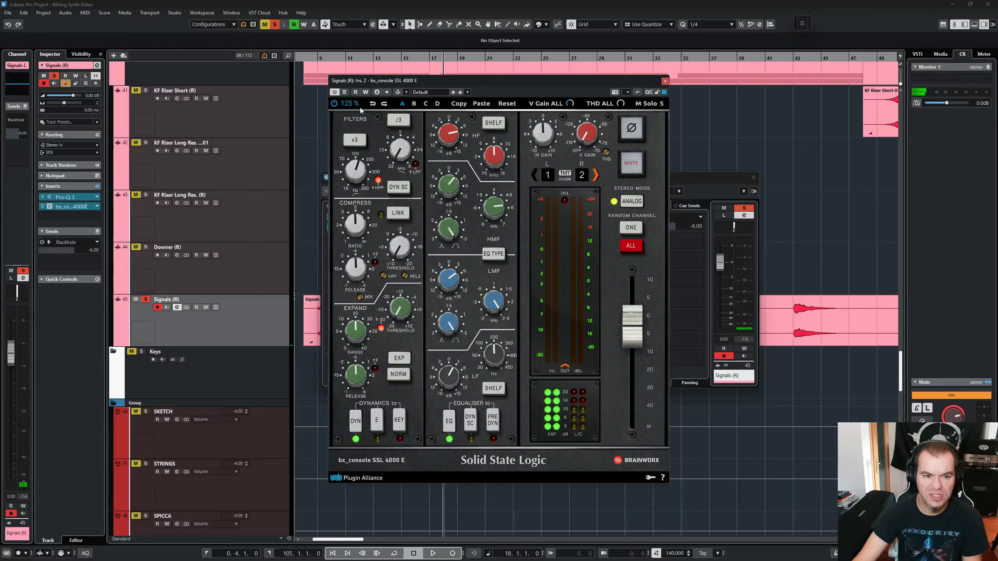
pyautogui.press('space')
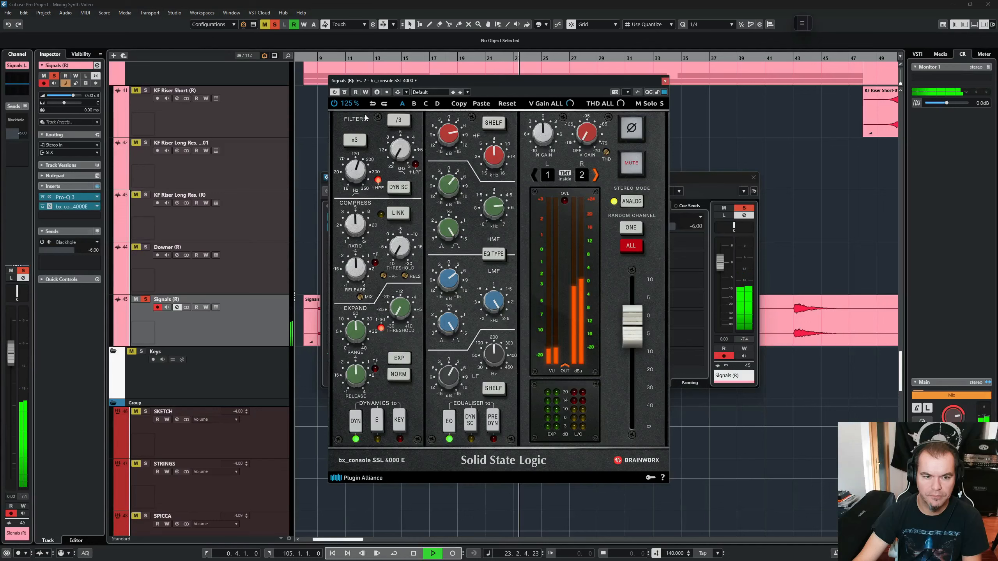
pyautogui.press('space')
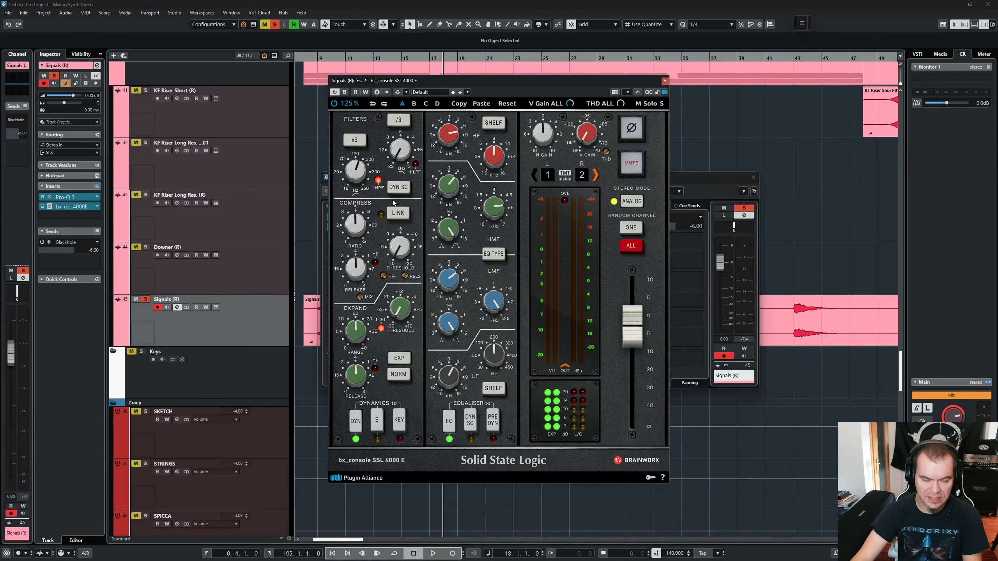
pyautogui.press('s')
pyautogui.press('space')
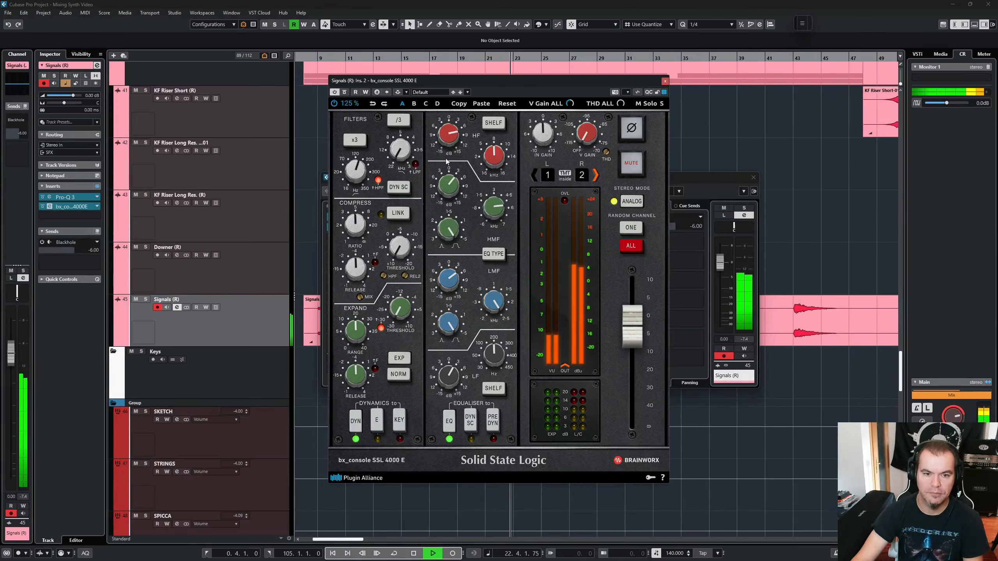
pyautogui.press('space')
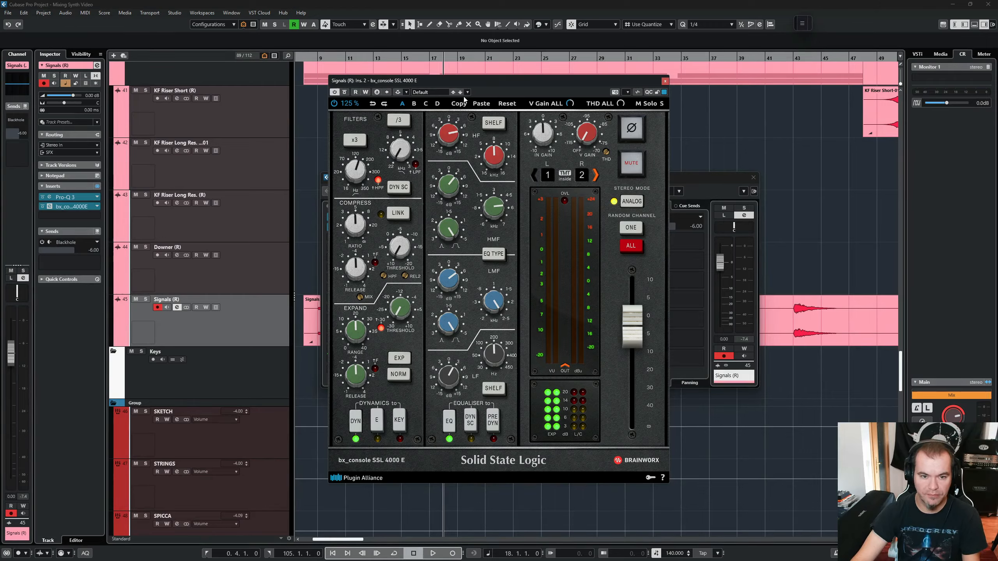
# Reset the SSL 4000 E's settings and activate the Blackhole send at -6.00 on the soloed Signals track
pyautogui.click(504, 106)
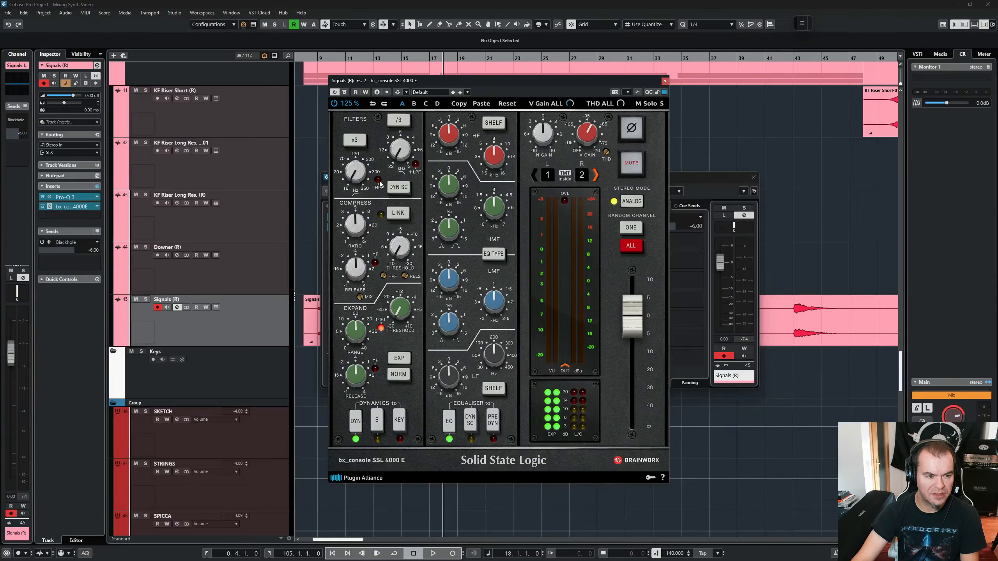
pyautogui.press('s')
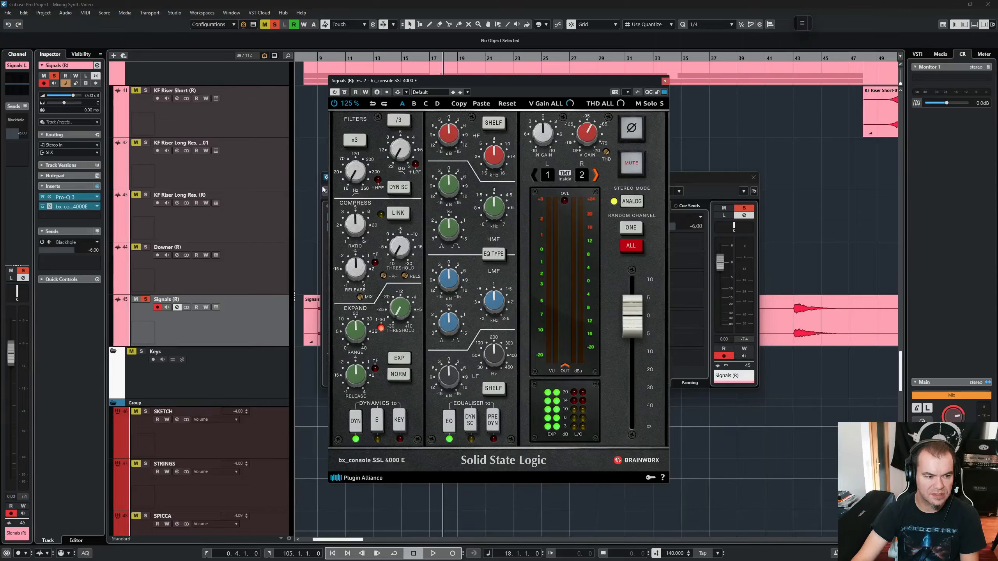
pyautogui.press('space')
pyautogui.click(43, 243)
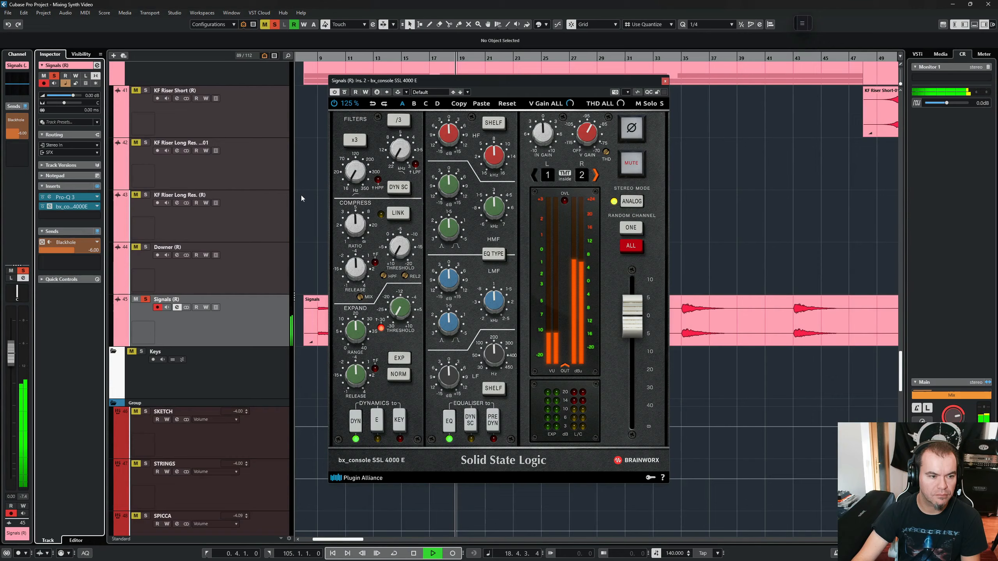
pyautogui.press('space')
# Set the SSL 4000 E's high-pass filter on Signals to about 208 Hz while replaying from bar 18
pyautogui.press('space')
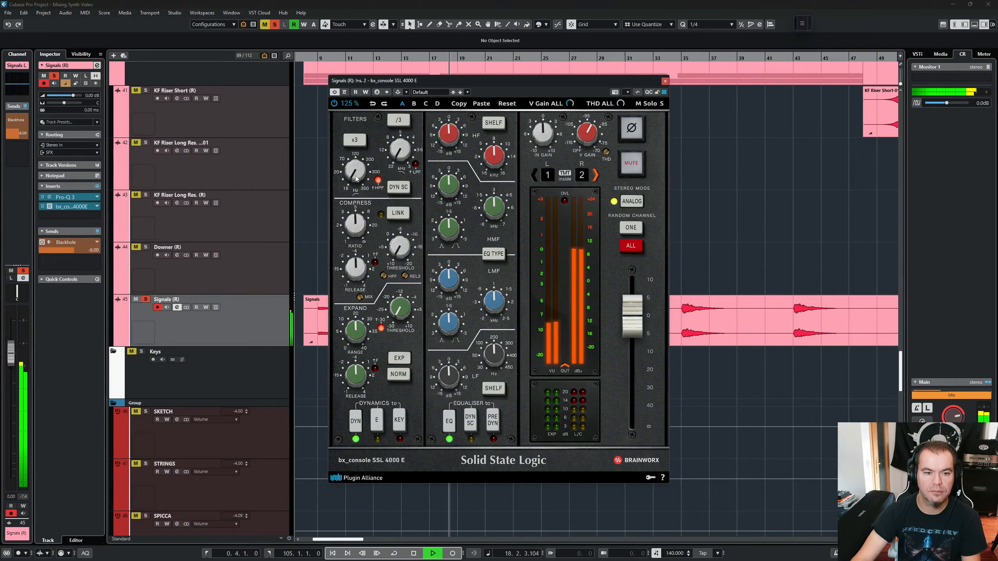
pyautogui.press('space')
pyautogui.moveTo(357, 172); pyautogui.dragTo(373, 102)
pyautogui.press('space')
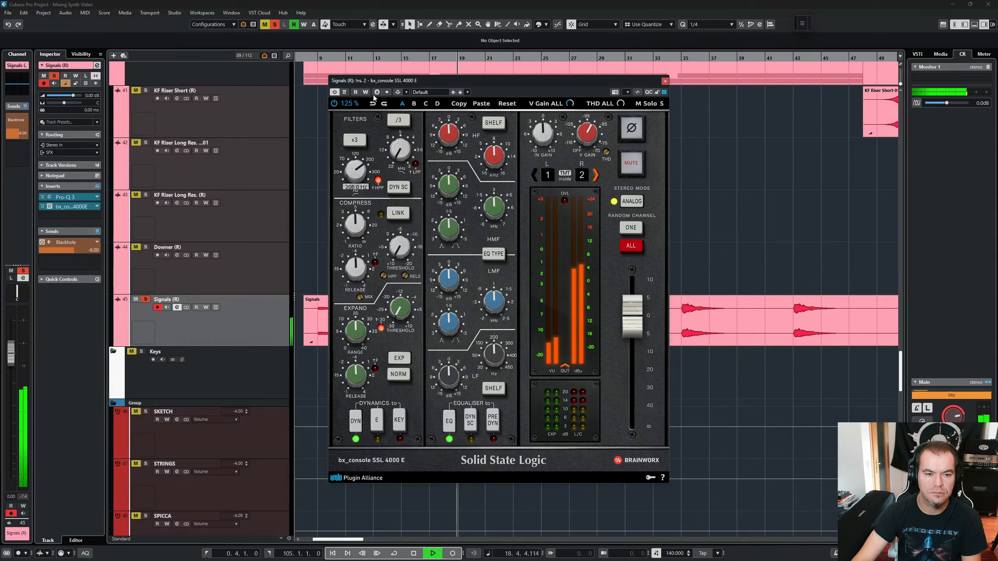
pyautogui.press('space')
# Adjust the LMF and HMF Q and raise the HMF gain to about +4.6 dB on the SSL 4000 E
pyautogui.press('space')
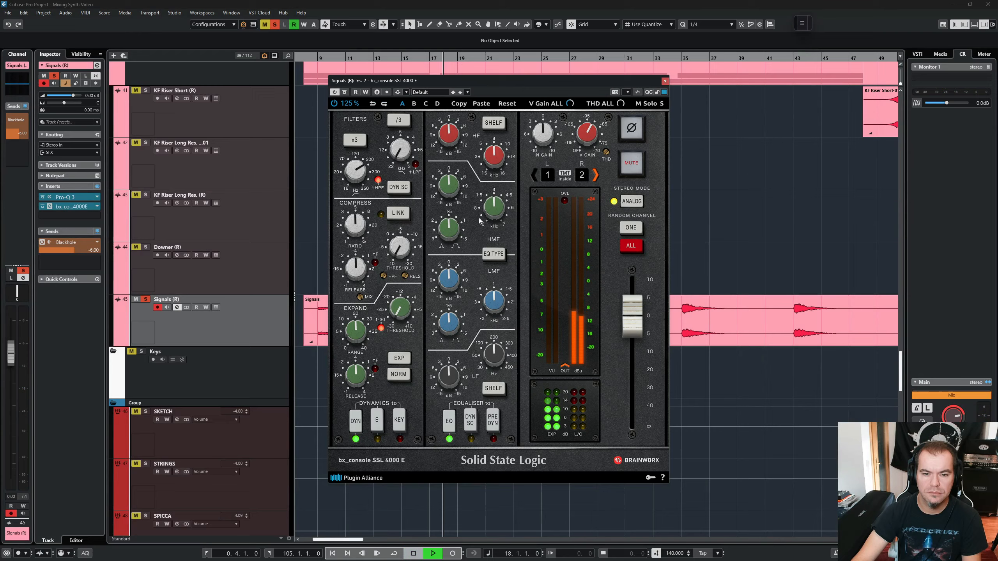
pyautogui.moveTo(450, 329); pyautogui.dragTo(442, 171)
pyautogui.press('space')
pyautogui.press('space')
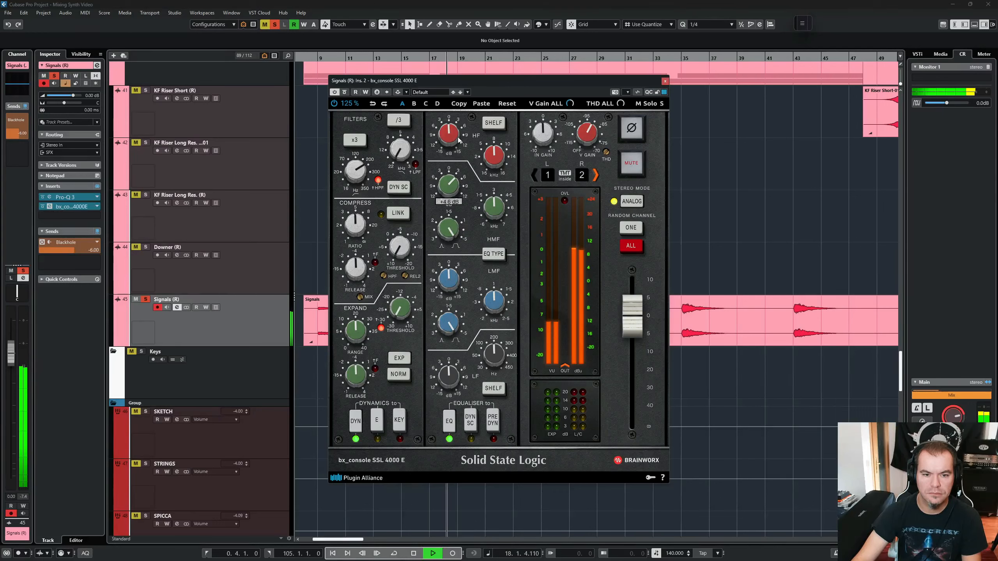
# Boost the SSL 4000 E's LMF band and set its frequency to 2.5 kHz, replaying Signals to check it
pyautogui.moveTo(450, 289); pyautogui.dragTo(501, 169)
pyautogui.press('space')
pyautogui.press('space')
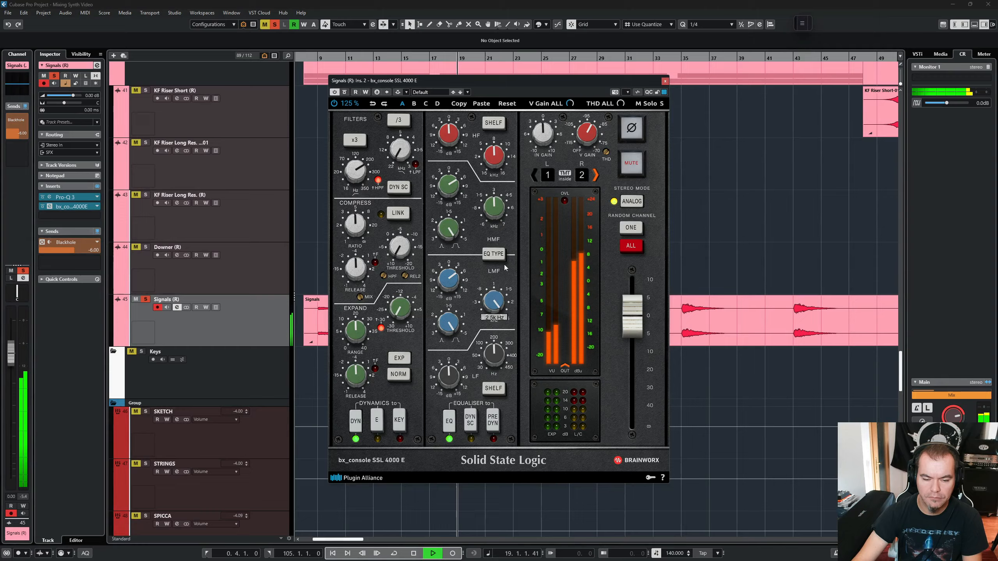
pyautogui.press('space')
pyautogui.press('space')
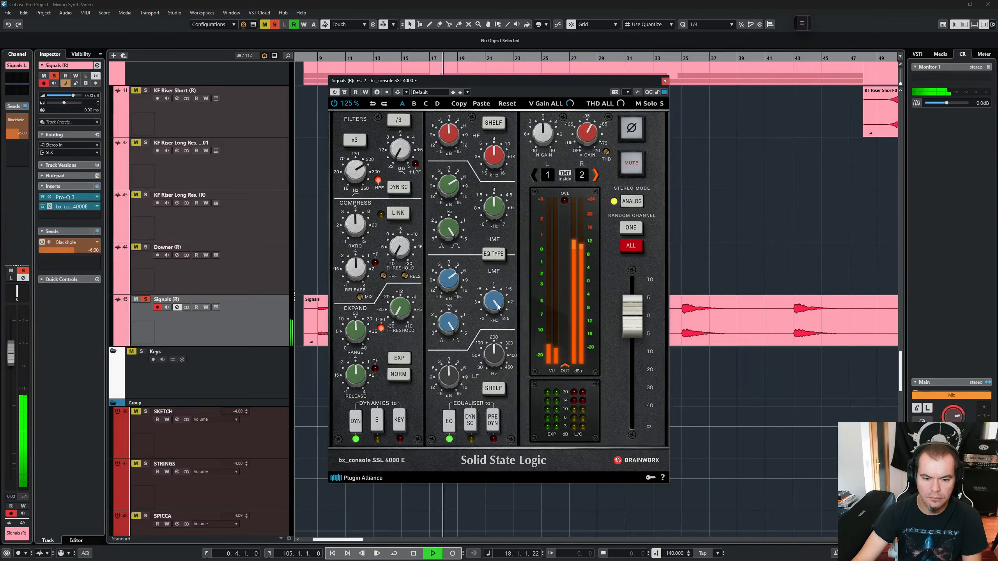
# Lower the SSL 4000 E's output fader to about -2.2 dB and set the HMF frequency to about 5.6 kHz
pyautogui.moveTo(641, 320); pyautogui.dragTo(636, 350)
pyautogui.press('space')
pyautogui.press('space')
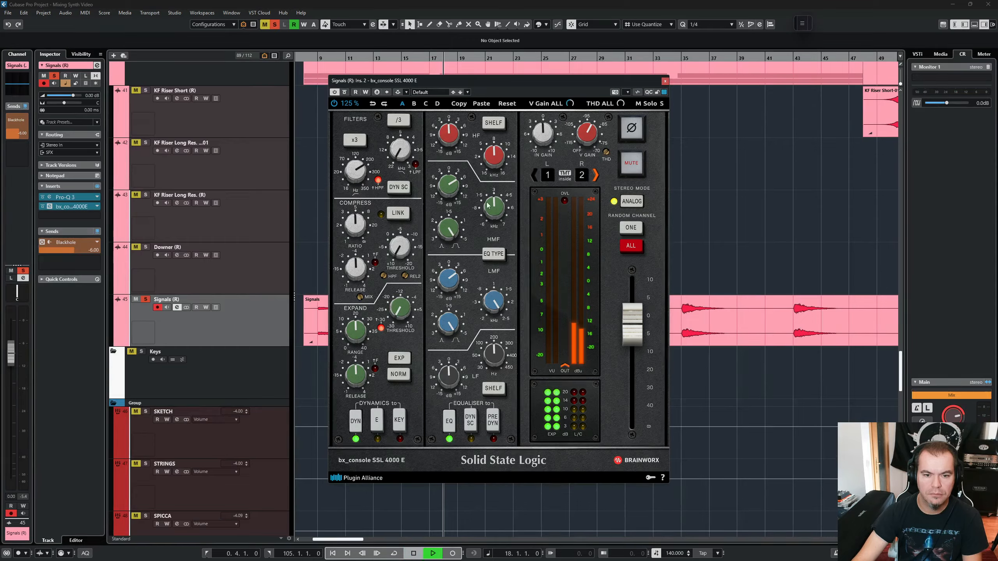
pyautogui.moveTo(498, 209); pyautogui.dragTo(512, 120)
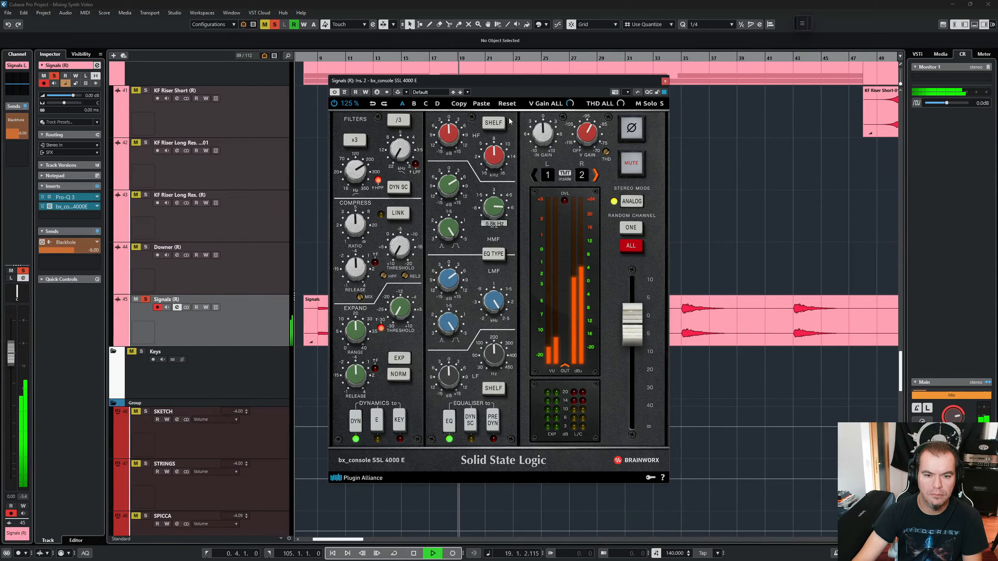
pyautogui.press('space')
# Boost the SSL 4000 E's HF gain and engage its low-pass filter while replaying Signals from bar 18
pyautogui.press('space')
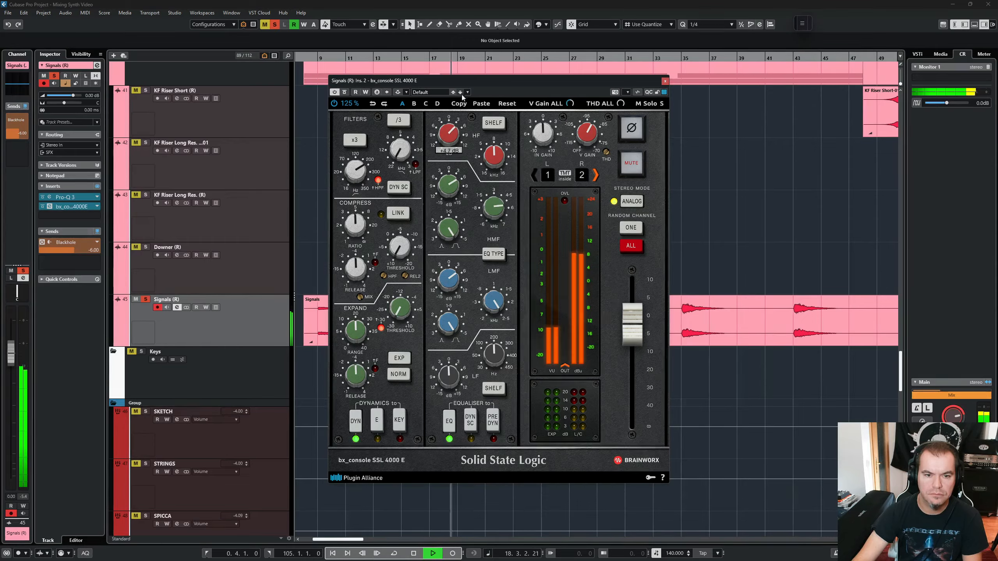
pyautogui.moveTo(460, 97); pyautogui.dragTo(460, 89)
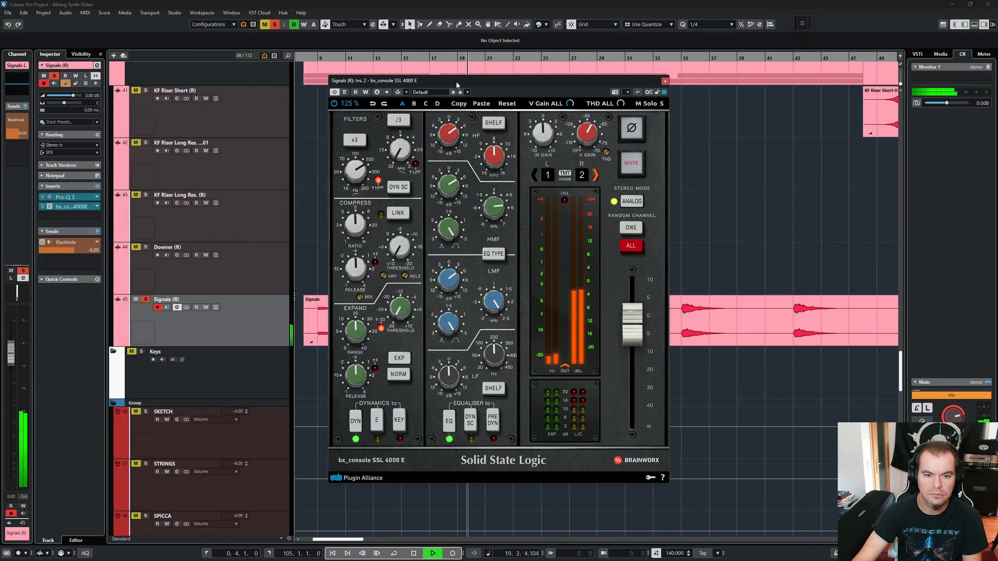
pyautogui.press('space')
pyautogui.press('space')
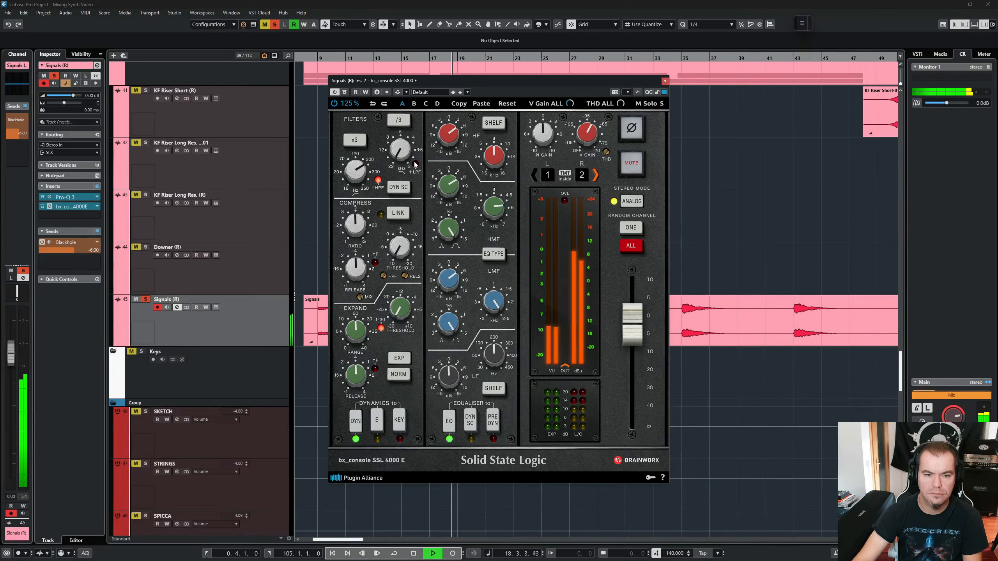
pyautogui.moveTo(404, 151)
pyautogui.mouseDown()
pyautogui.moveTo(404, 95)
pyautogui.moveTo(400, 146)
pyautogui.mouseUp()
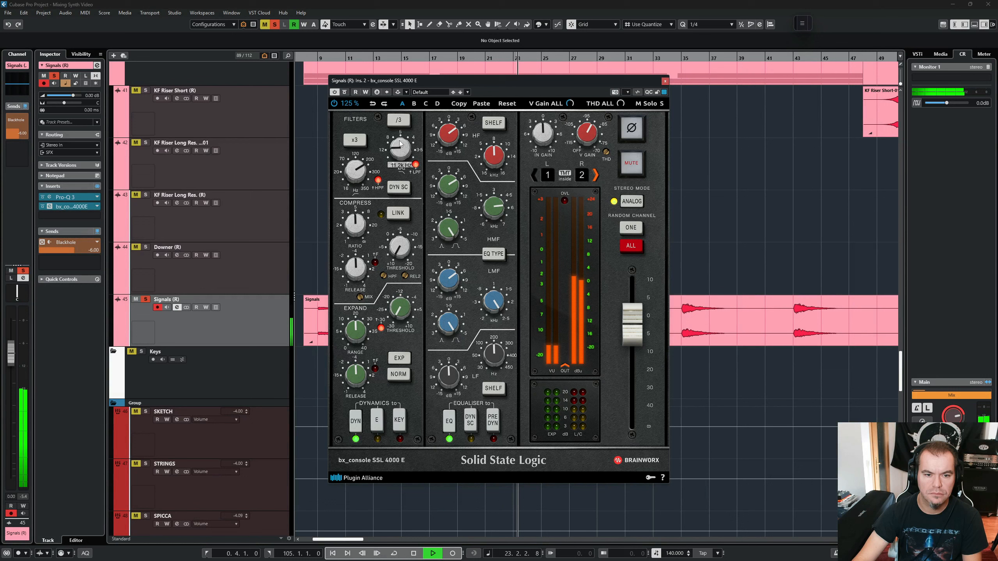
pyautogui.press('space')
pyautogui.press('space')
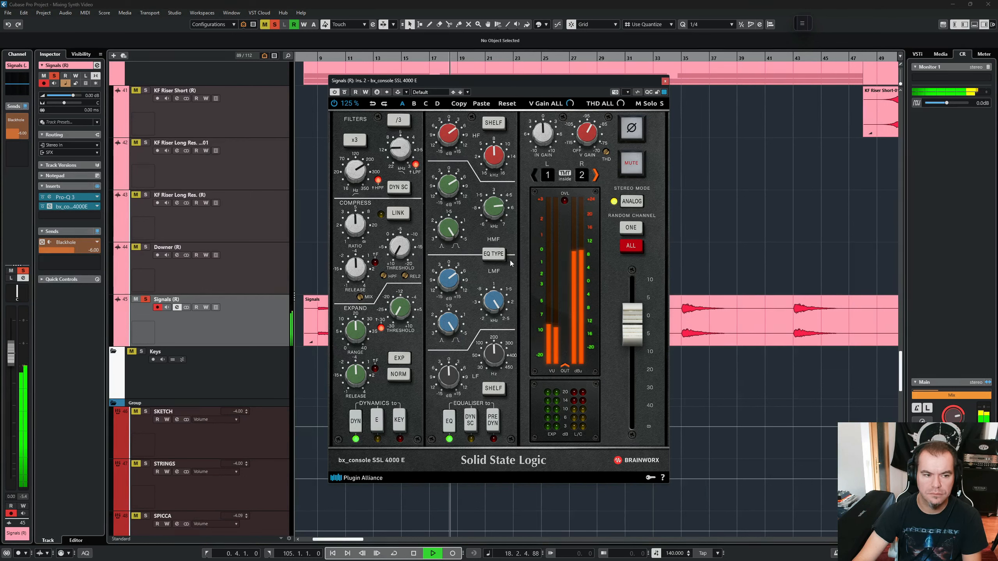
# Unsolo Signals and listen to its new SSL 4000 E settings within the full mix from bar 18
pyautogui.press('space')
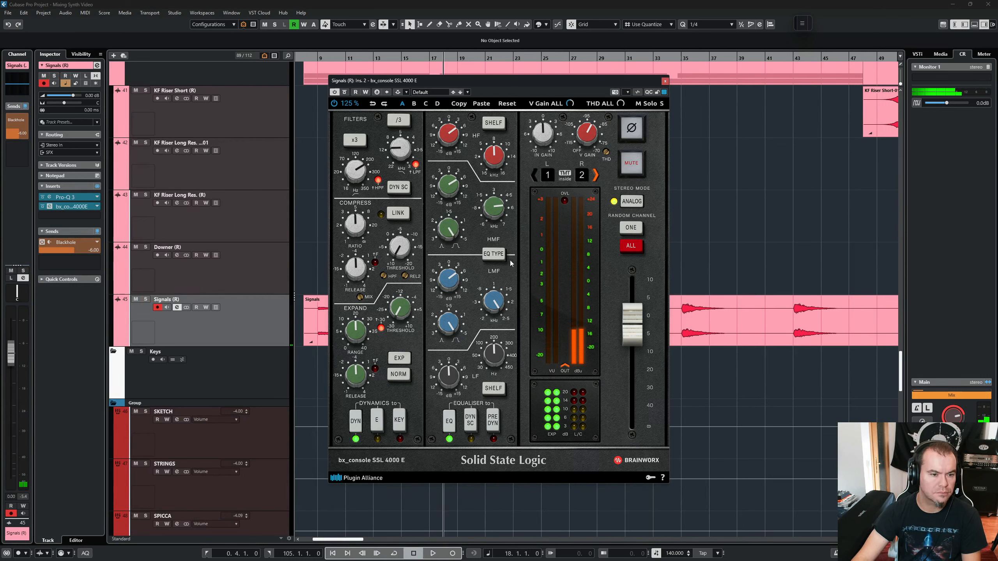
pyautogui.press('s')
pyautogui.press('space')
pyautogui.press('s')
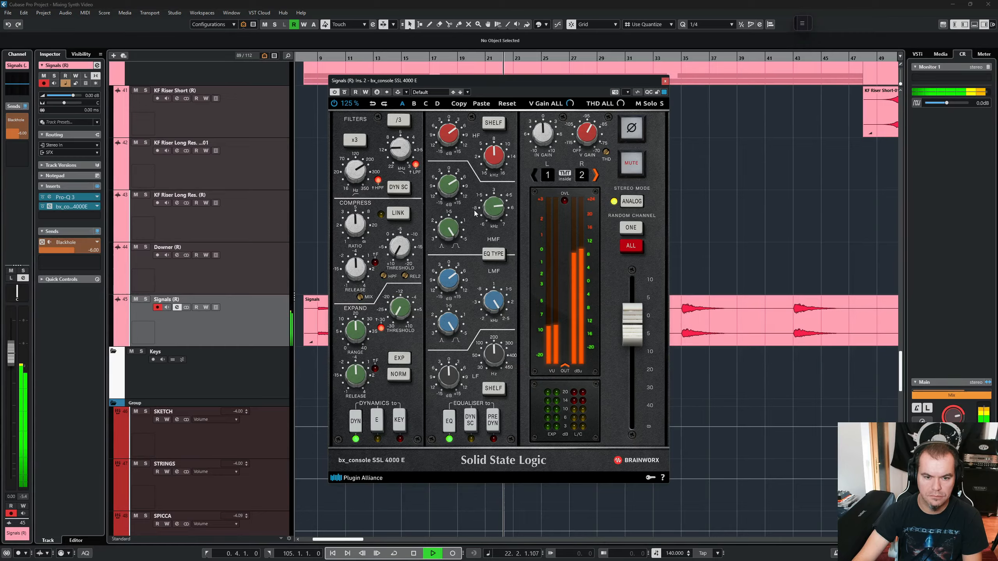
pyautogui.press('space')
# Lower the SSL 4000 E's output fader slightly with Signals soloed and check the HMF and LMF frequency settings
pyautogui.press('s')
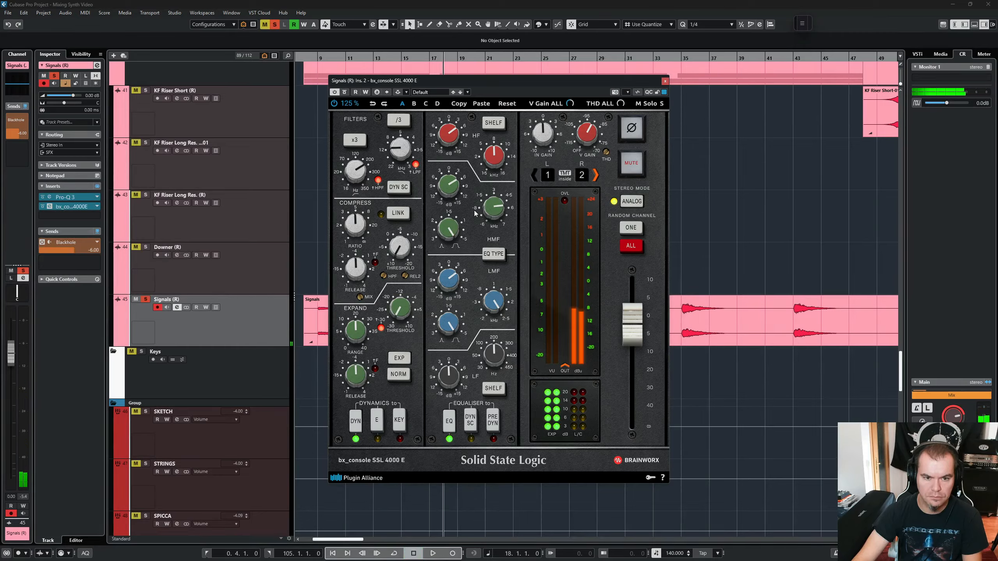
pyautogui.press('space')
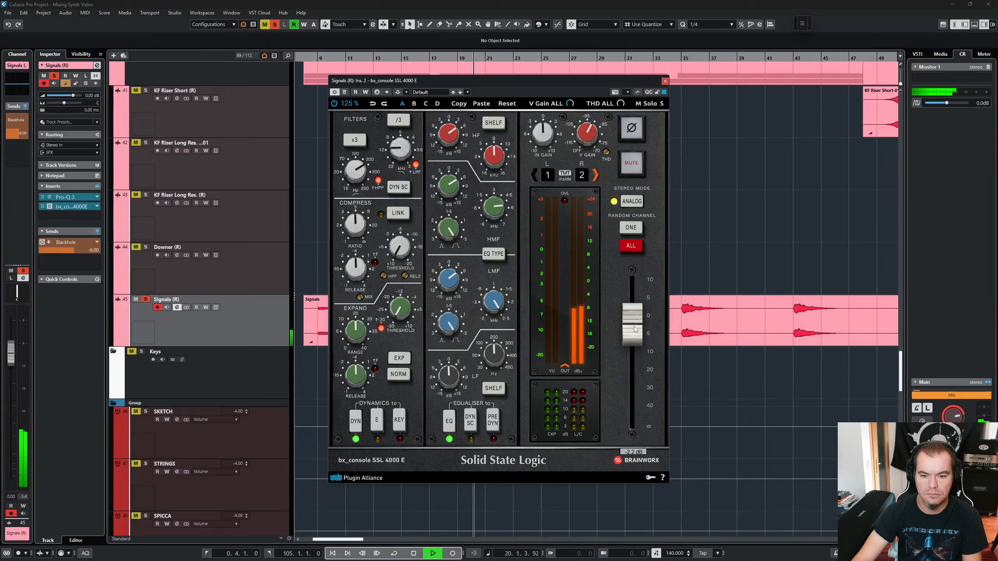
pyautogui.moveTo(634, 326); pyautogui.dragTo(634, 329)
pyautogui.press('space')
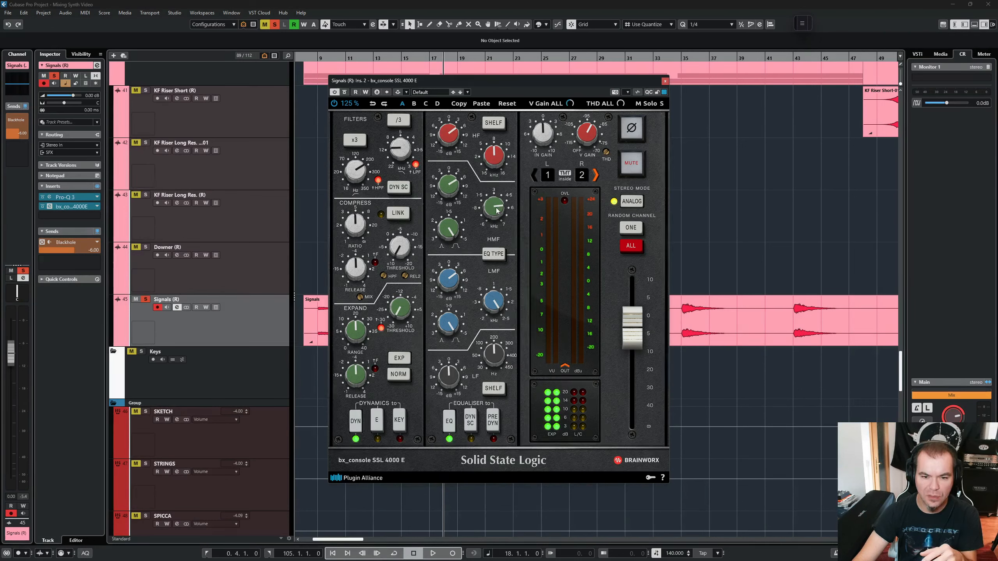
pyautogui.moveTo(497, 210)
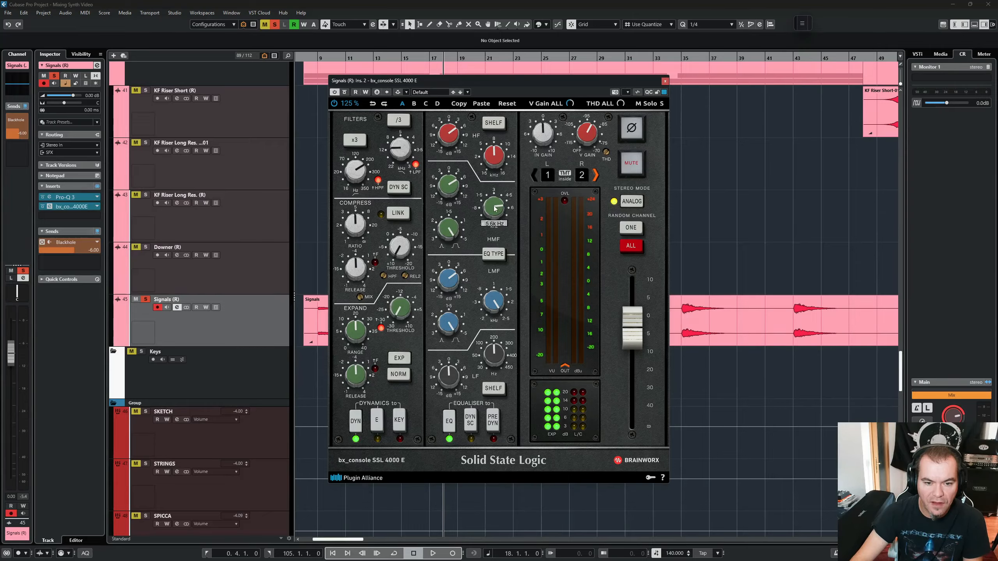
pyautogui.moveTo(489, 301)
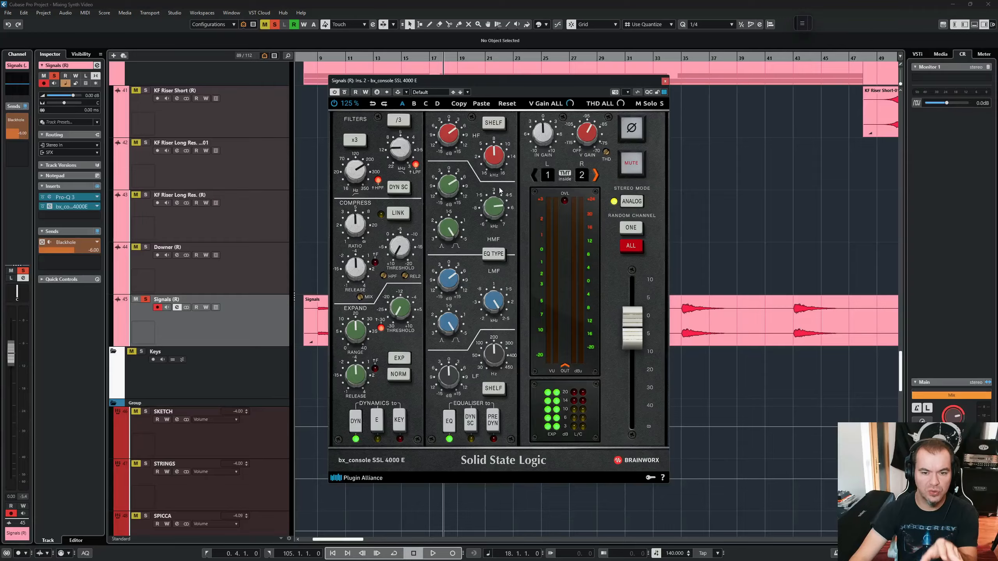
# Unsolo Signals and lower its channel volume to -3.57 dB while listening to the full mix
pyautogui.press('space')
pyautogui.press('s')
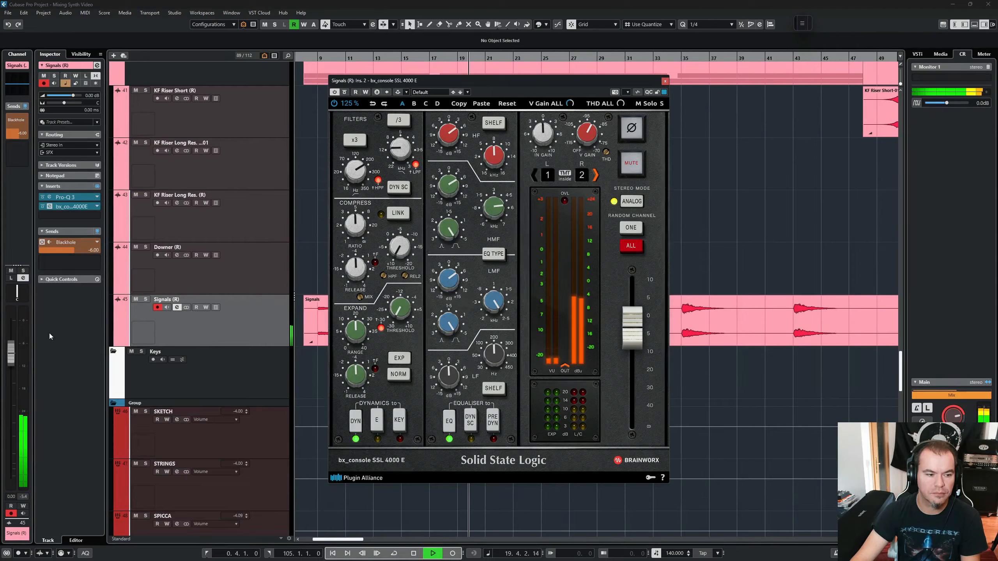
pyautogui.moveTo(6, 357); pyautogui.dragTo(14, 377)
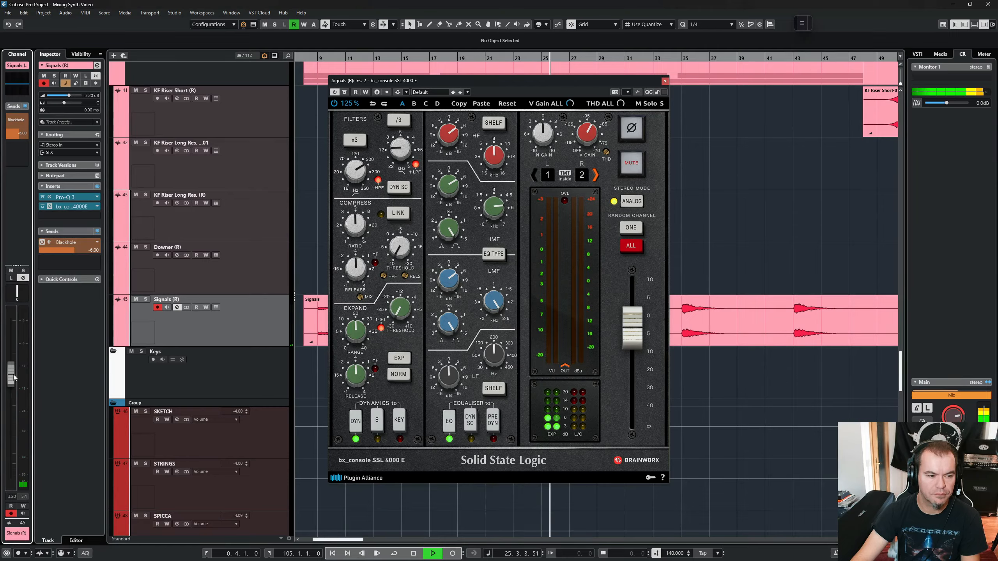
pyautogui.moveTo(14, 377); pyautogui.dragTo(14, 380)
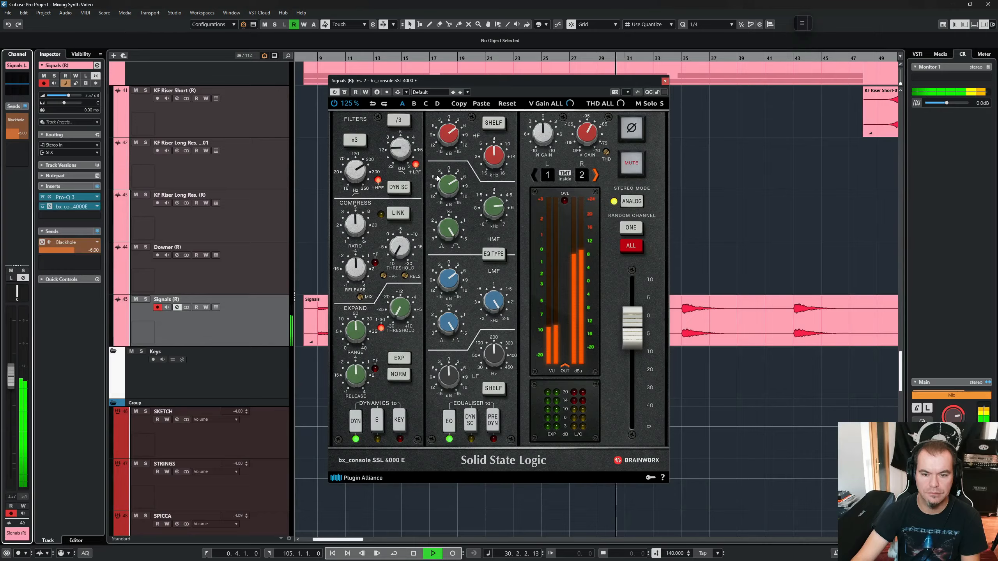
pyautogui.press('space')
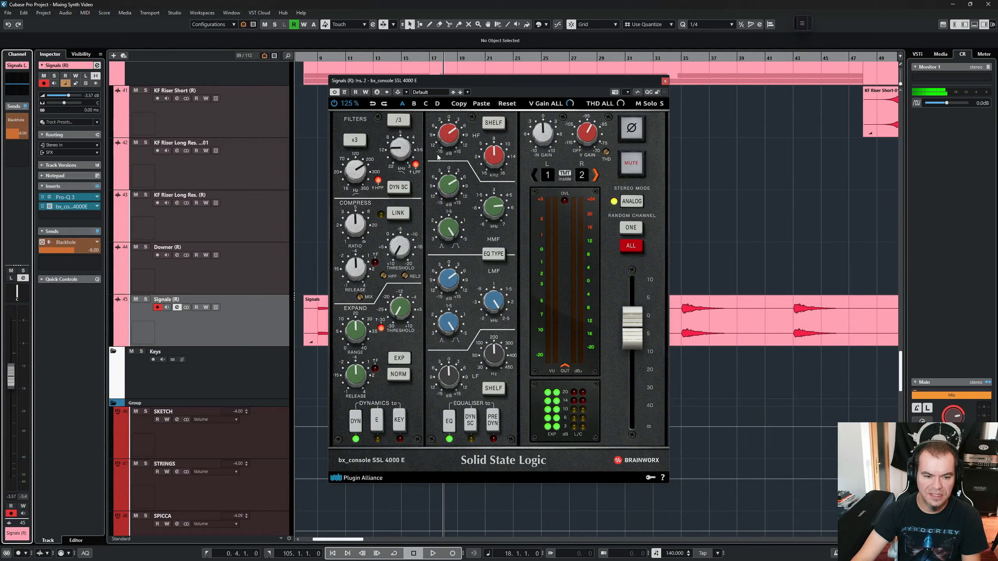
# Compare the soloed Signals track with the SSL 4000 E bypassed and active, replaying from bar 18
pyautogui.click(345, 93)
pyautogui.press('s')
pyautogui.press('space')
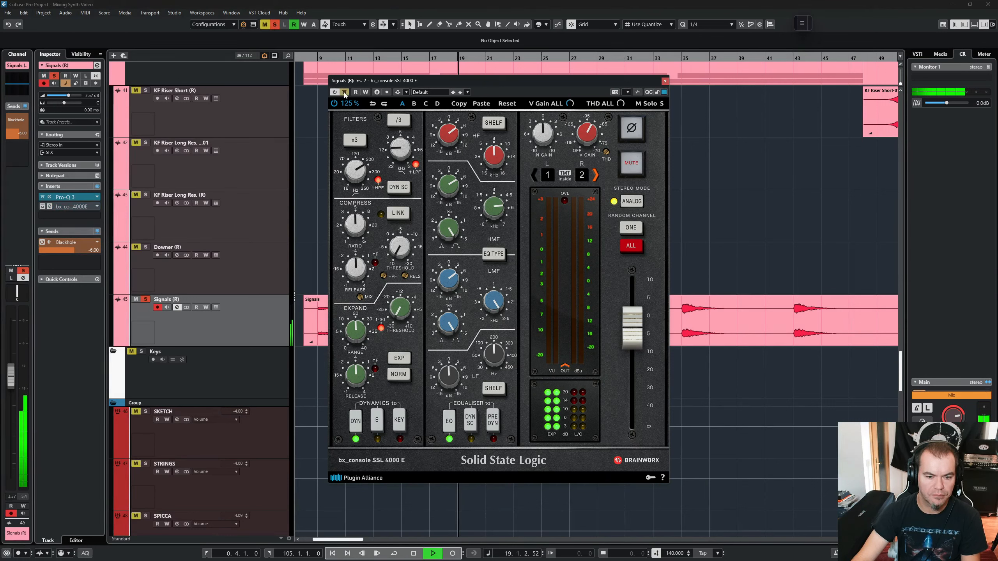
pyautogui.press('space')
pyautogui.click(345, 93)
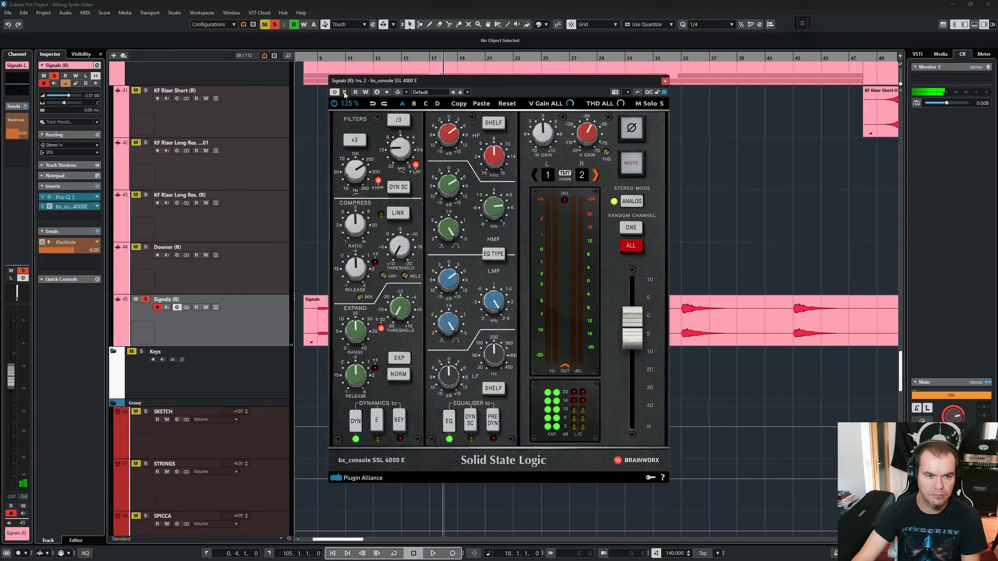
pyautogui.press('space')
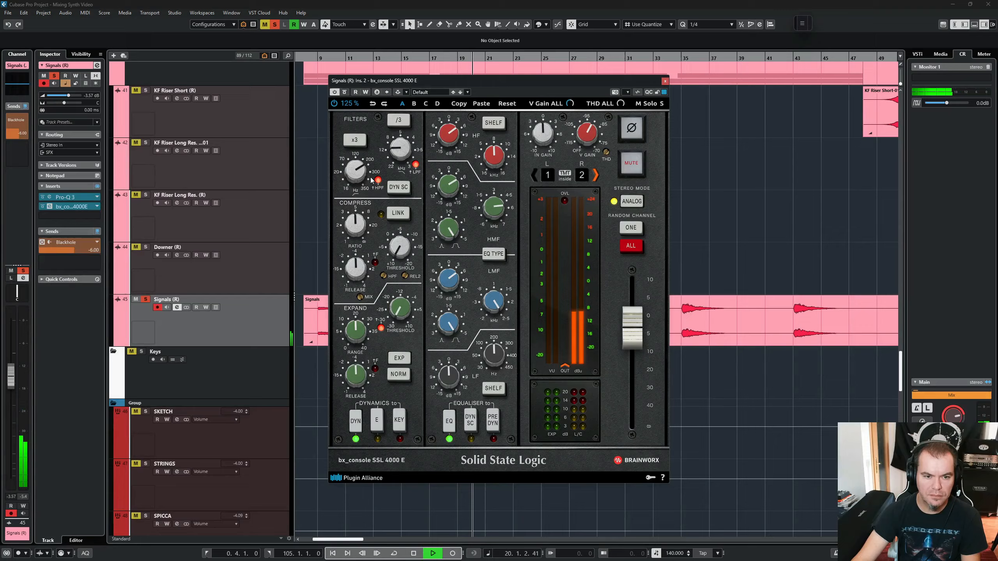
pyautogui.press('space')
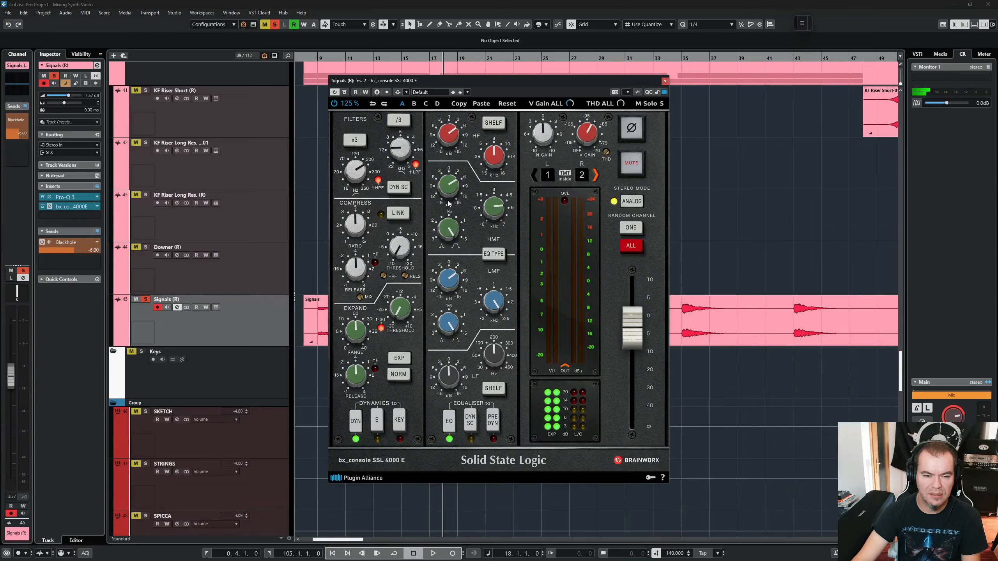